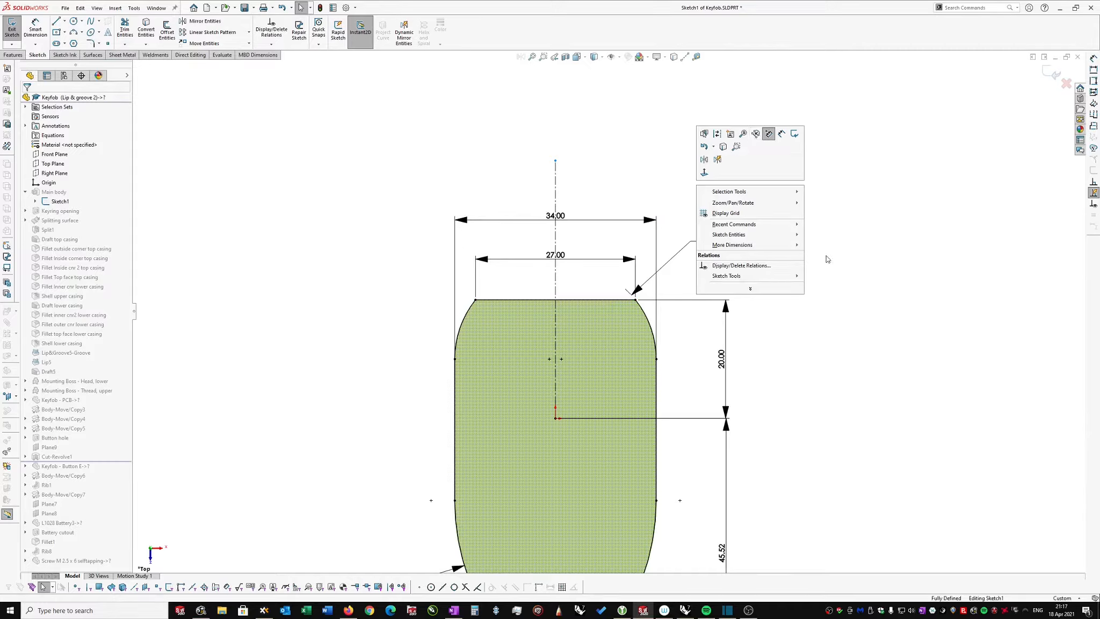
Step: Sketch a three-point spline between the endpoints of the 27 mm top line, passing through the centreline about 23 mm above the origin
click(859, 257)
right_drag(726, 275, 774, 285)
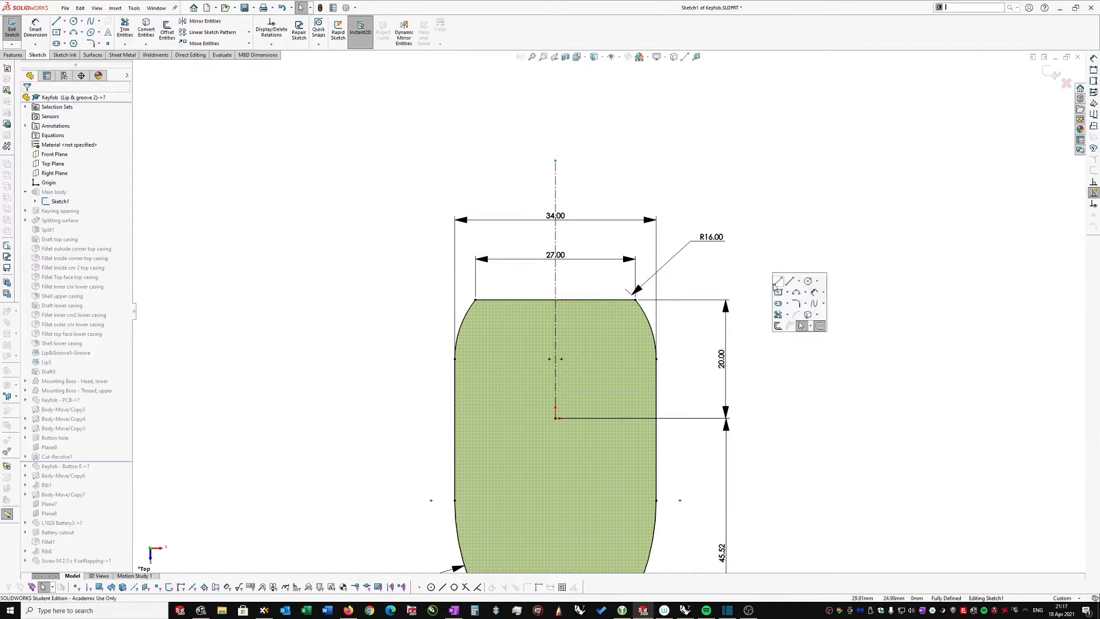
click(815, 304)
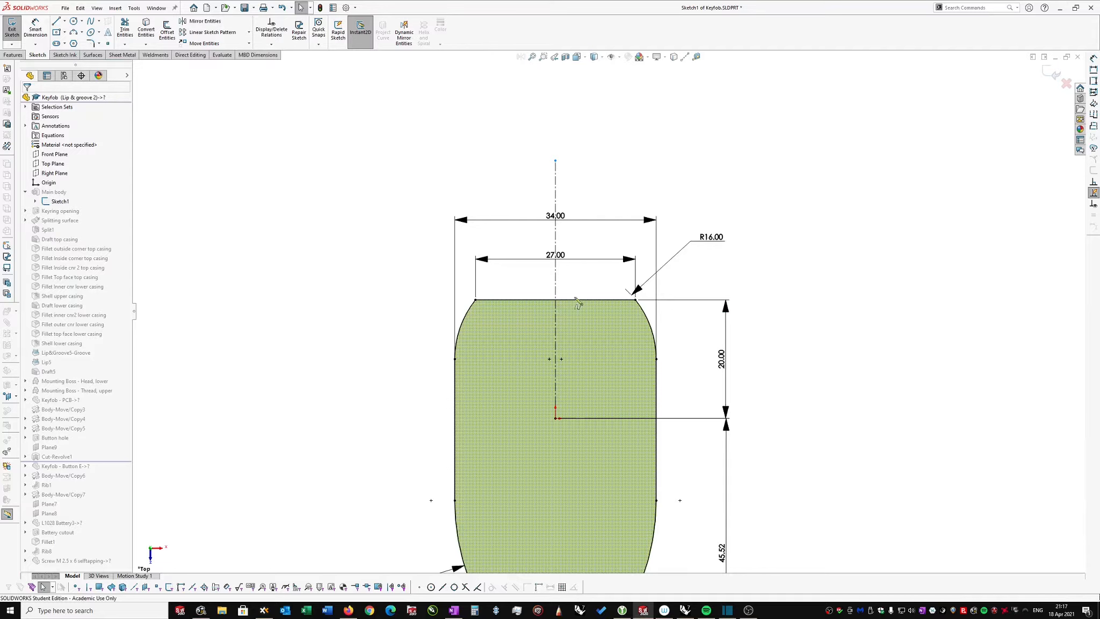
click(475, 299)
scroll(558, 279, down, 2)
click(555, 282)
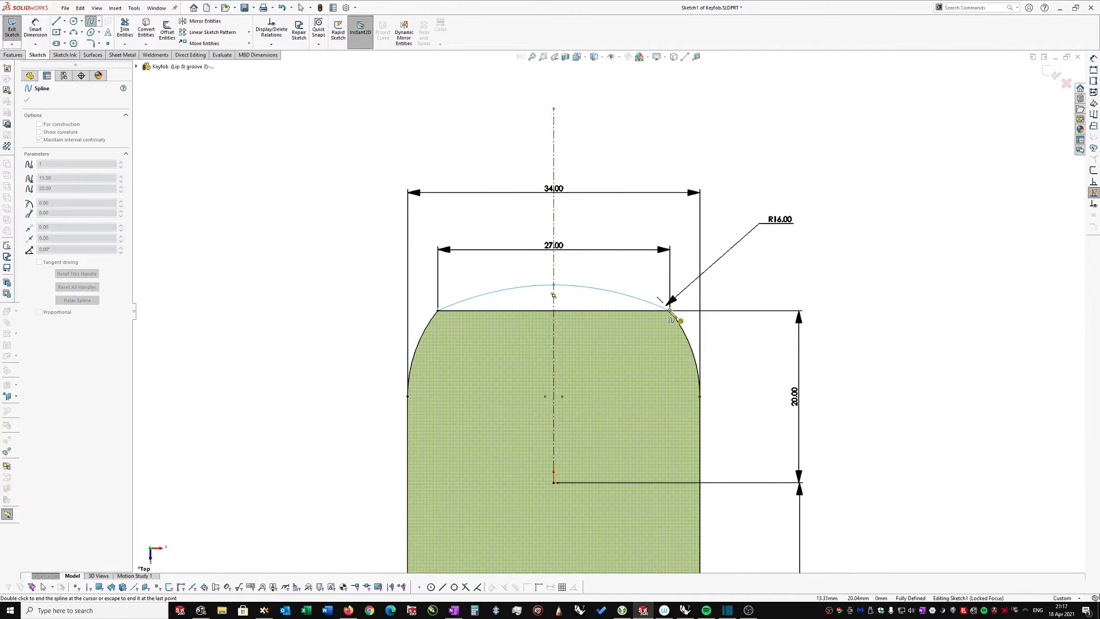
click(670, 310)
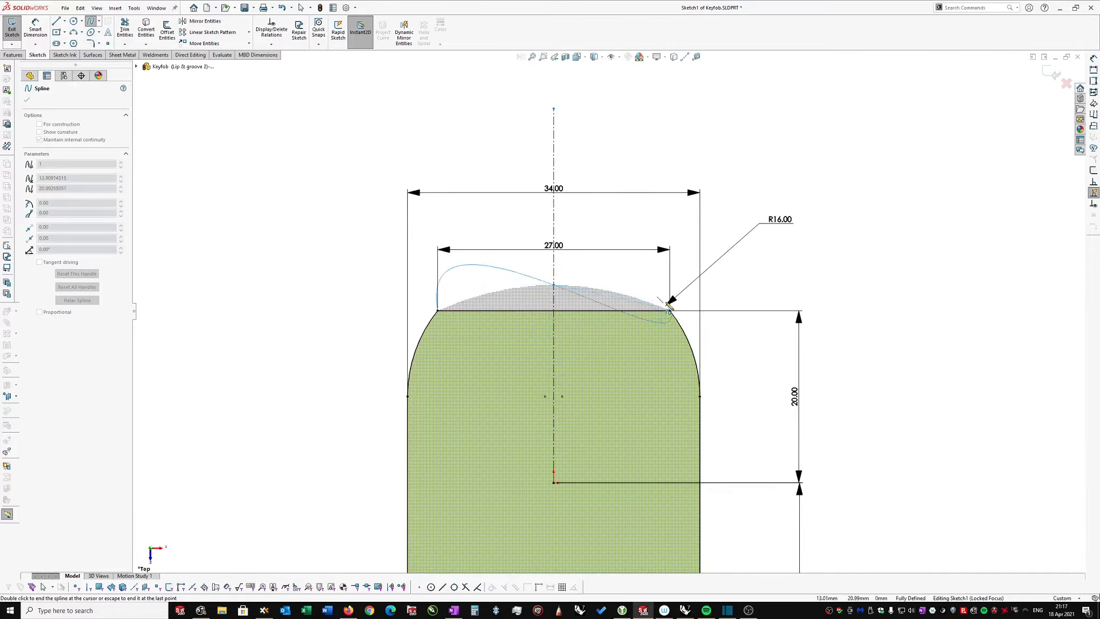
right_click(671, 305)
click(817, 291)
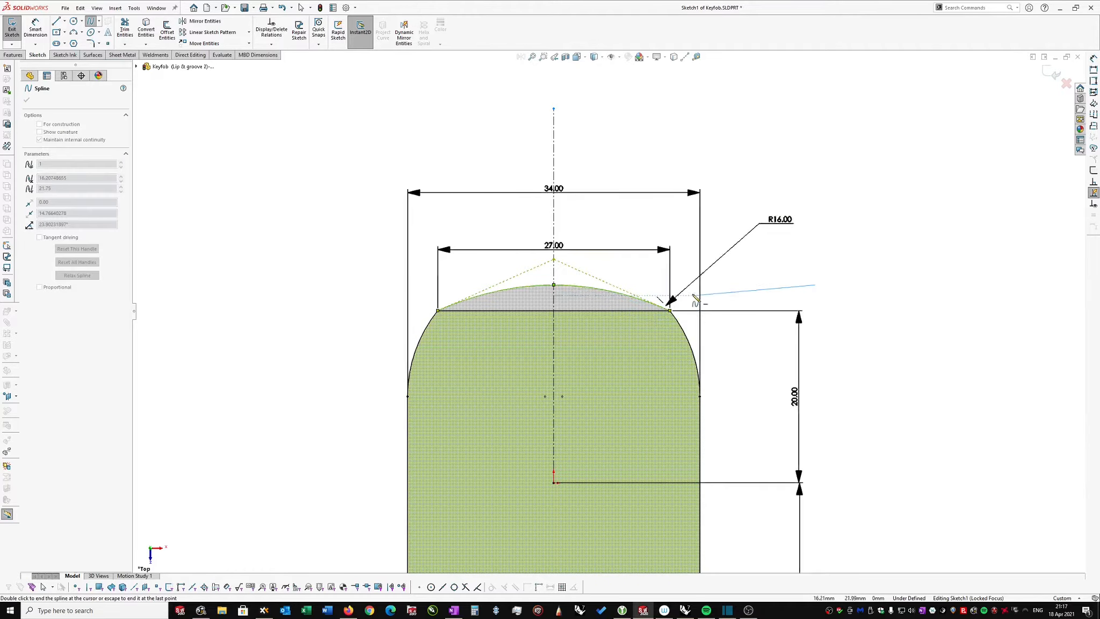
key(Escape)
Step: Dimension the spline's right end handle and set its tangent value to 14.5 mm
right_drag(756, 288, 759, 253)
scroll(610, 308, down, 2)
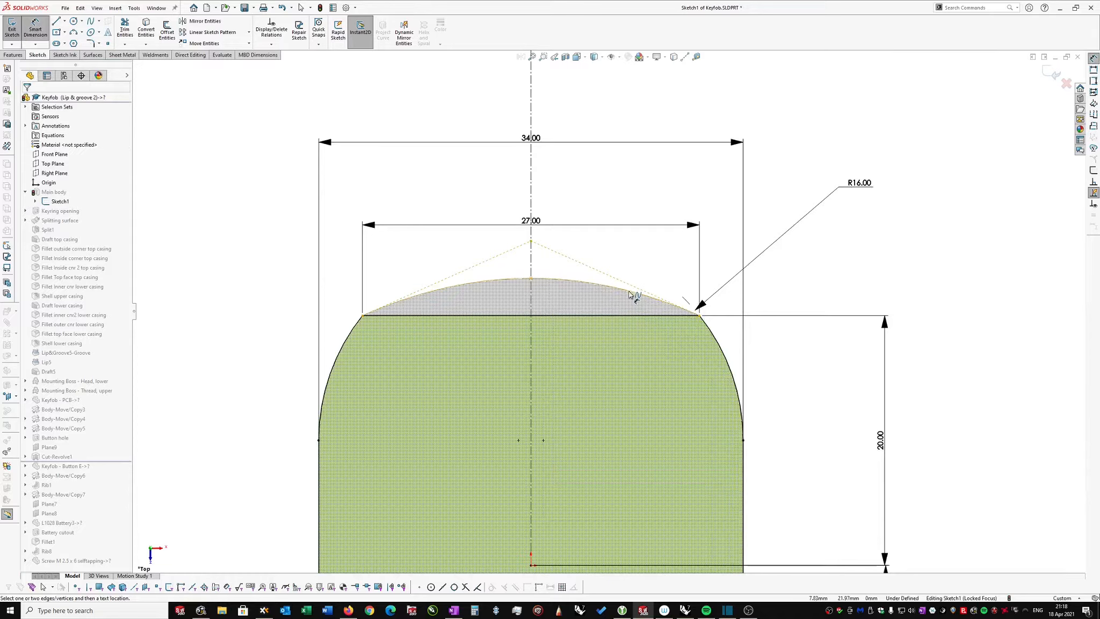
click(633, 296)
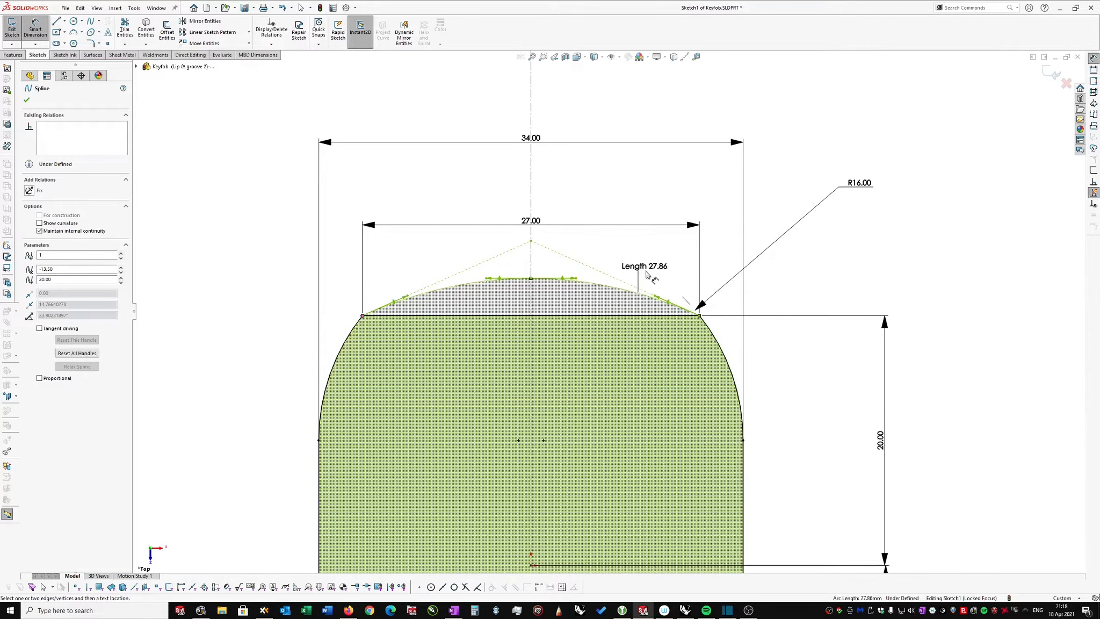
scroll(651, 283, down, 3)
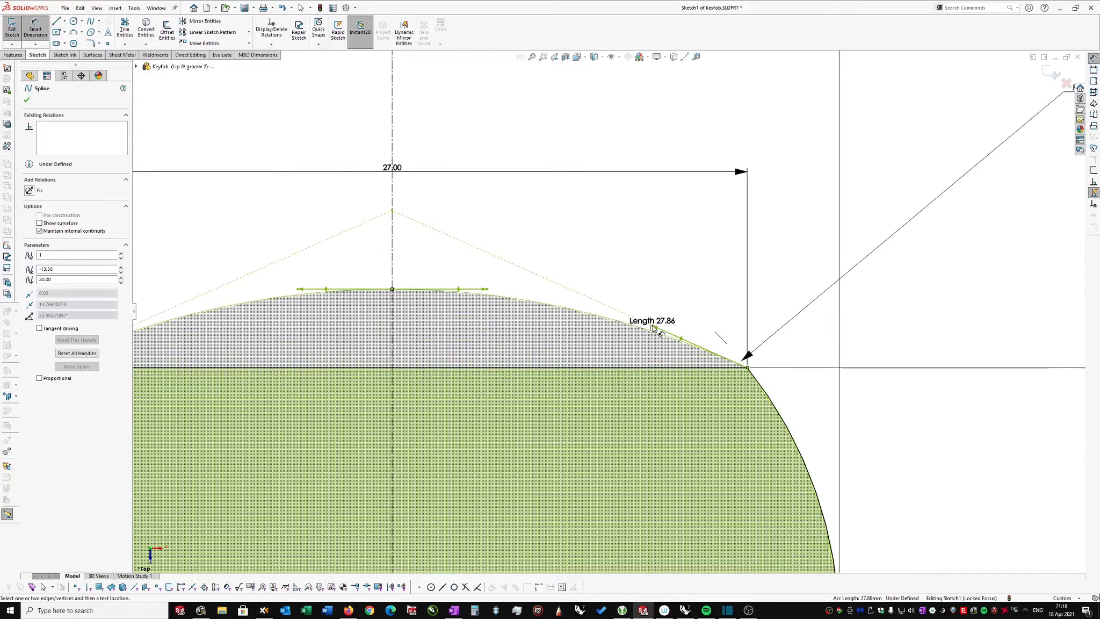
click(656, 328)
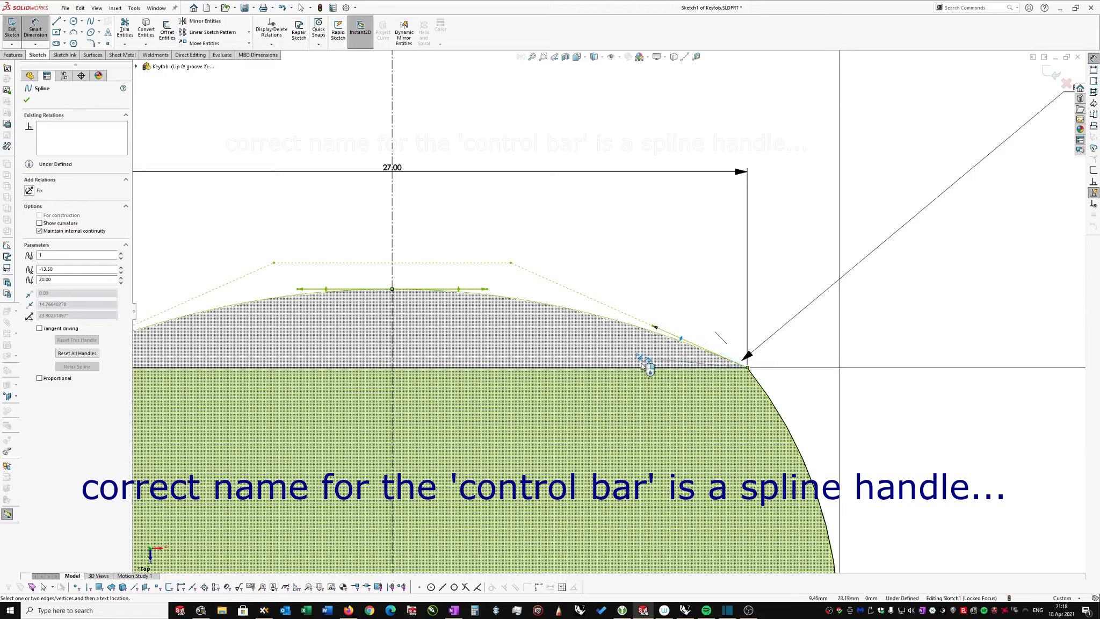
click(779, 285)
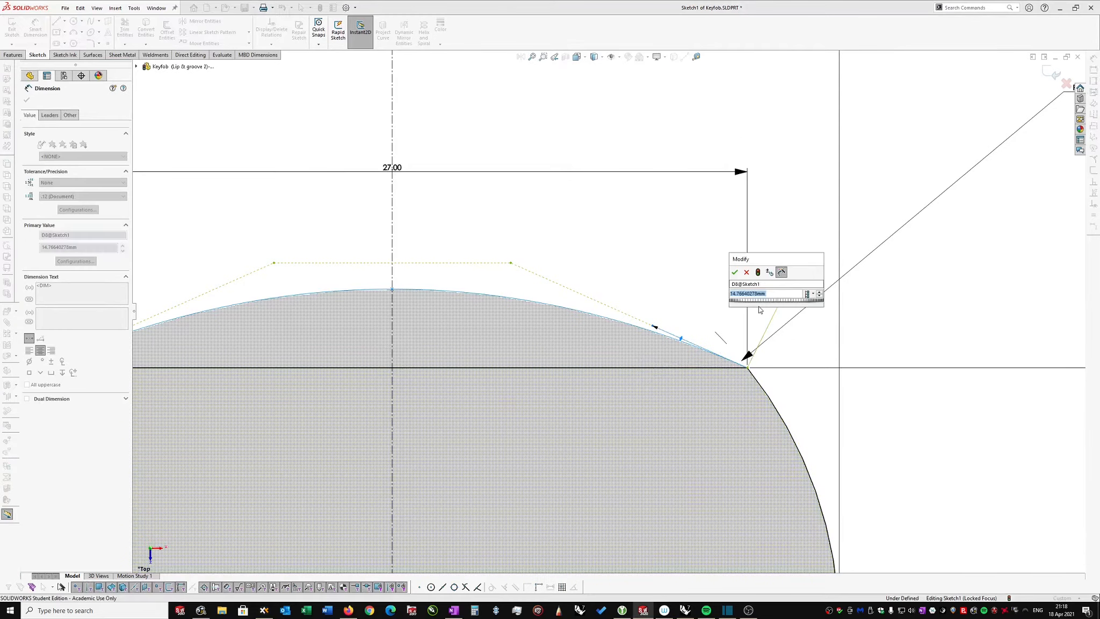
text(14.5)
key(Return)
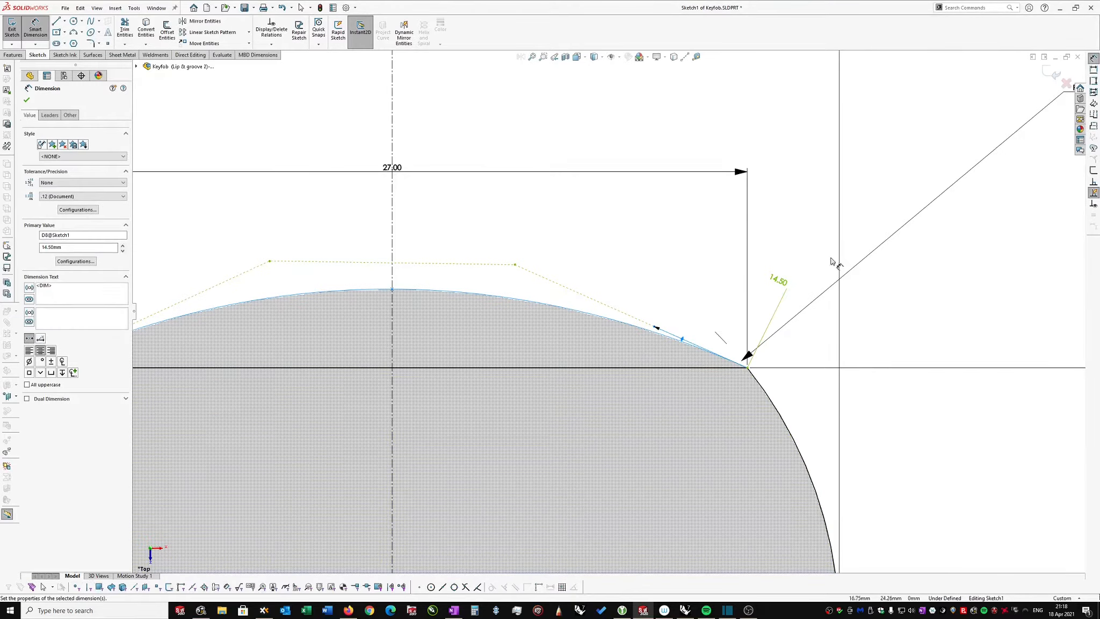
Step: Add an angle dimension of 14 degrees between the spline's right handle and the straight top line
click(657, 332)
click(618, 363)
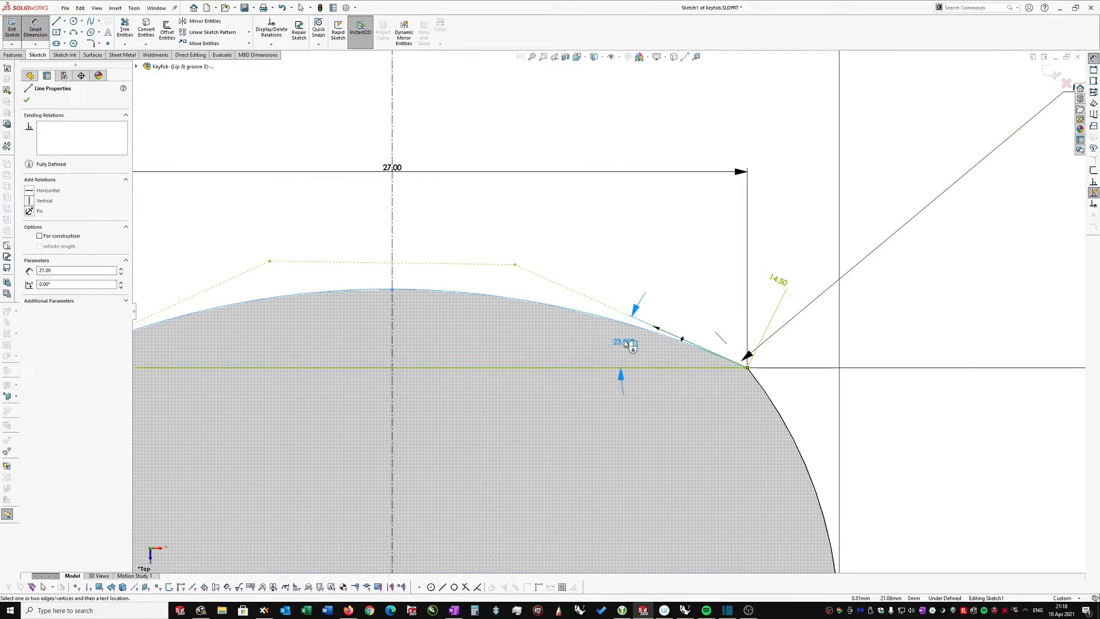
click(600, 345)
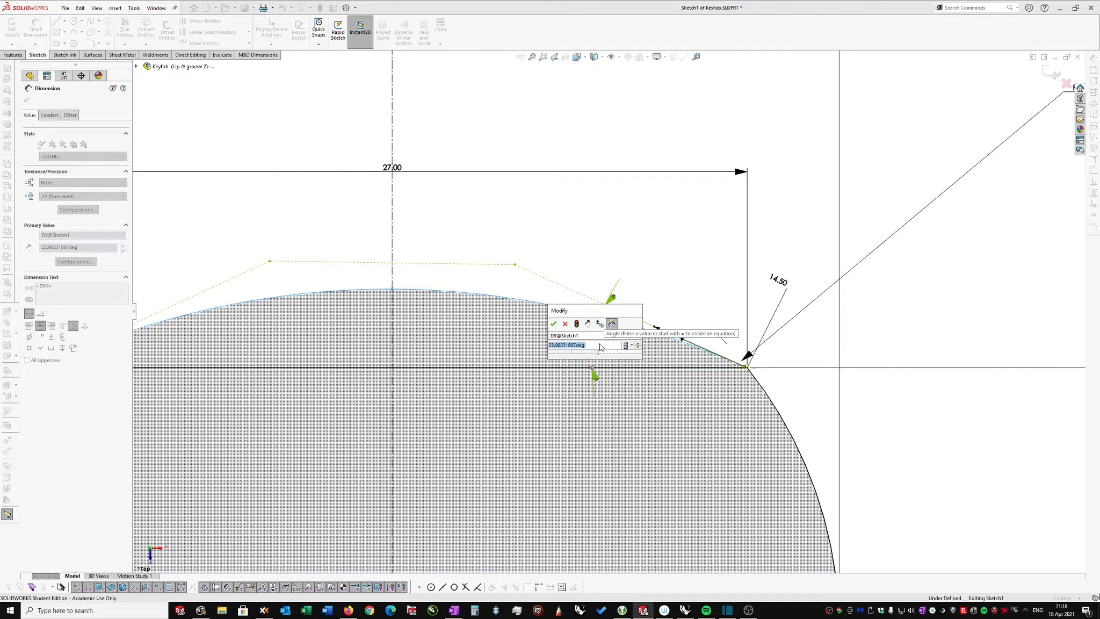
text(14)
key(Return)
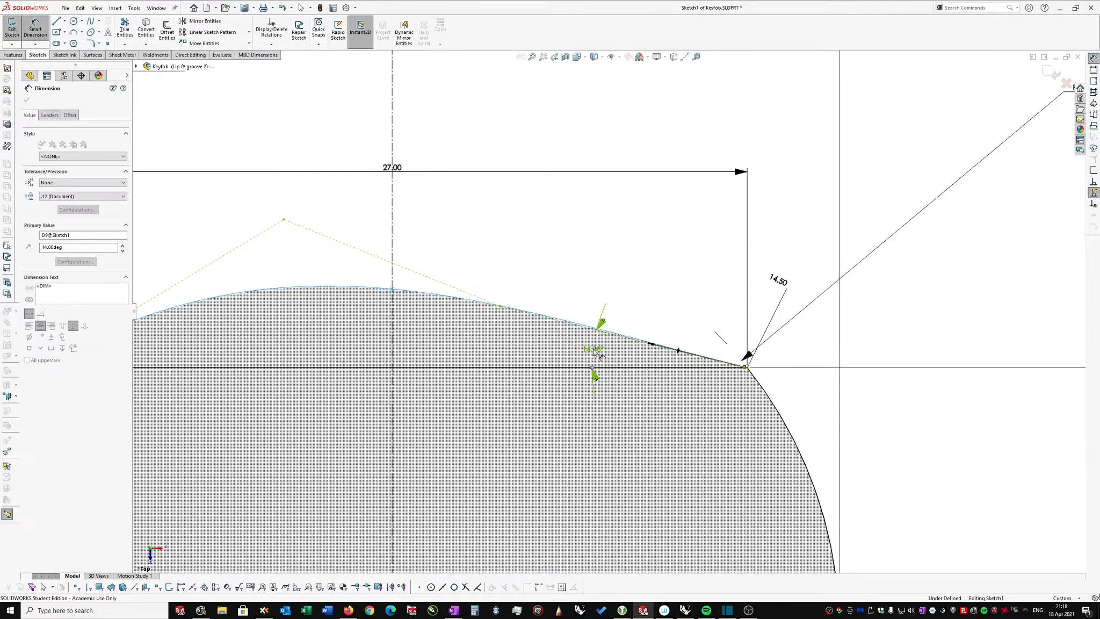
Step: Set the angle between the right spline handle and the top line to 24 degrees
double_click(594, 350)
click(636, 357)
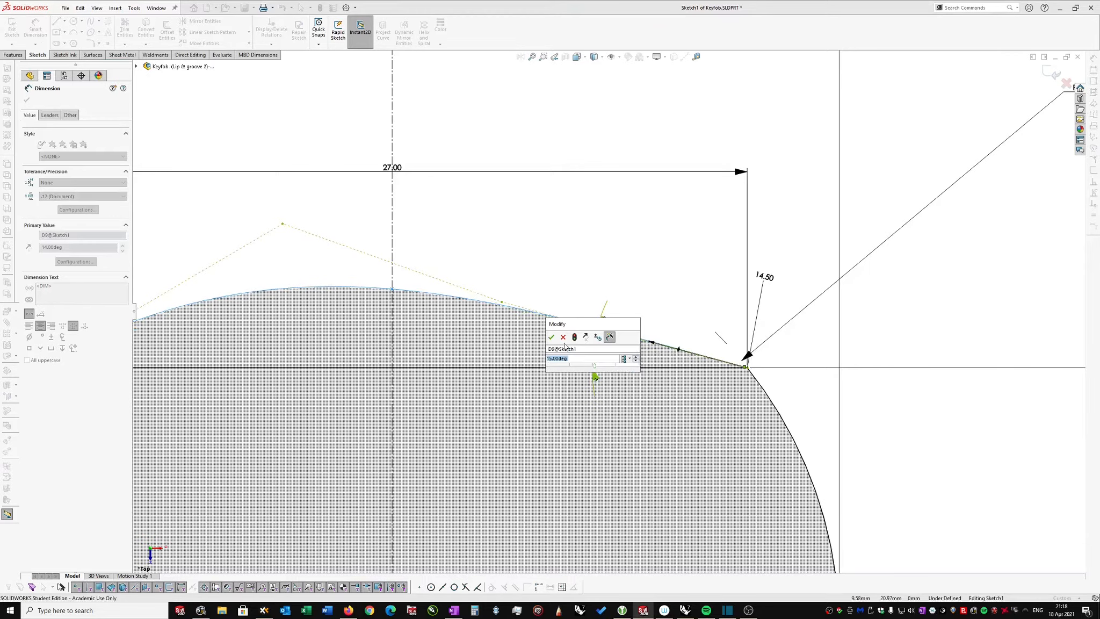
text(24)
key(Return)
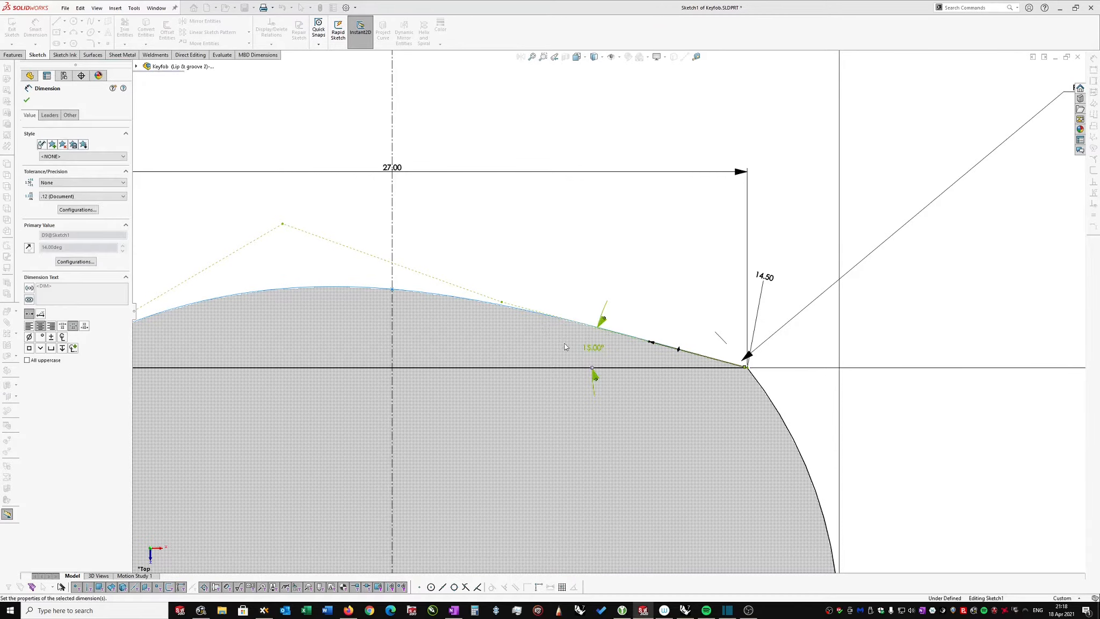
Step: Dimension the spline's left end handle and set its tangent value to 14.5 mm
scroll(588, 281, up, 2)
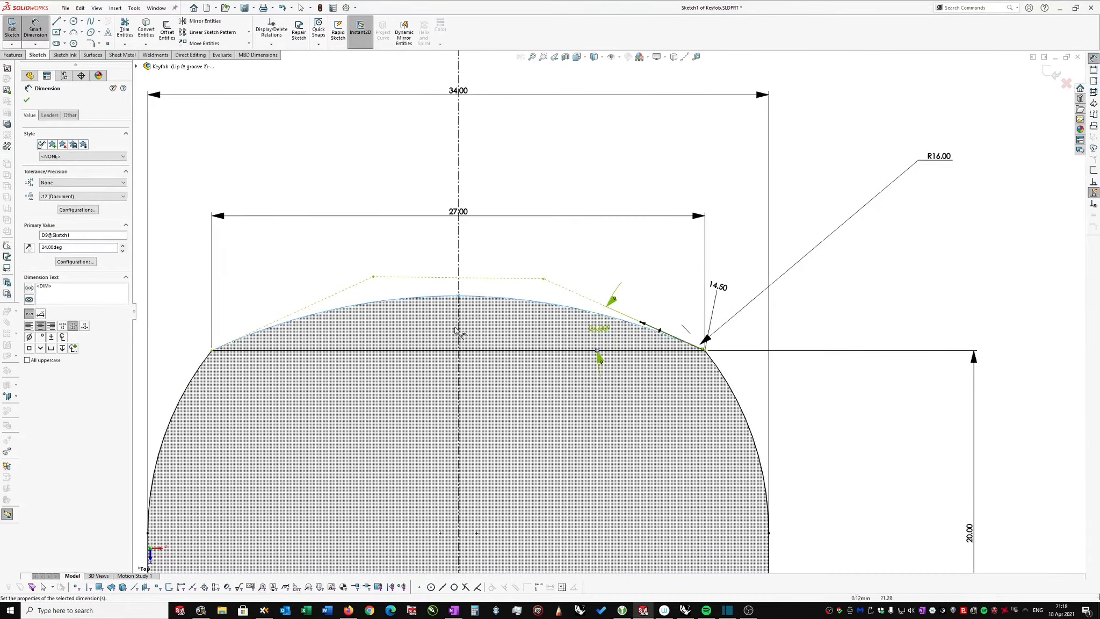
click(333, 332)
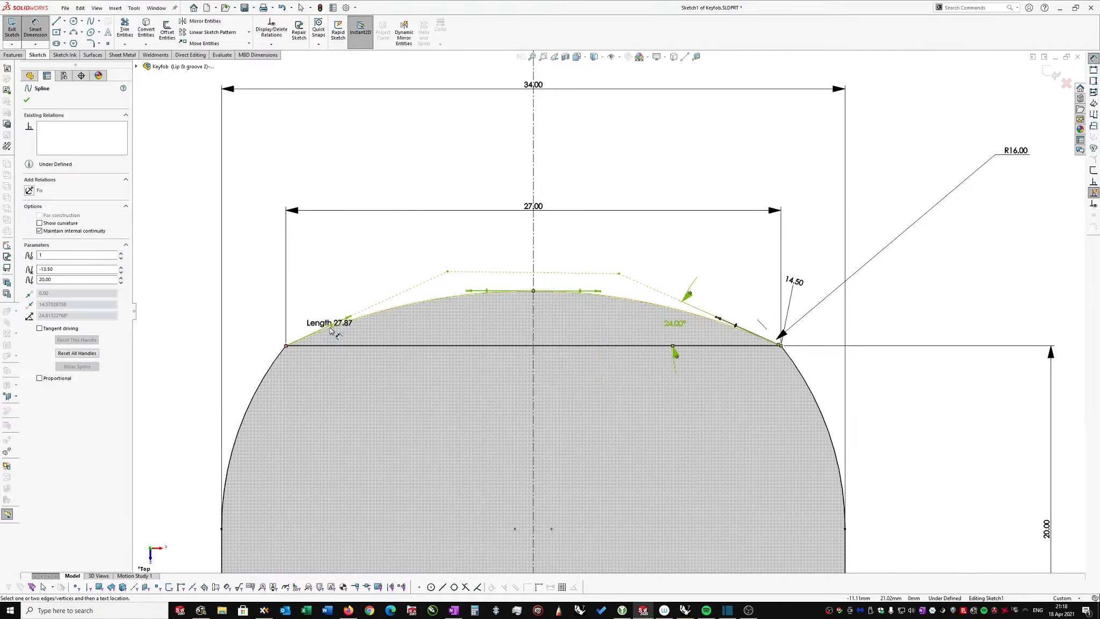
scroll(349, 323, down, 1)
click(364, 316)
click(369, 308)
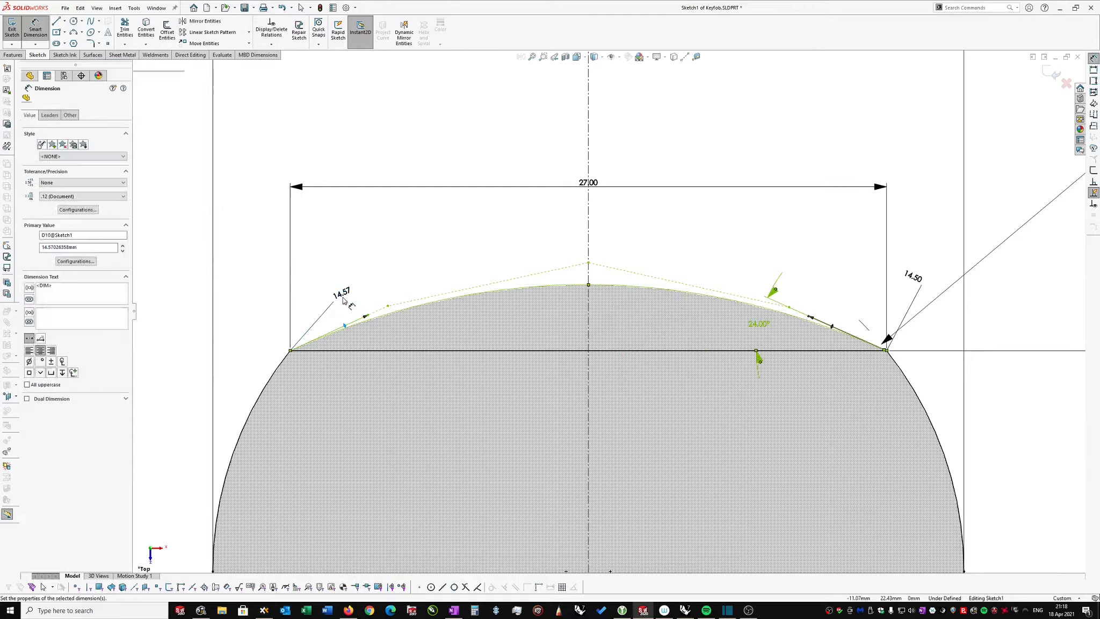
text(14.5)
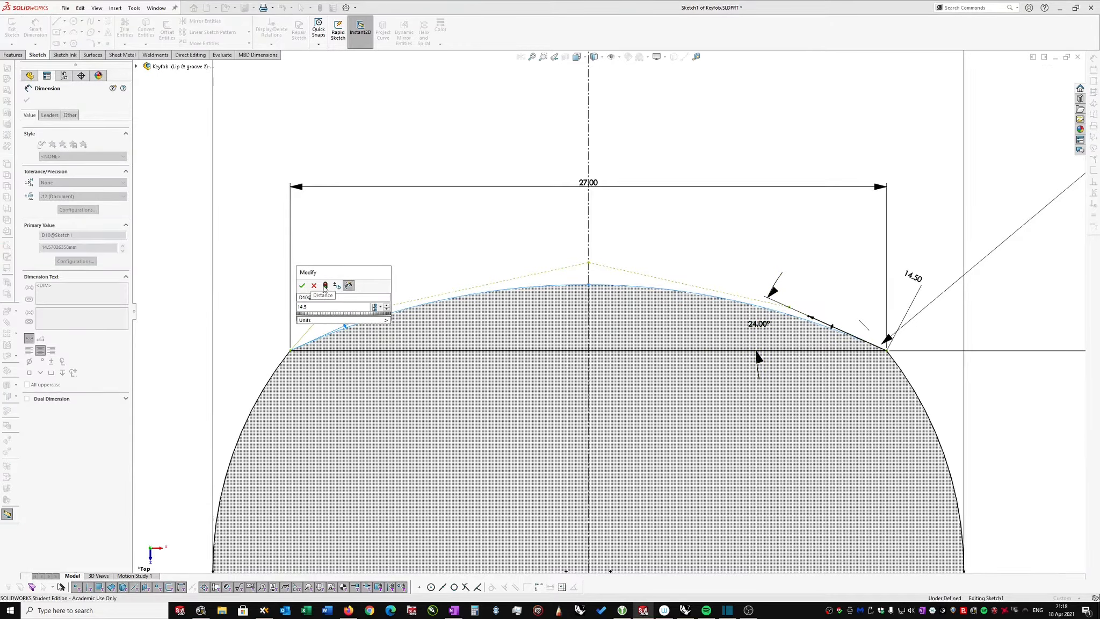
click(302, 285)
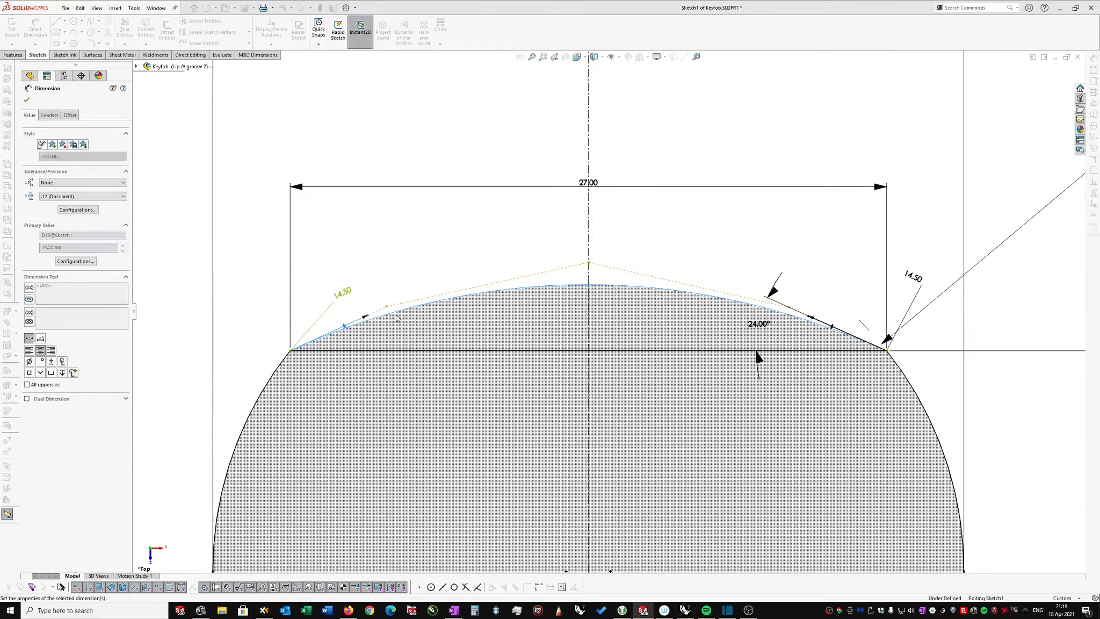
Step: Dimension the angle between the spline's left handle and the straight top line at 24 degrees
click(365, 321)
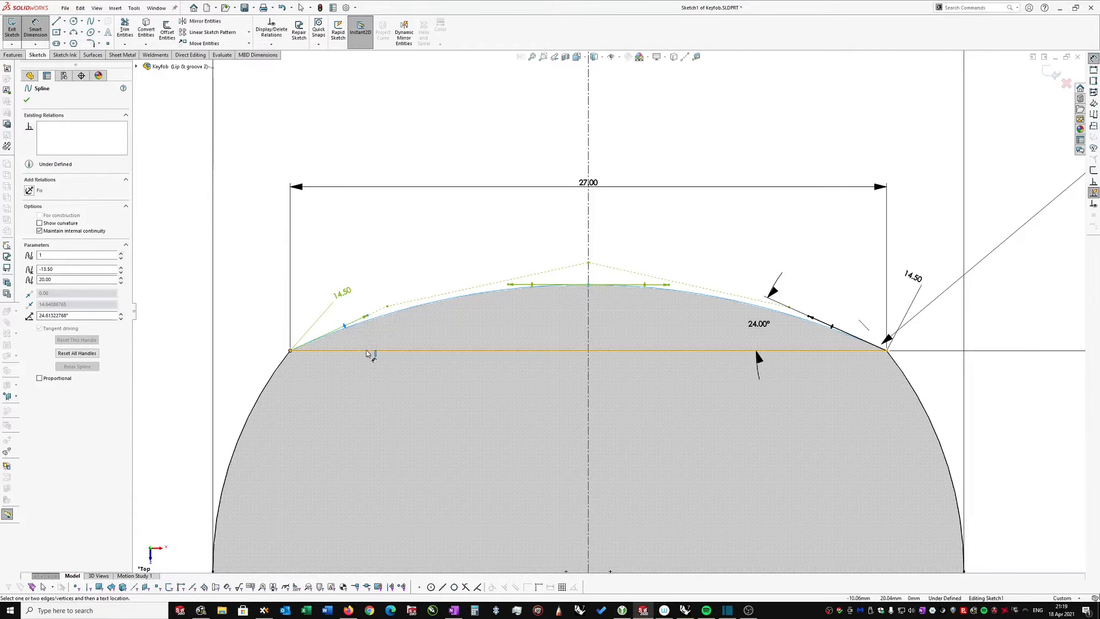
click(376, 351)
click(424, 334)
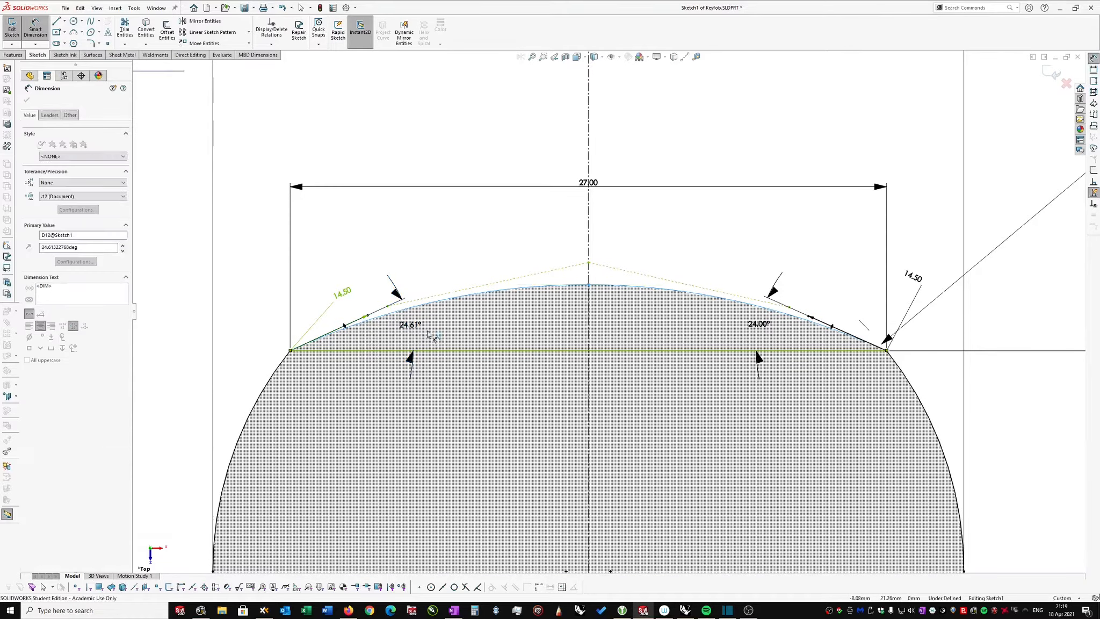
text(24)
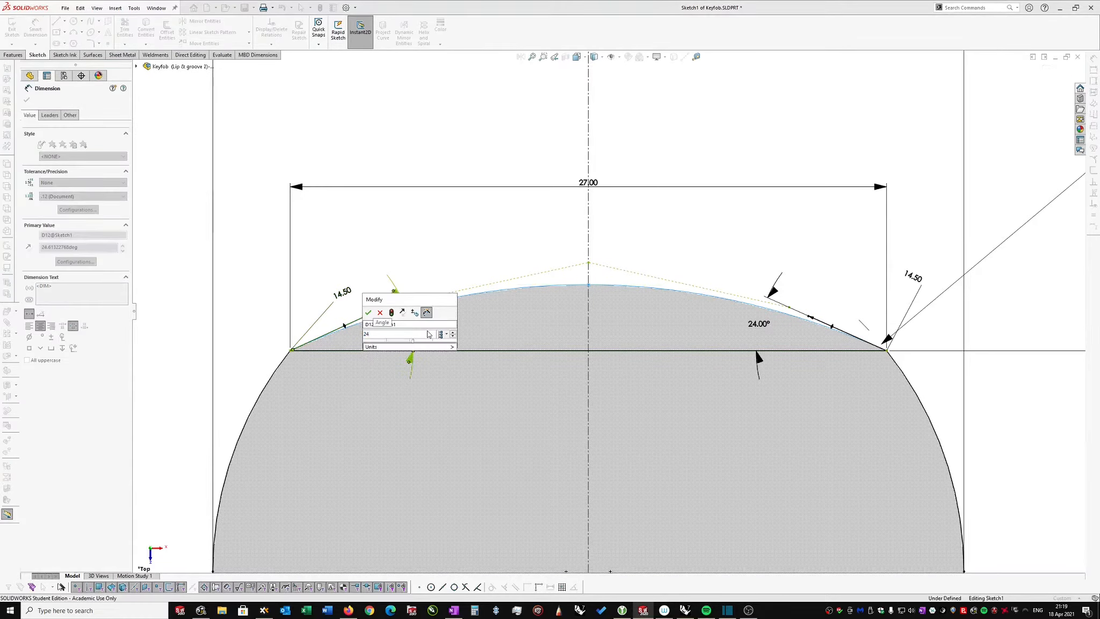
click(367, 313)
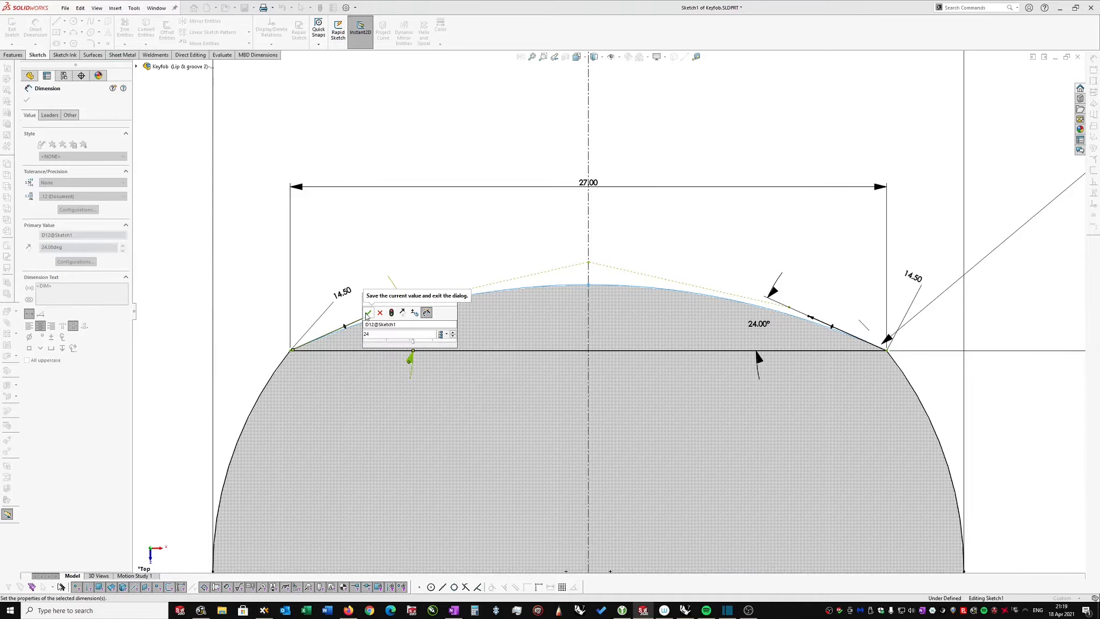
click(367, 314)
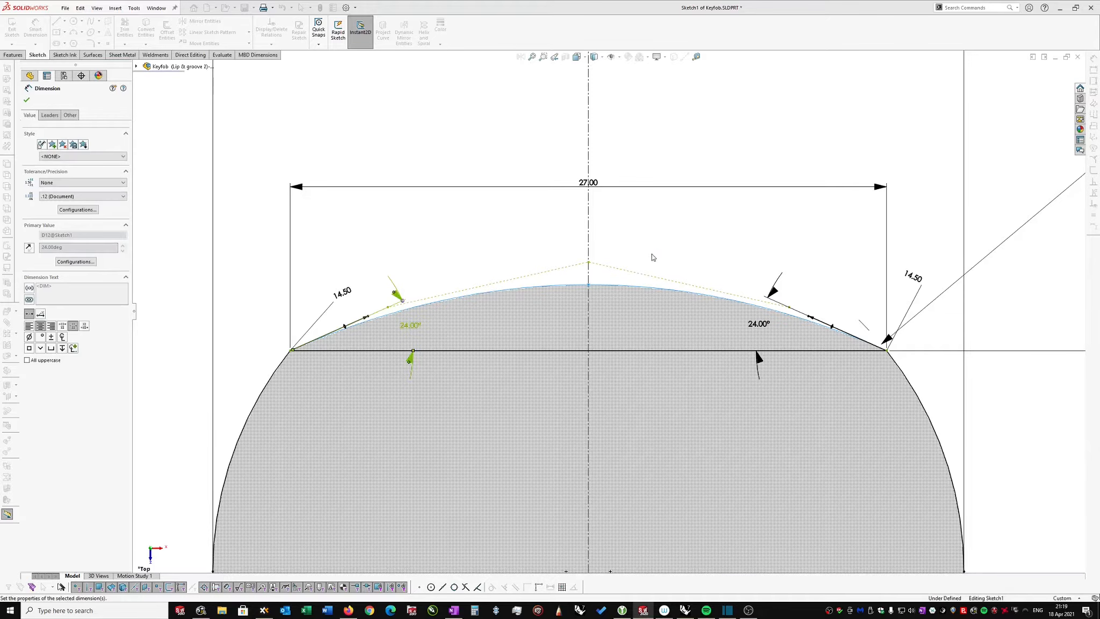
Step: Dimension the vertical distance from the spline's middle point to the origin and set it to 23.5 mm
click(594, 287)
scroll(593, 286, up, 3)
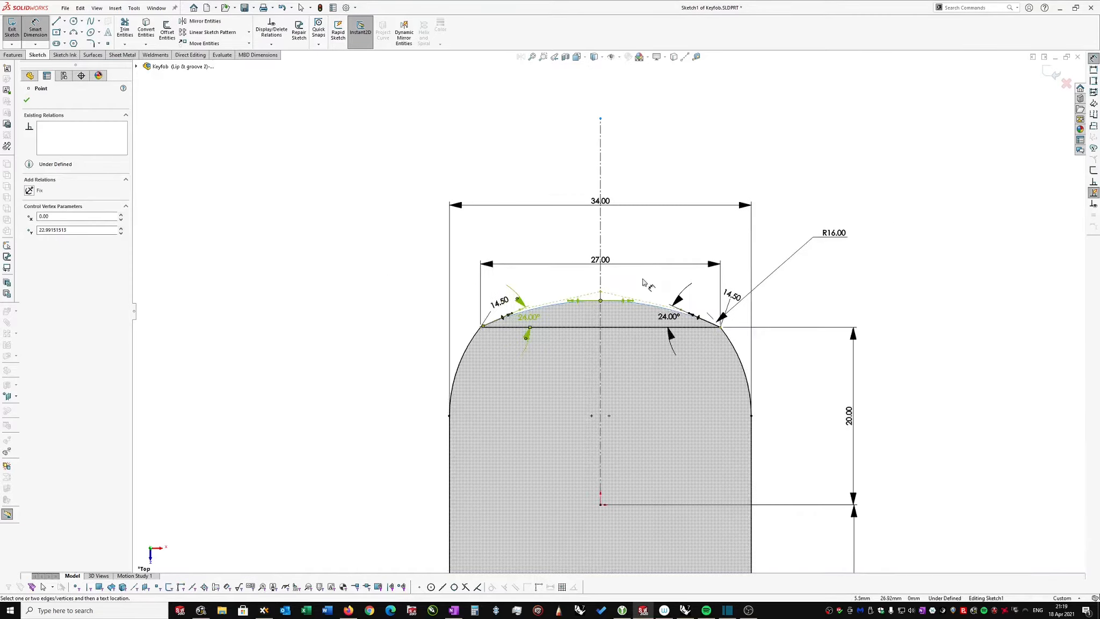
scroll(643, 283, up, 2)
scroll(613, 484, down, 2)
click(601, 416)
click(806, 336)
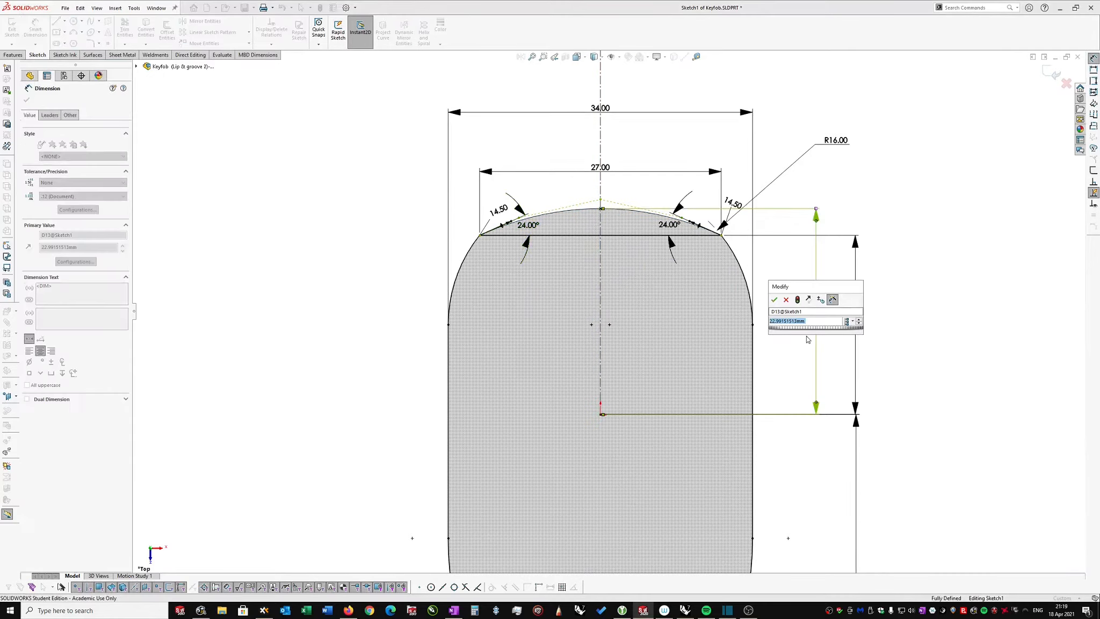
text(23.5)
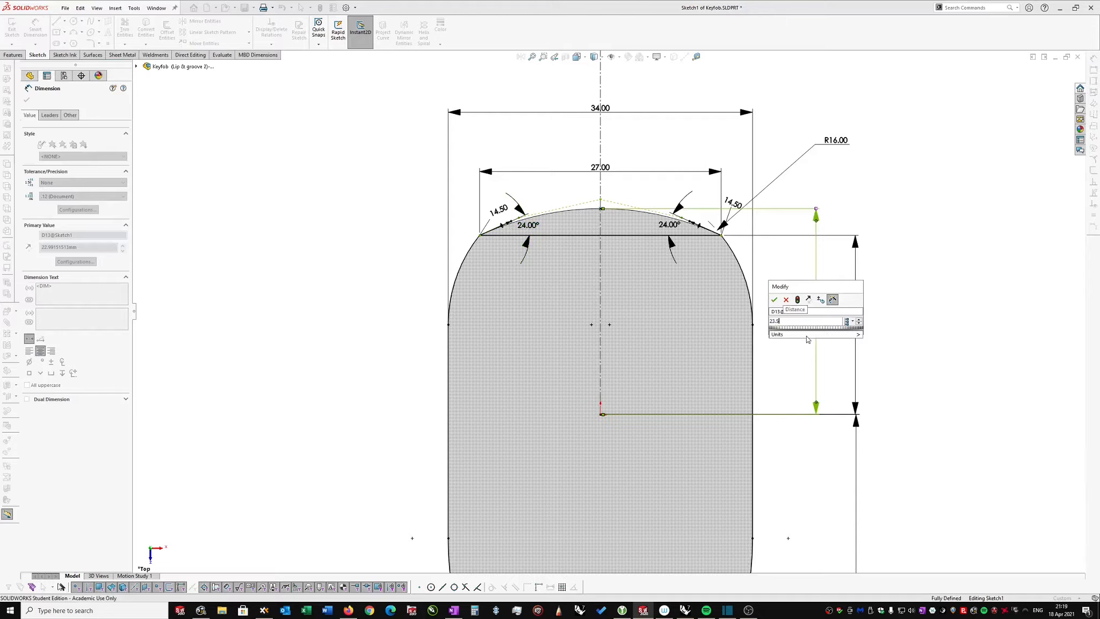
click(798, 301)
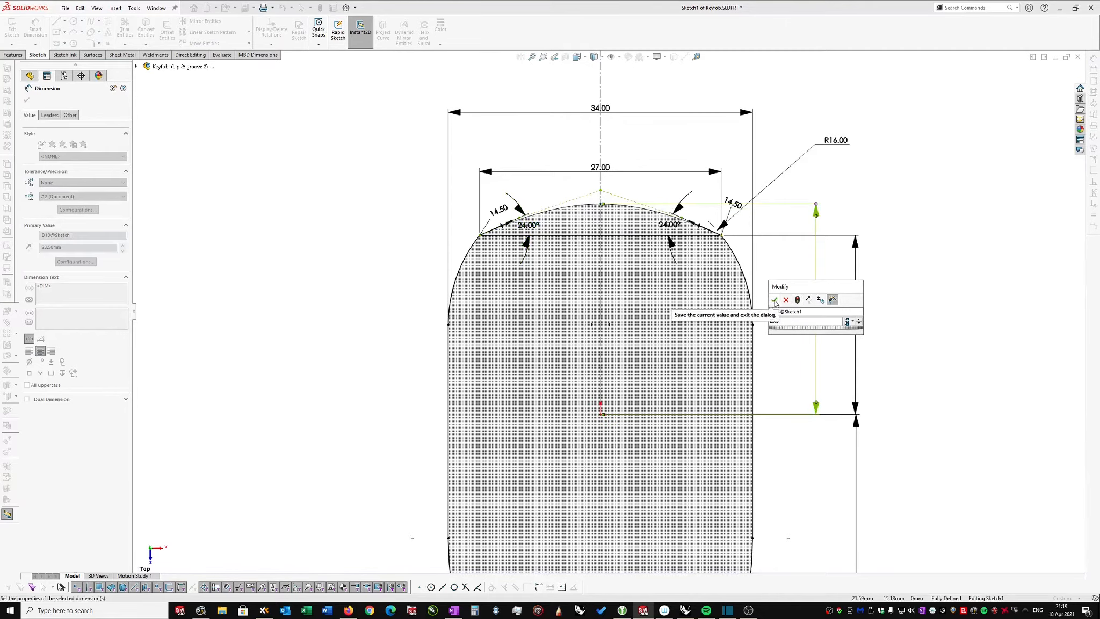
click(775, 299)
key(Escape)
scroll(810, 209, down, 1)
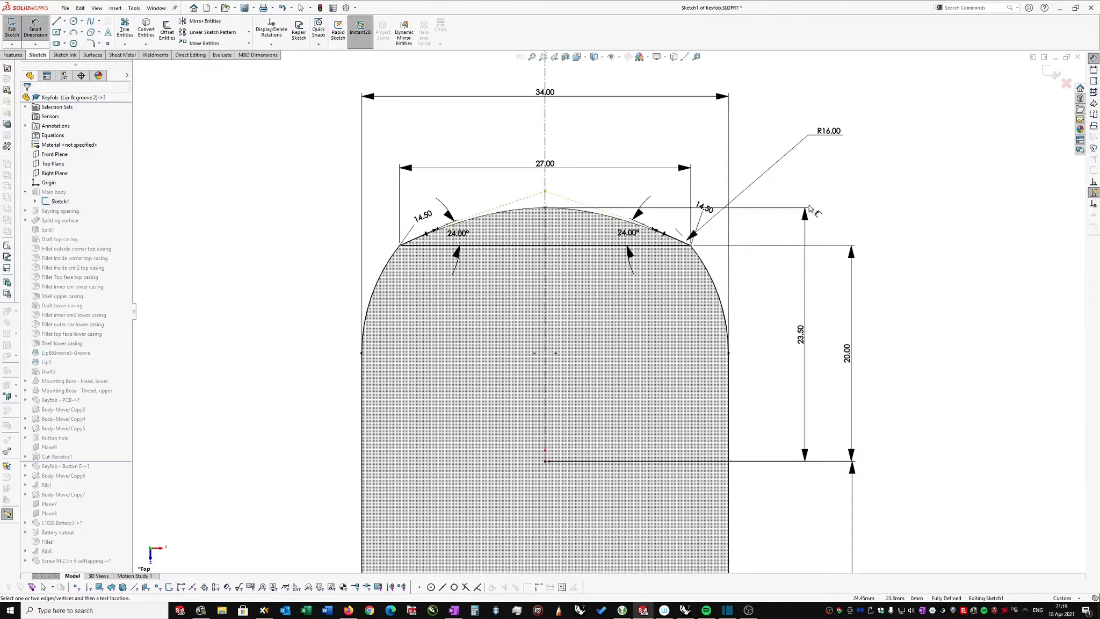
scroll(854, 170, down, 1)
key(Escape)
Step: Replace the fob's straight top line with the spline using Replace Entity, making the line construction geometry, and exit the sketch
right_click(746, 129)
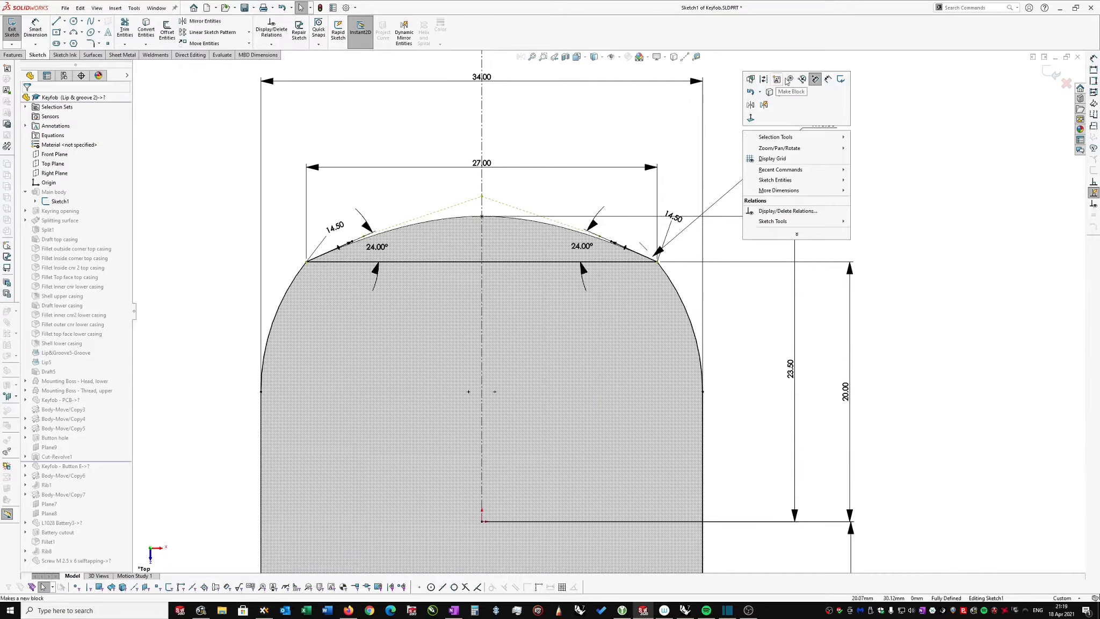
click(803, 80)
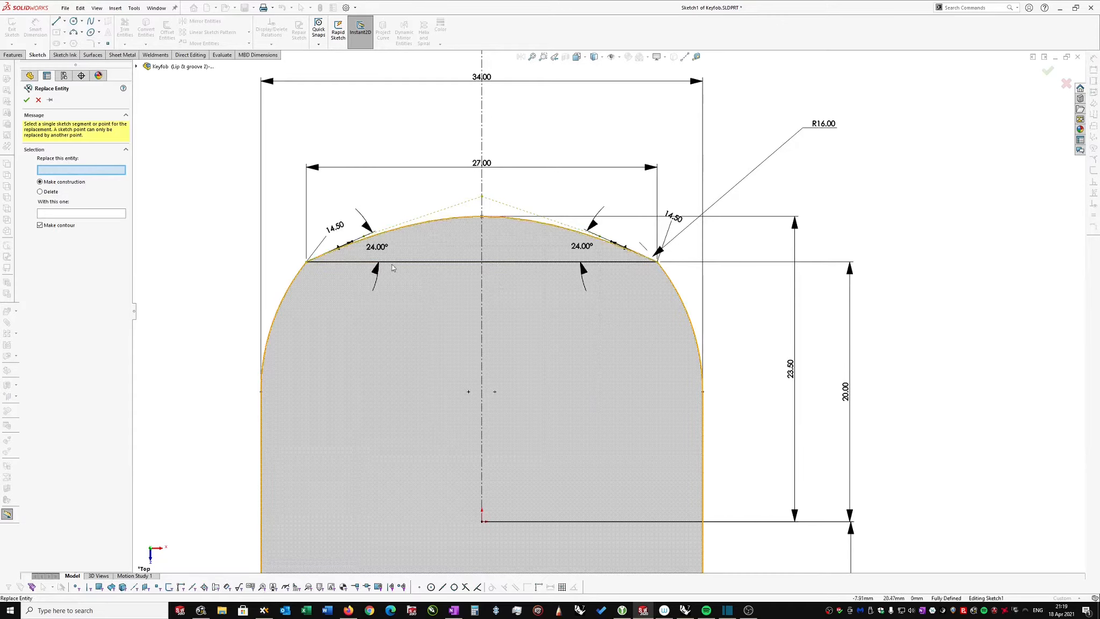
click(453, 262)
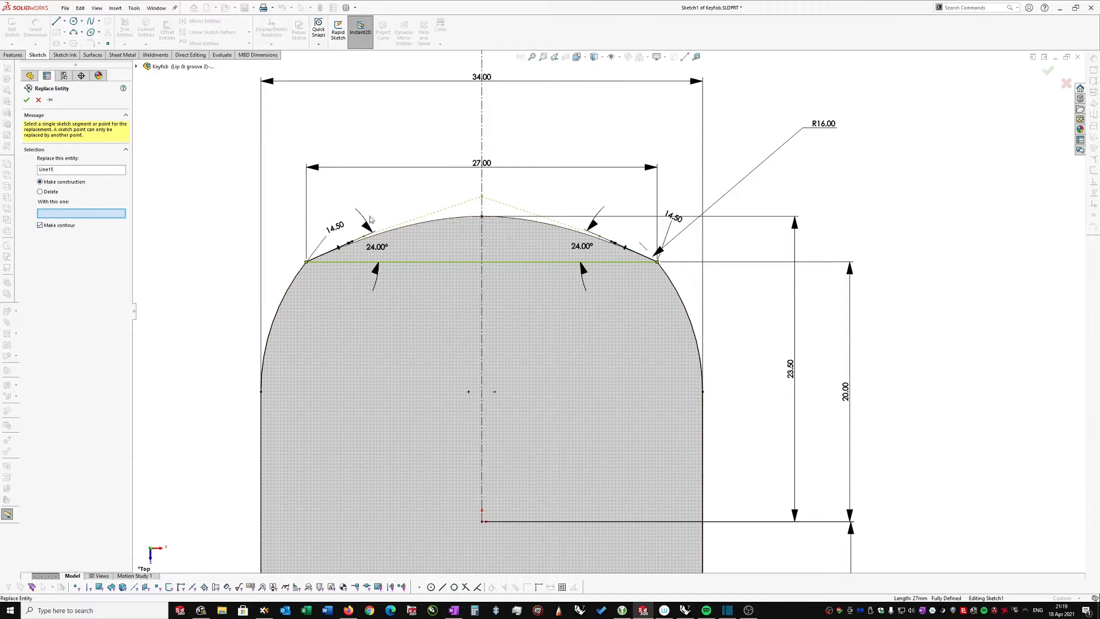
click(462, 219)
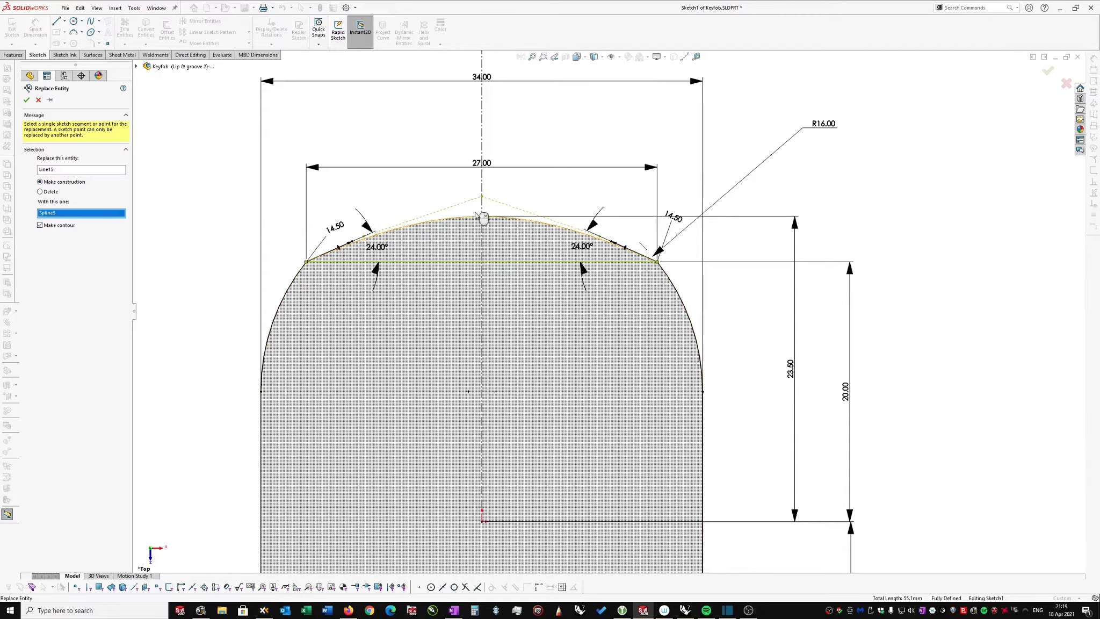
click(27, 100)
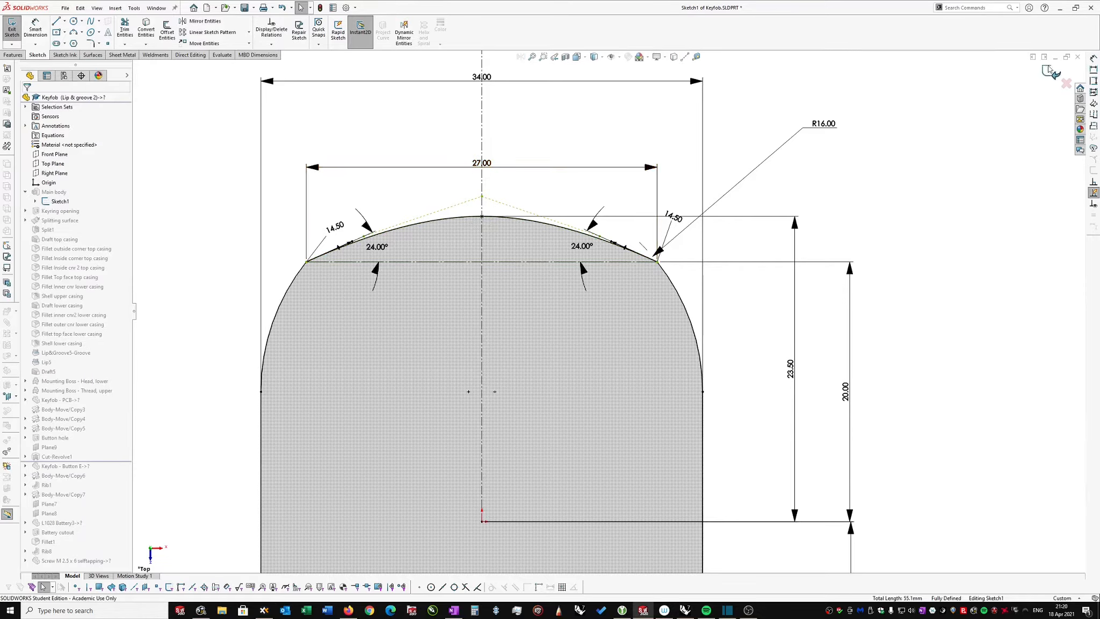
click(1047, 75)
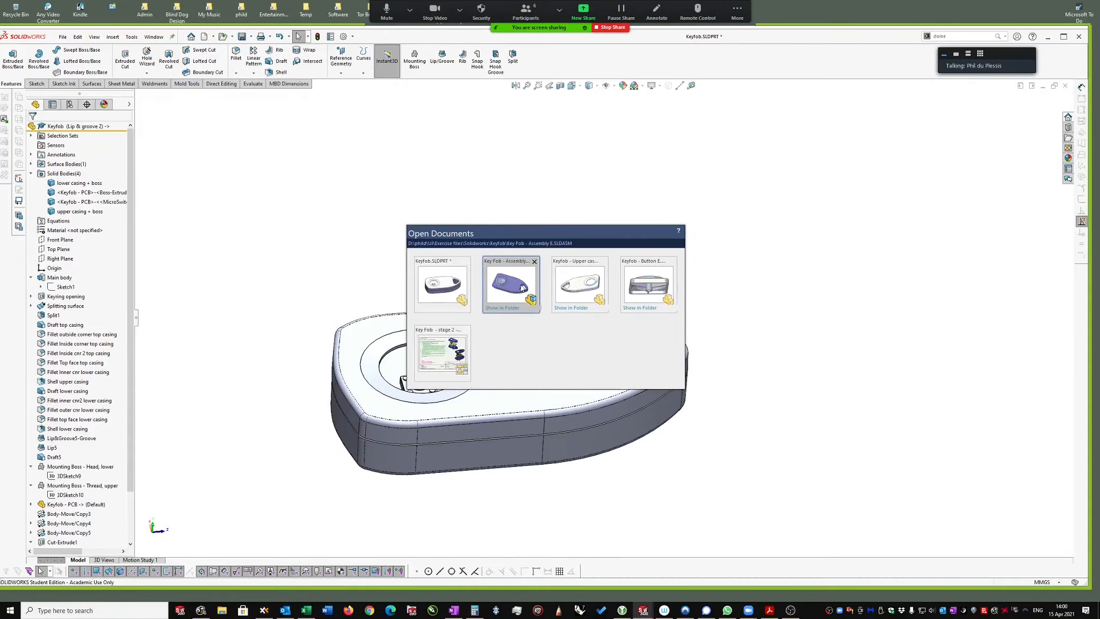
Step: View the Keyfob - Upper casing E part from the open documents and return to Keyfob.SLDPRT
click(581, 284)
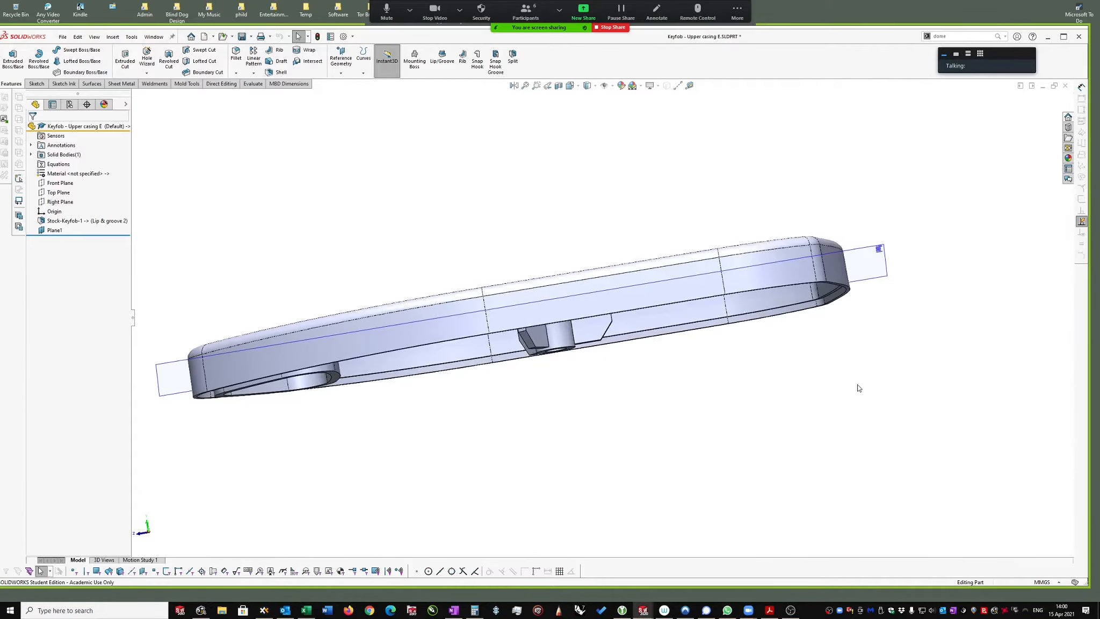
key(ctrl+Tab)
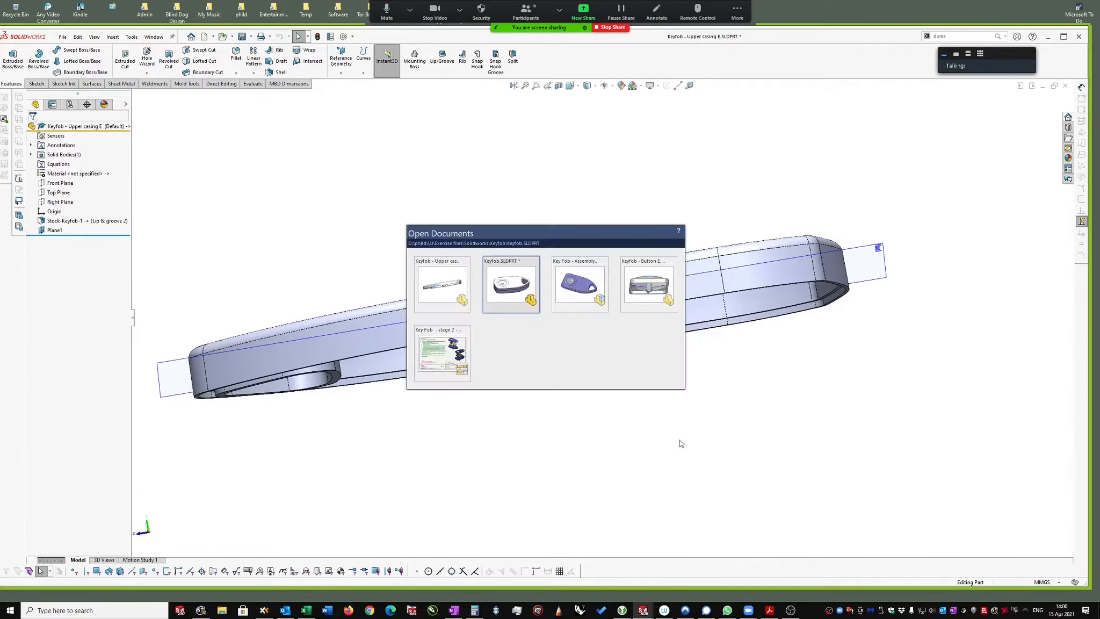
click(517, 274)
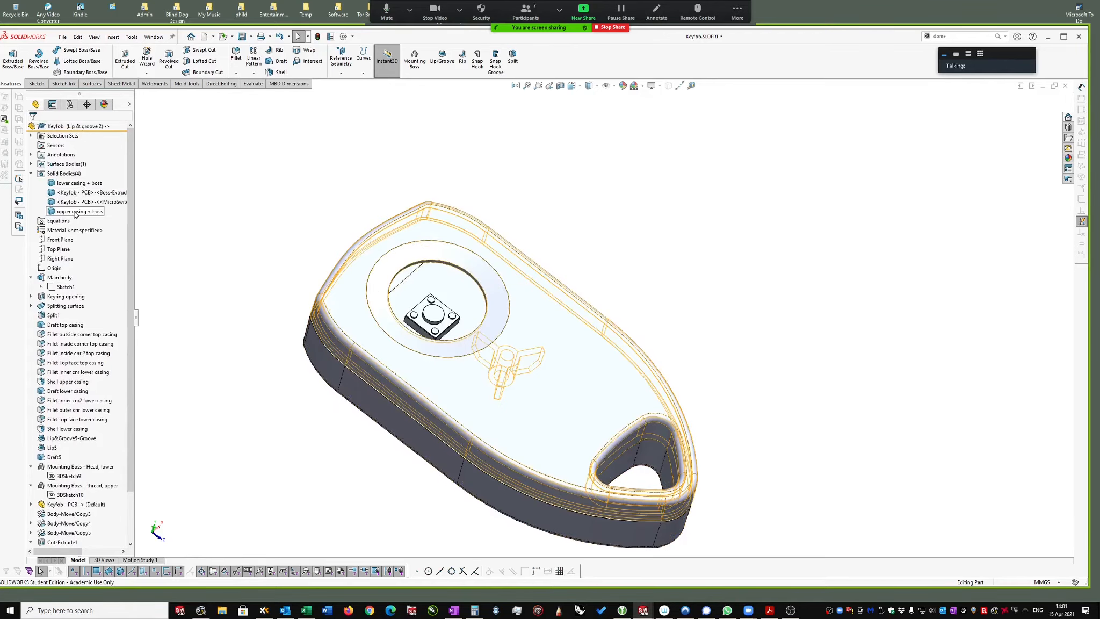
Step: Hide the lower casing + boss body and both Keyfob - PCB bodies, leaving only the upper casing + boss shown
click(71, 213)
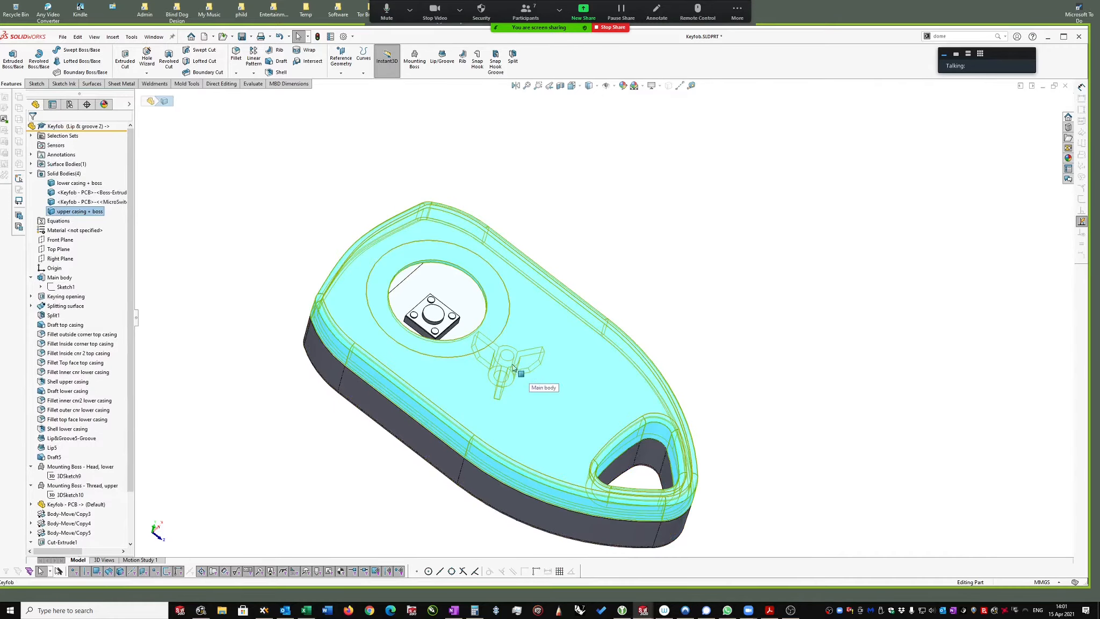
right_click(75, 213)
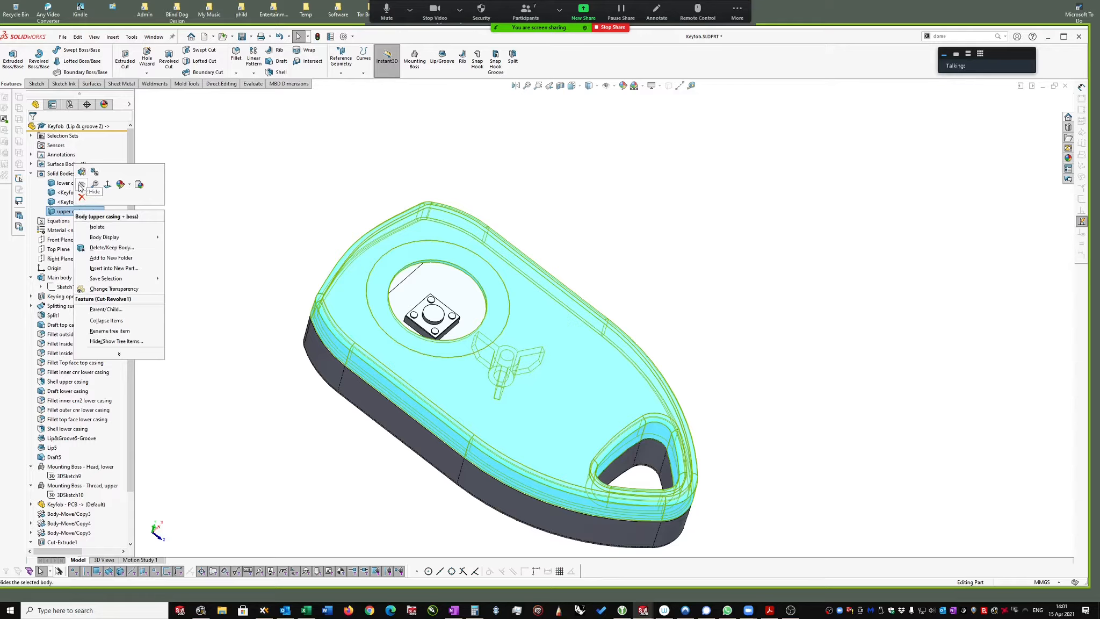
click(81, 186)
click(78, 201)
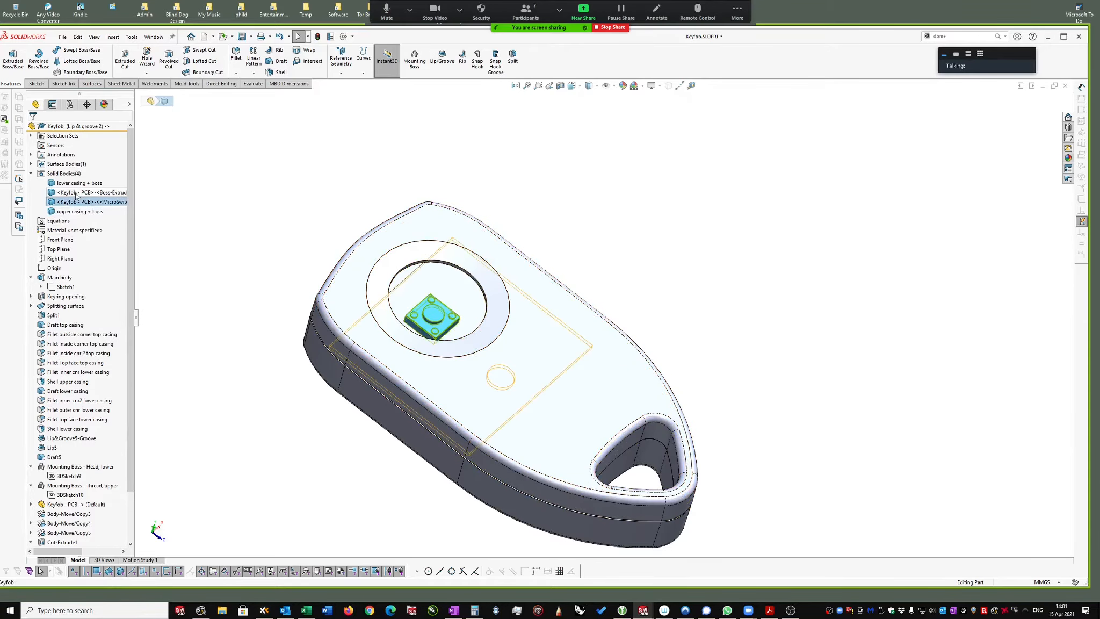
ctrl+click(76, 192)
ctrl+click(72, 183)
right_click(72, 185)
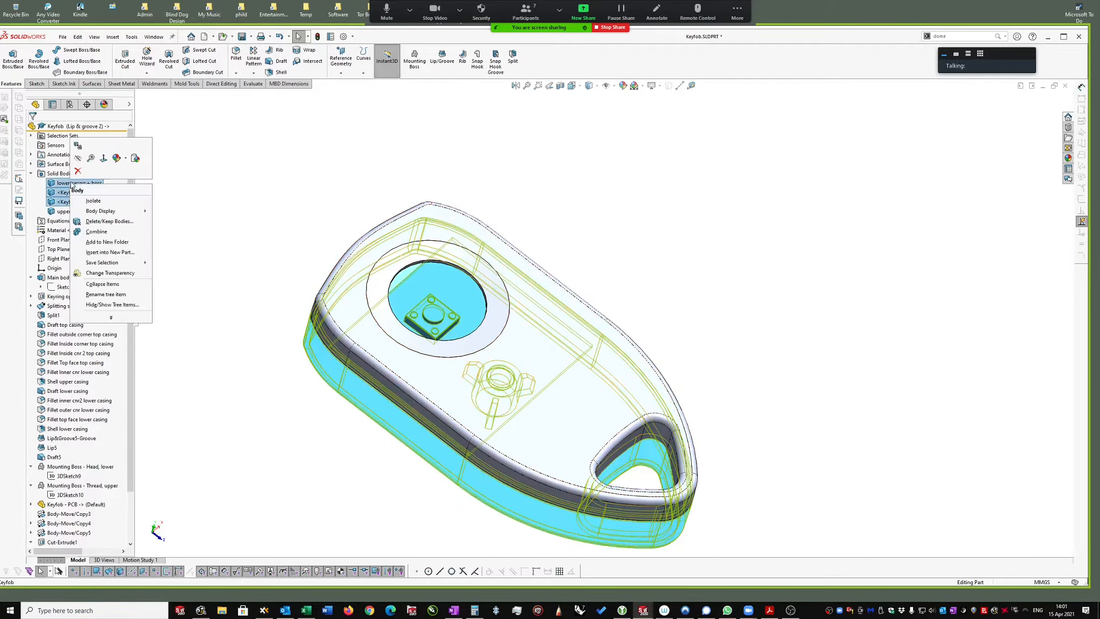
click(78, 158)
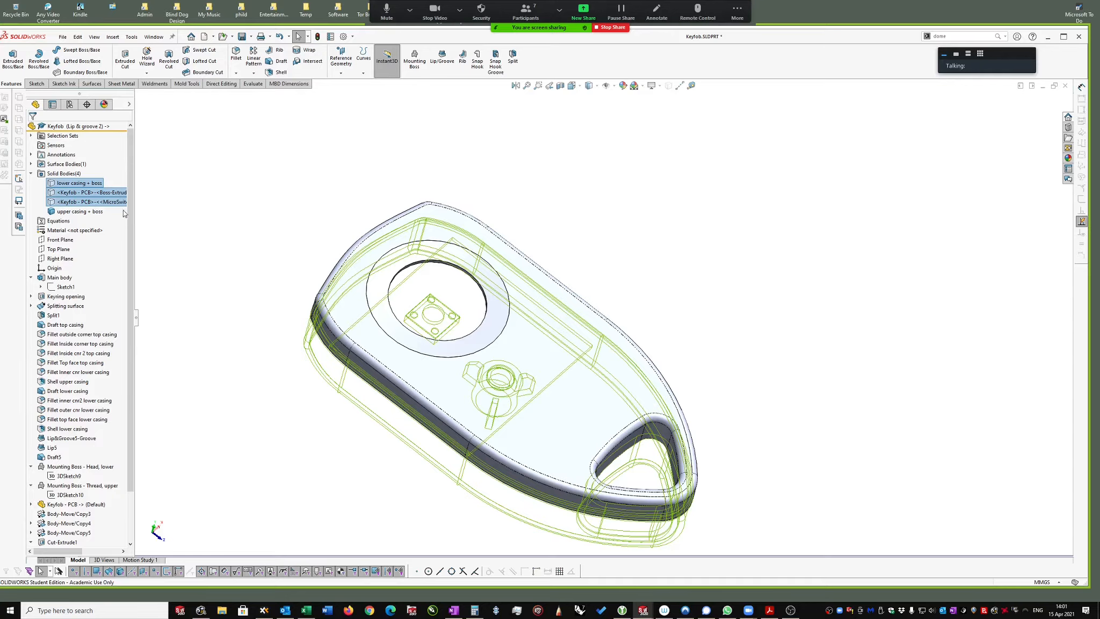
click(622, 262)
middle_drag(624, 224, 623, 188)
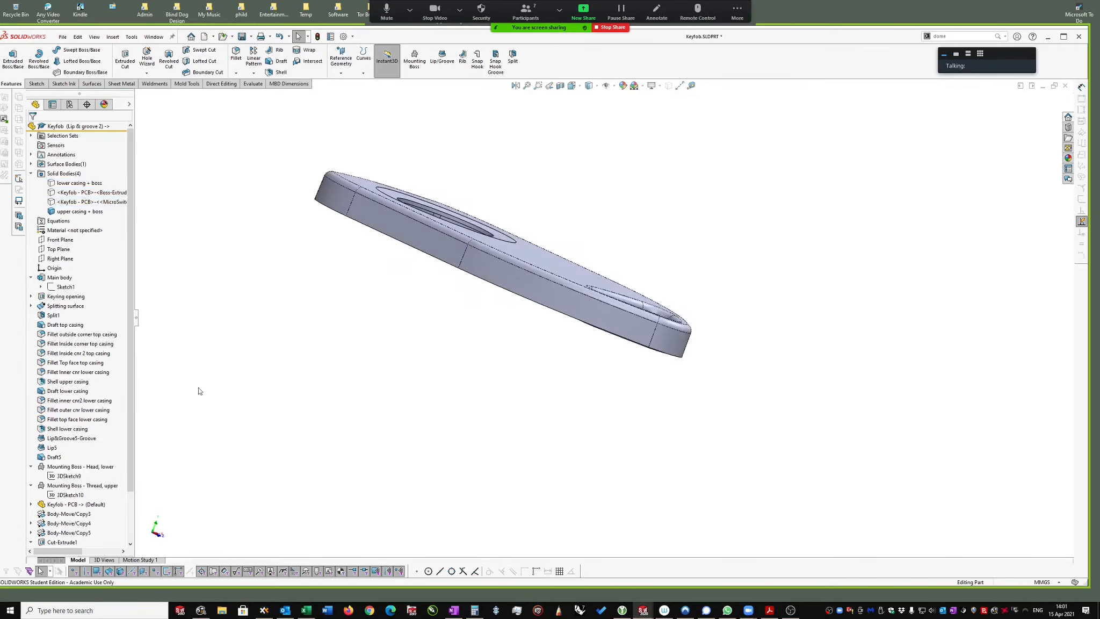
Step: Open the Mounting Boss - Thread, upper feature, examine its placement, boss and fin settings, and close it without changes
drag(130, 459, 131, 488)
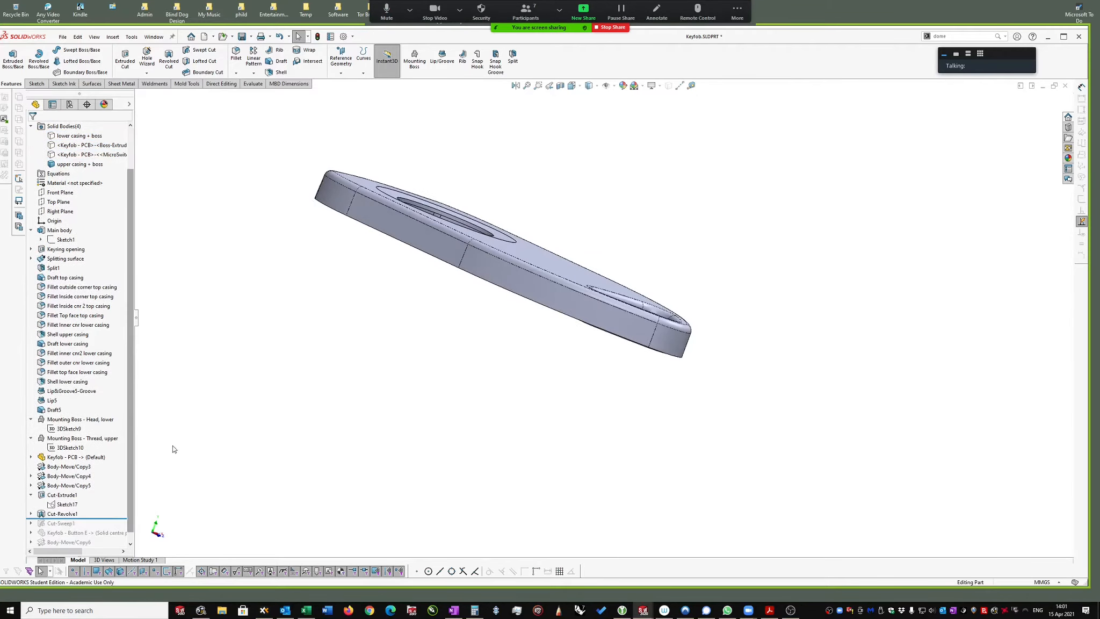
middle_drag(443, 325, 452, 304)
scroll(519, 273, down, 4)
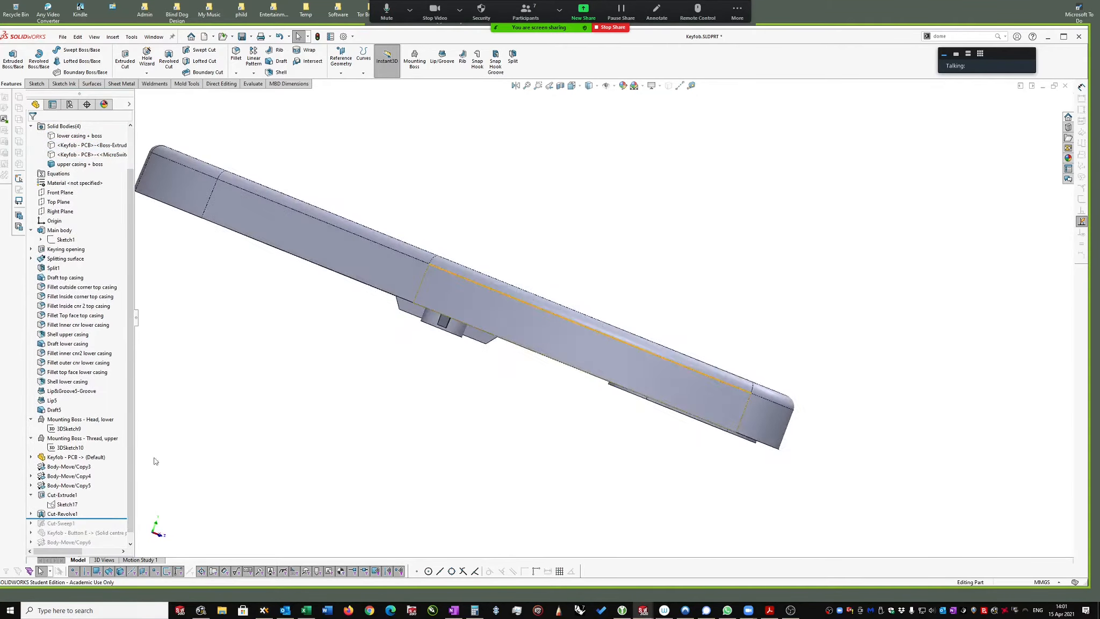
mouse_move(88, 423)
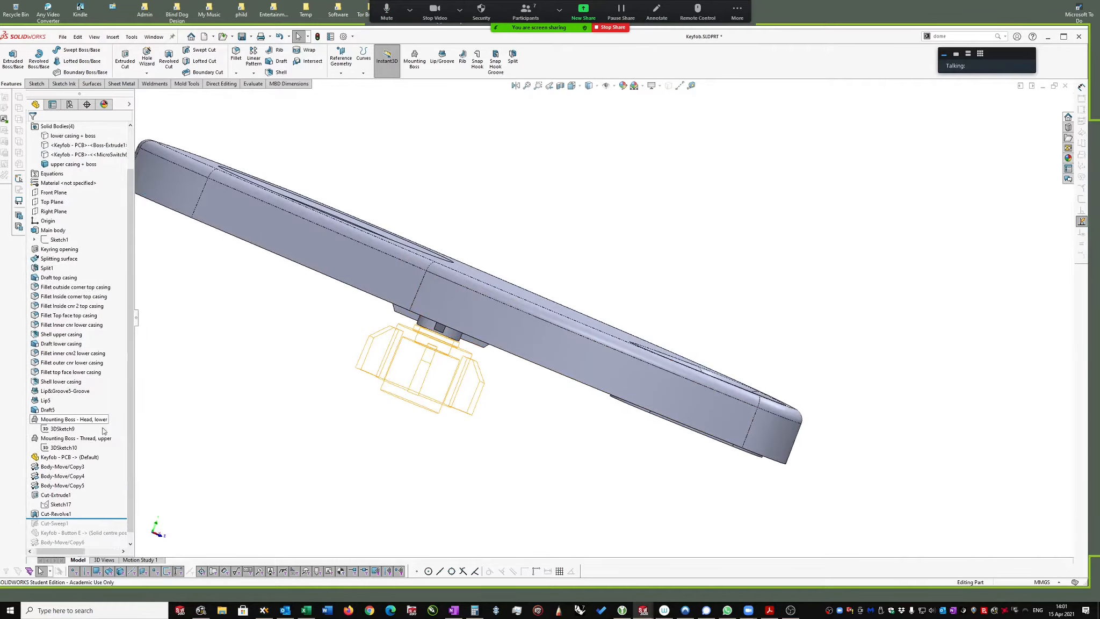
middle_drag(324, 405, 323, 403)
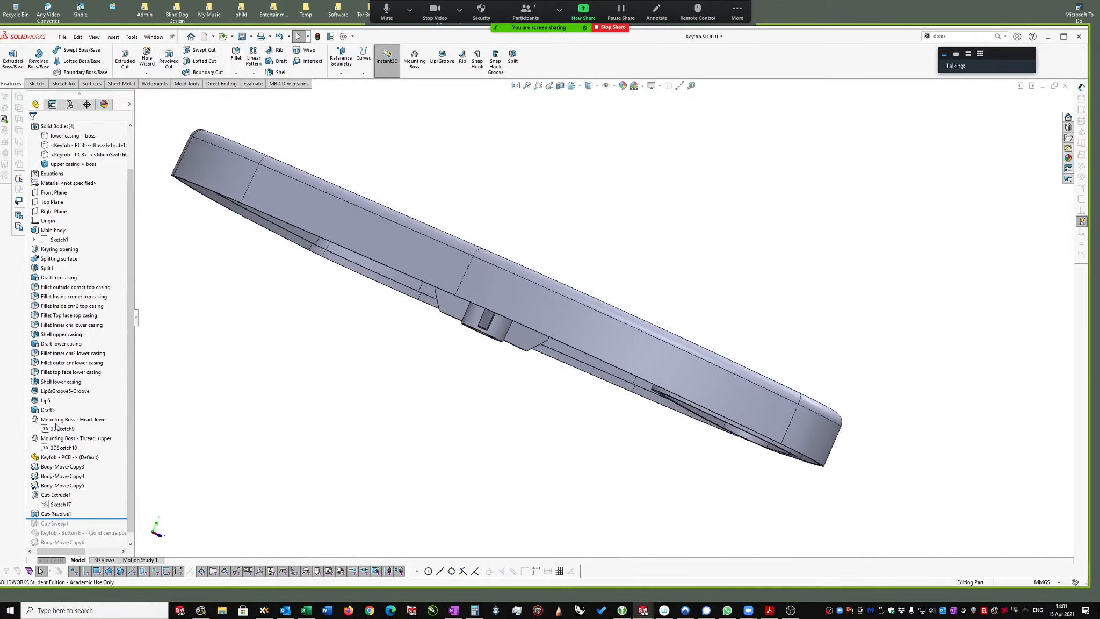
mouse_move(60, 438)
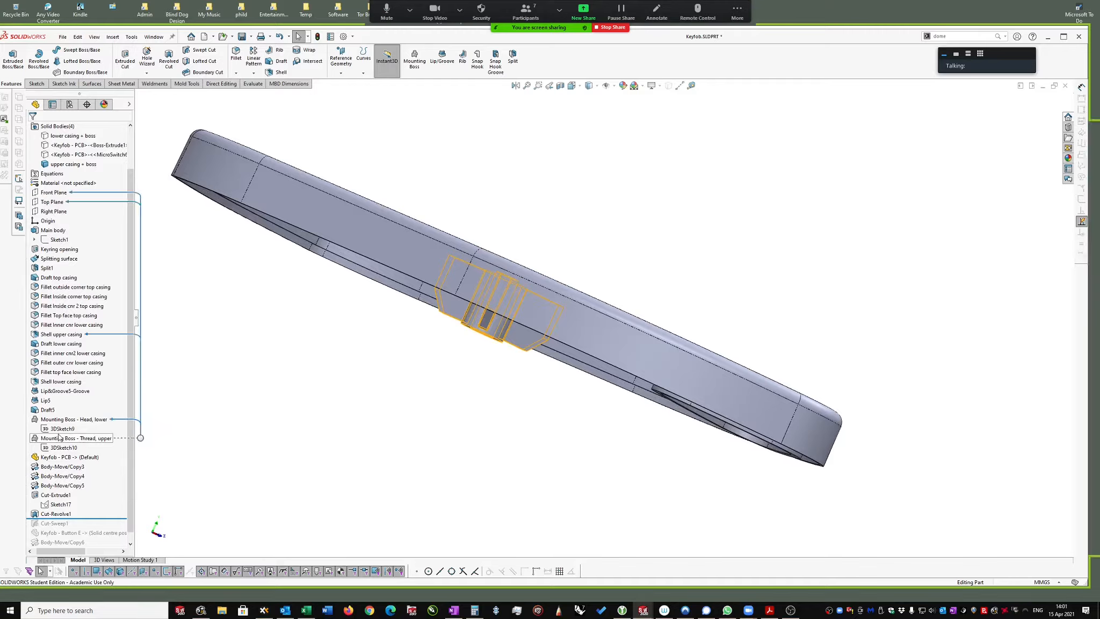
click(84, 439)
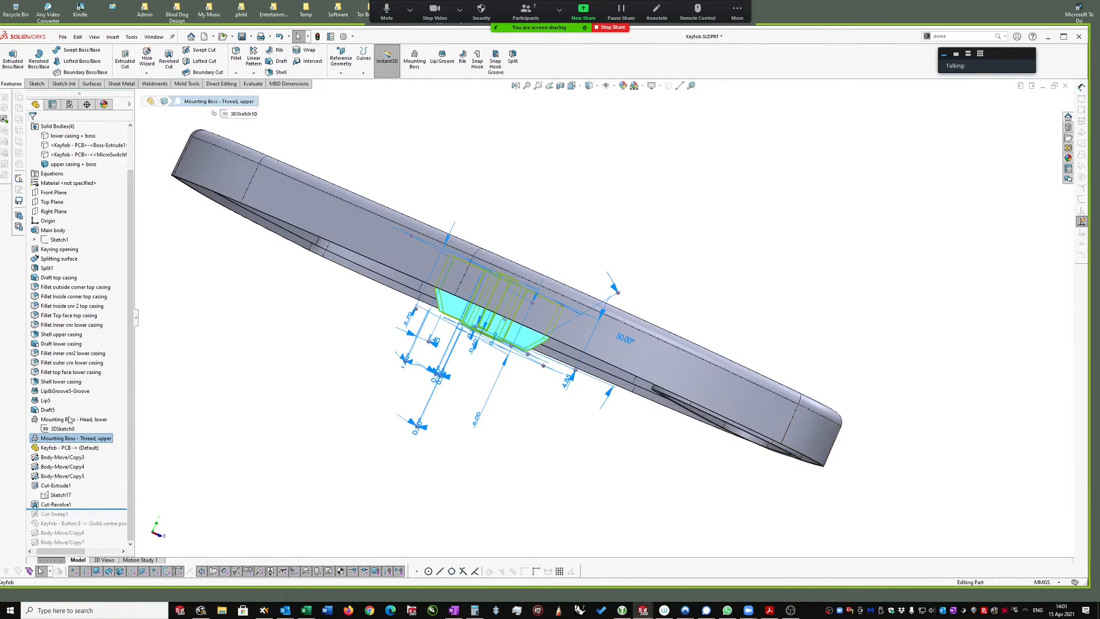
right_click(64, 440)
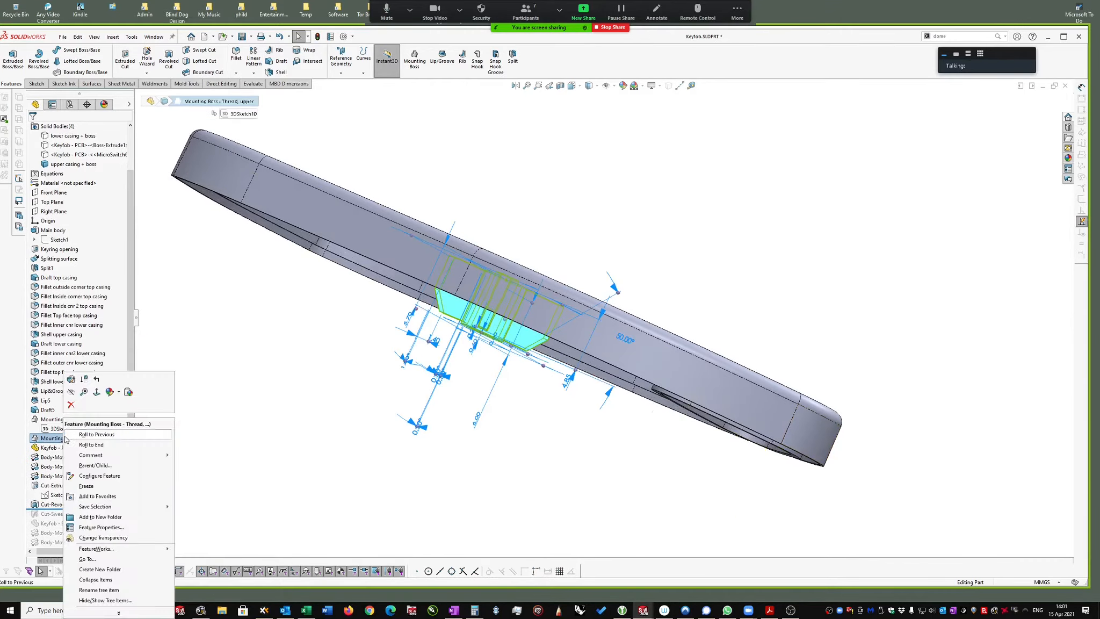
click(71, 380)
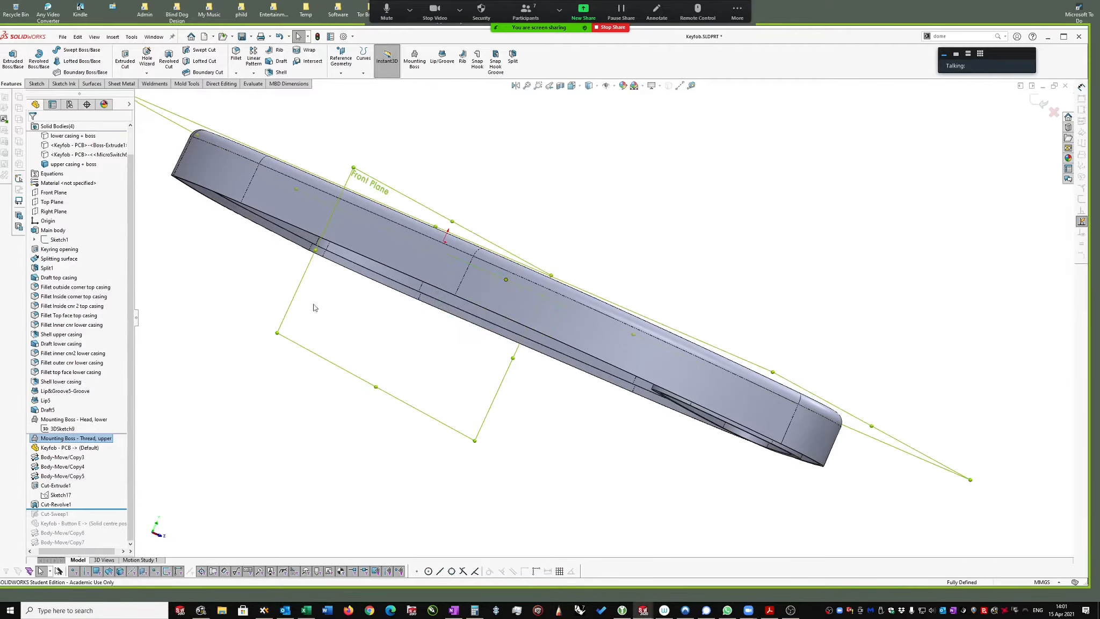
middle_drag(365, 273, 512, 244)
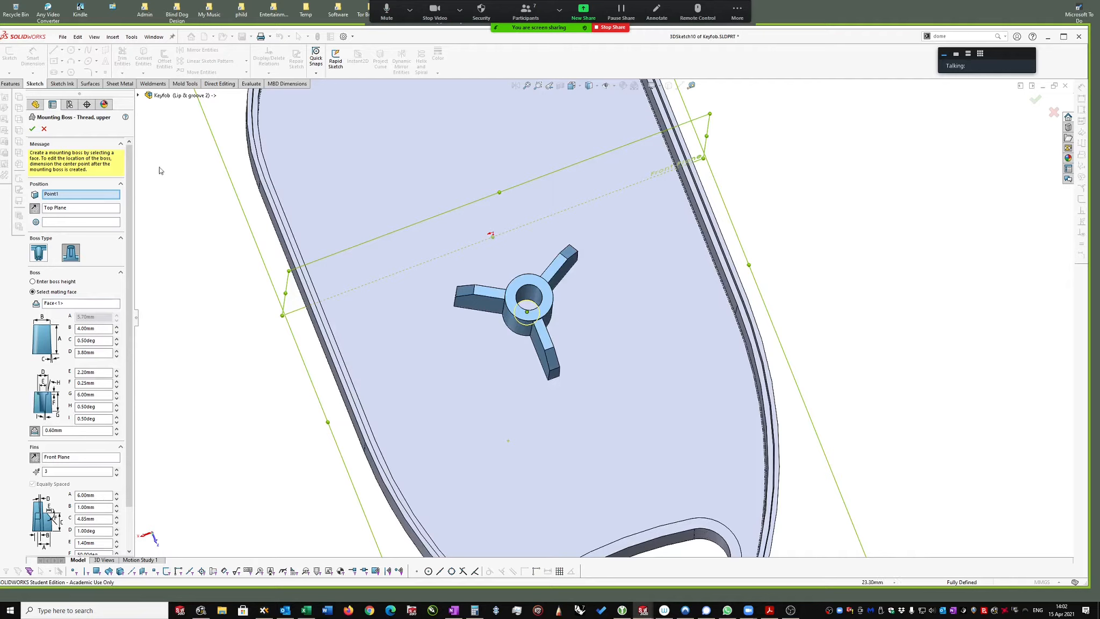
click(31, 130)
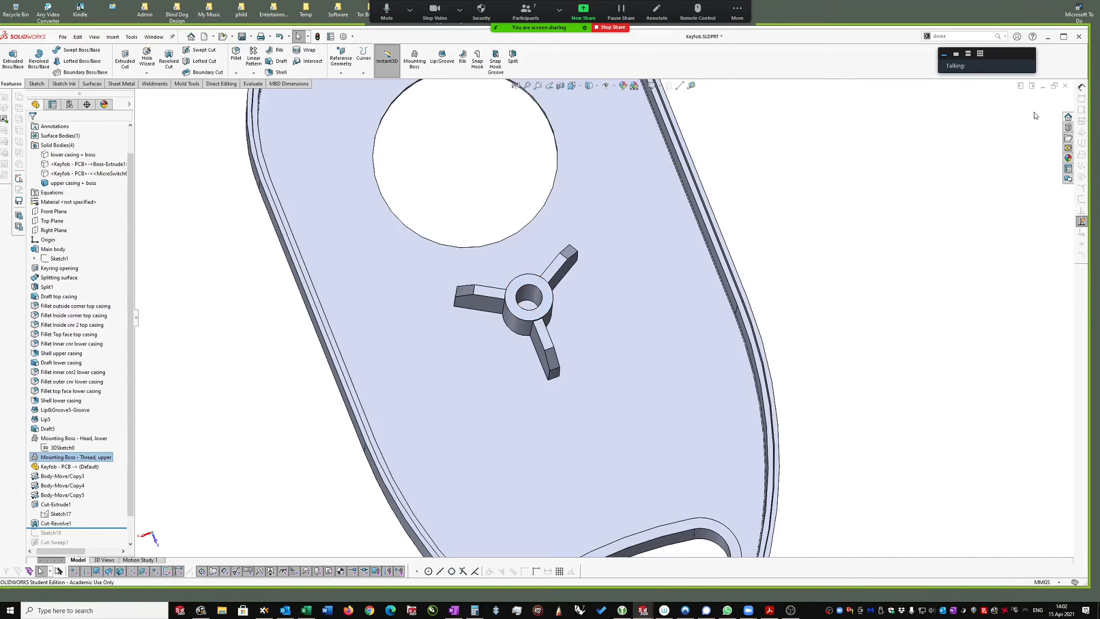
key(f)
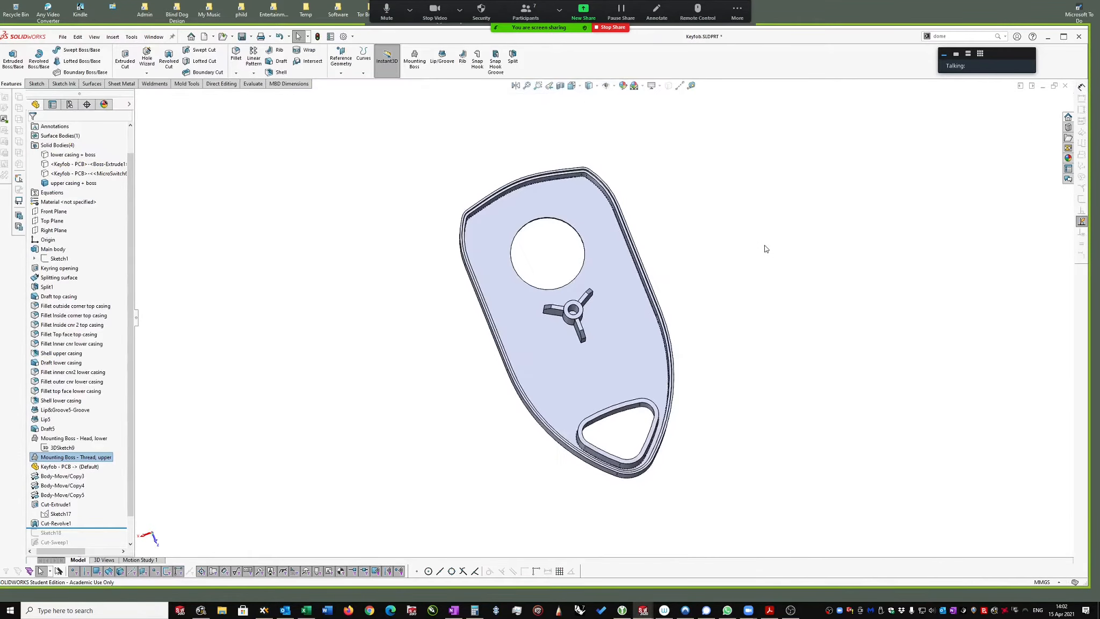
Step: Examine the inside of the isolated upper casing and button in Key Fob - Assembly E, and exit the isolation
key(ctrl+Tab)
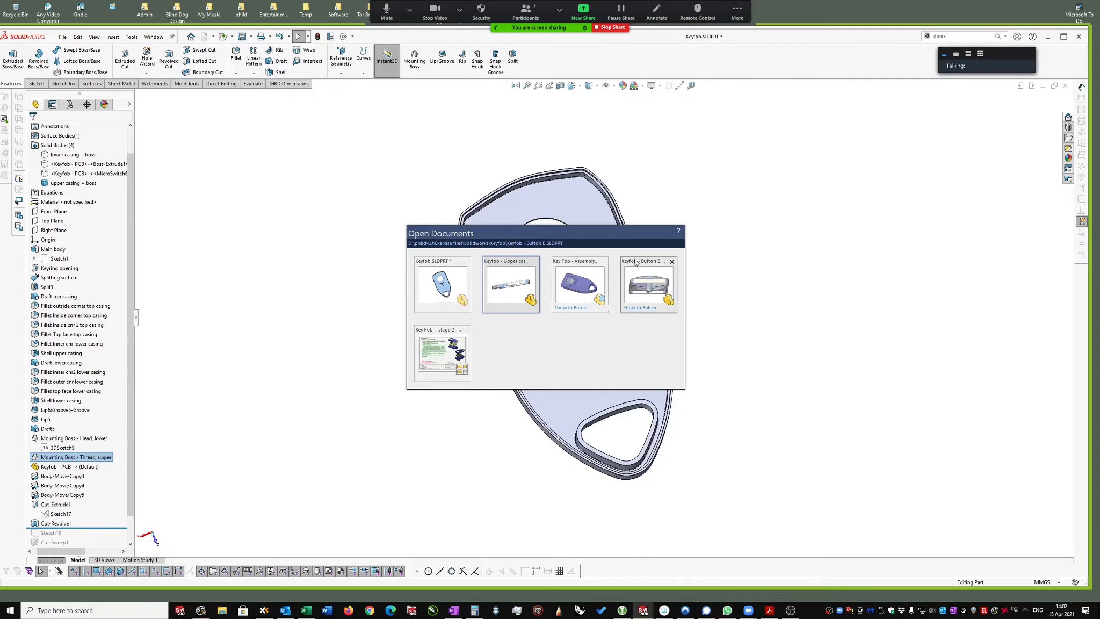
click(588, 288)
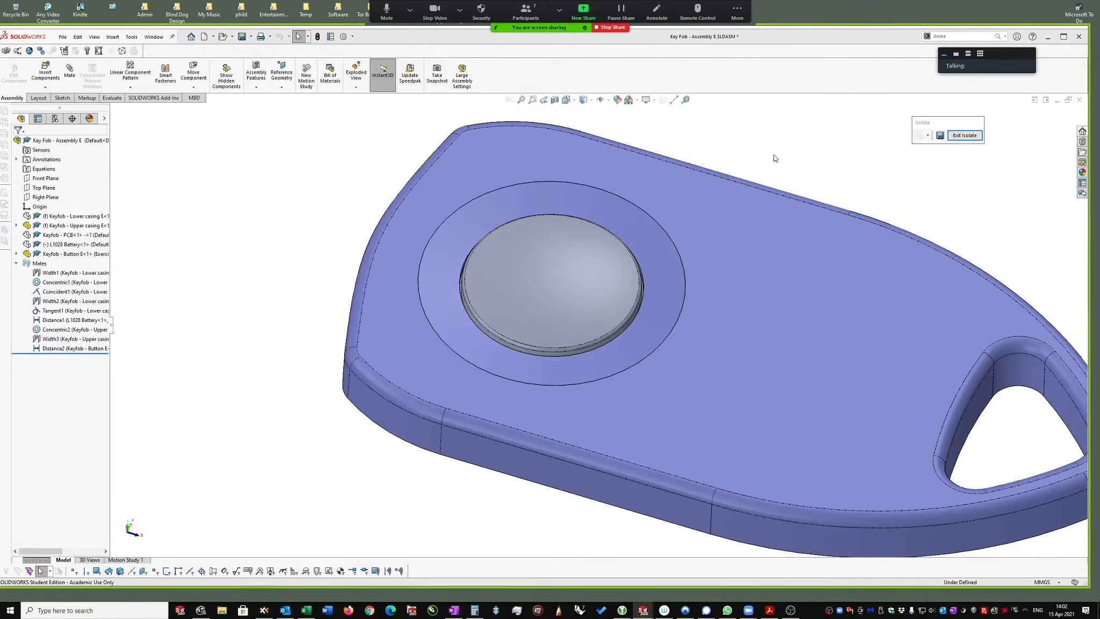
click(772, 156)
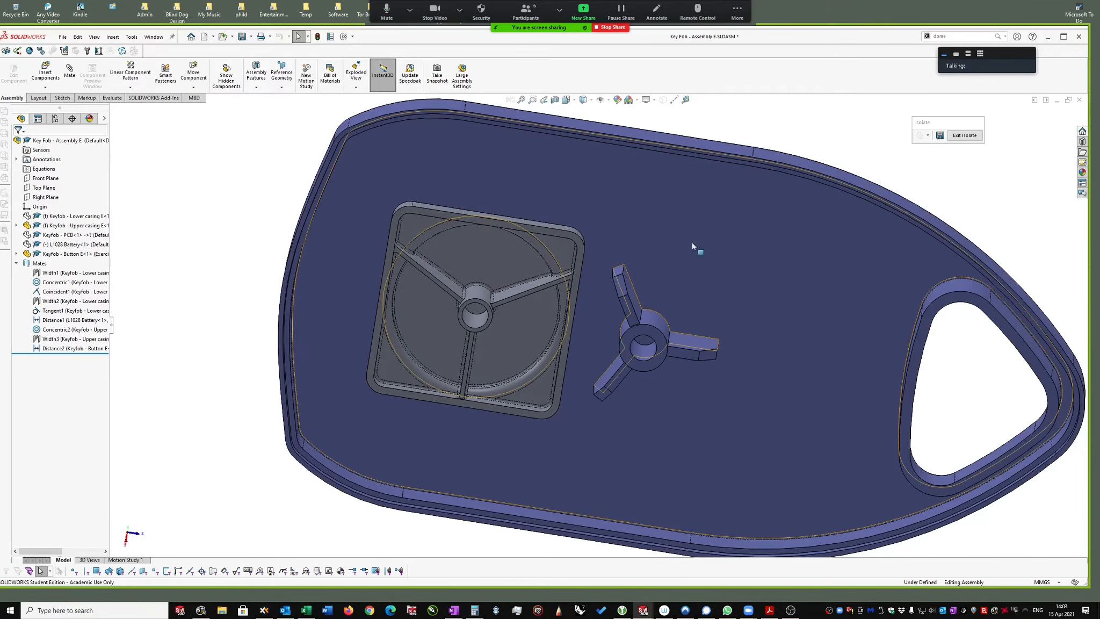
middle_drag(640, 264, 582, 293)
click(595, 305)
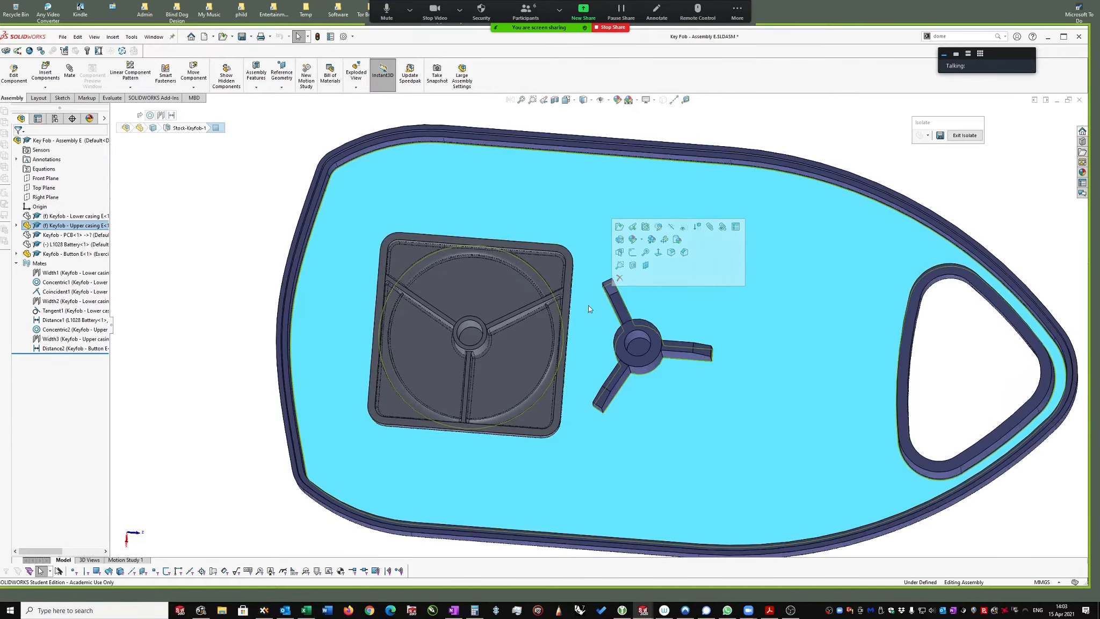
middle_drag(601, 199, 619, 187)
click(621, 140)
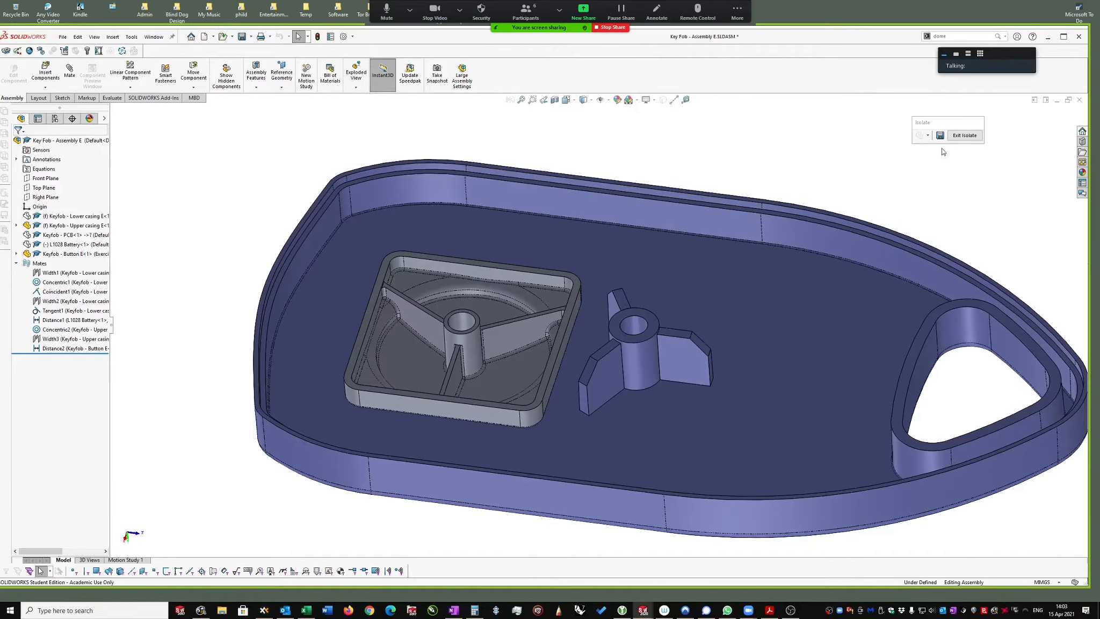
click(960, 138)
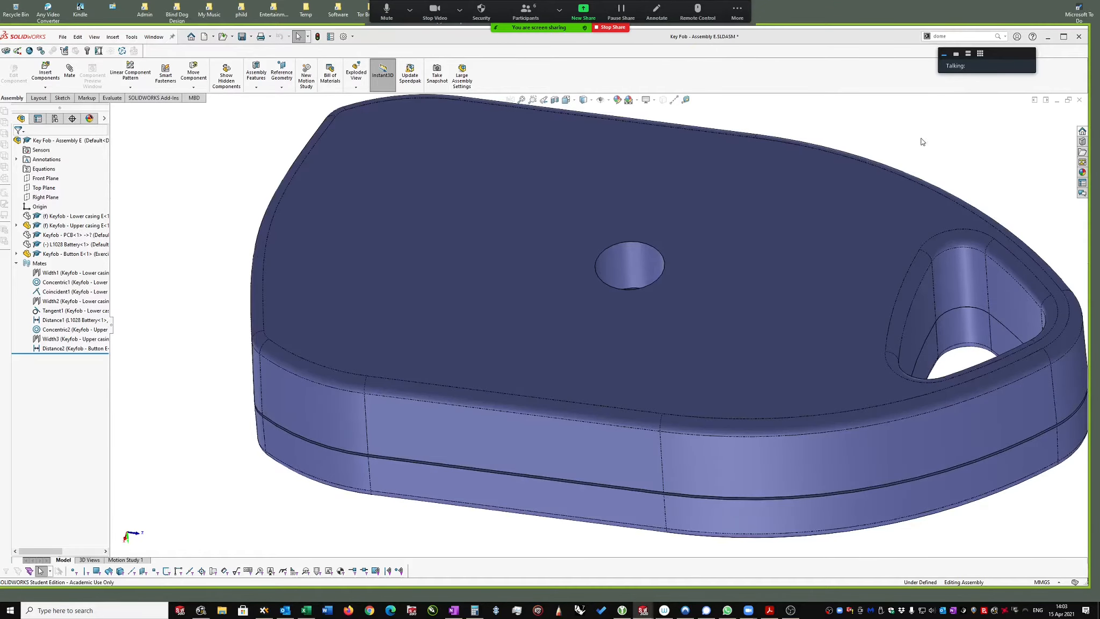
Step: Apply a planar section view to the assembly along the Right Plane at 0 mm offset to expose the button and mounting boss
click(544, 100)
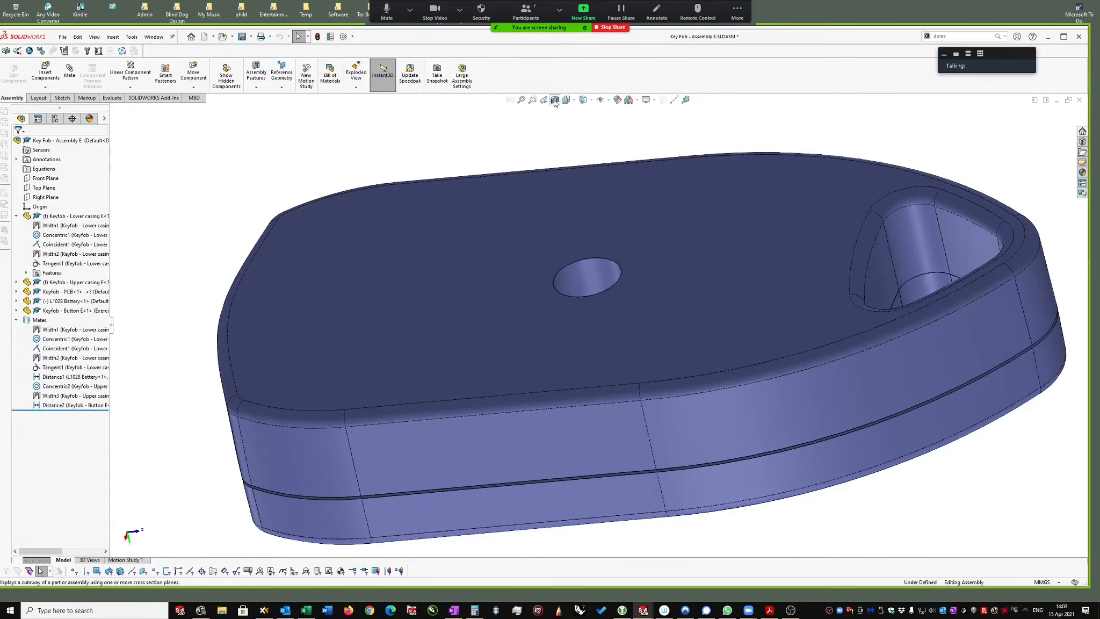
click(555, 101)
middle_drag(125, 264, 149, 200)
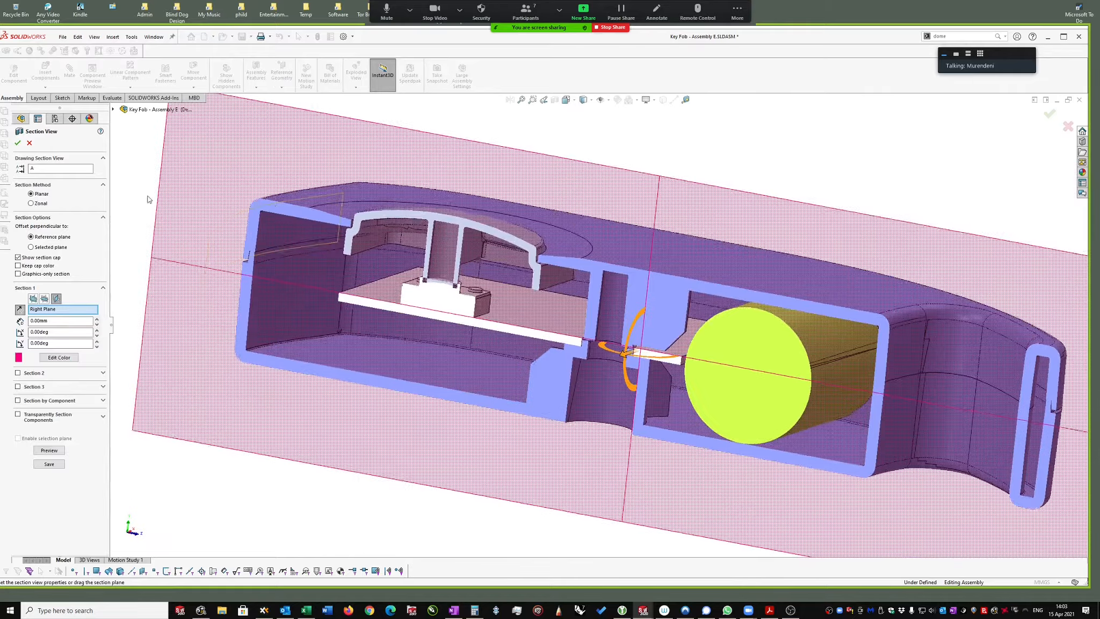
click(20, 143)
middle_drag(569, 279, 561, 399)
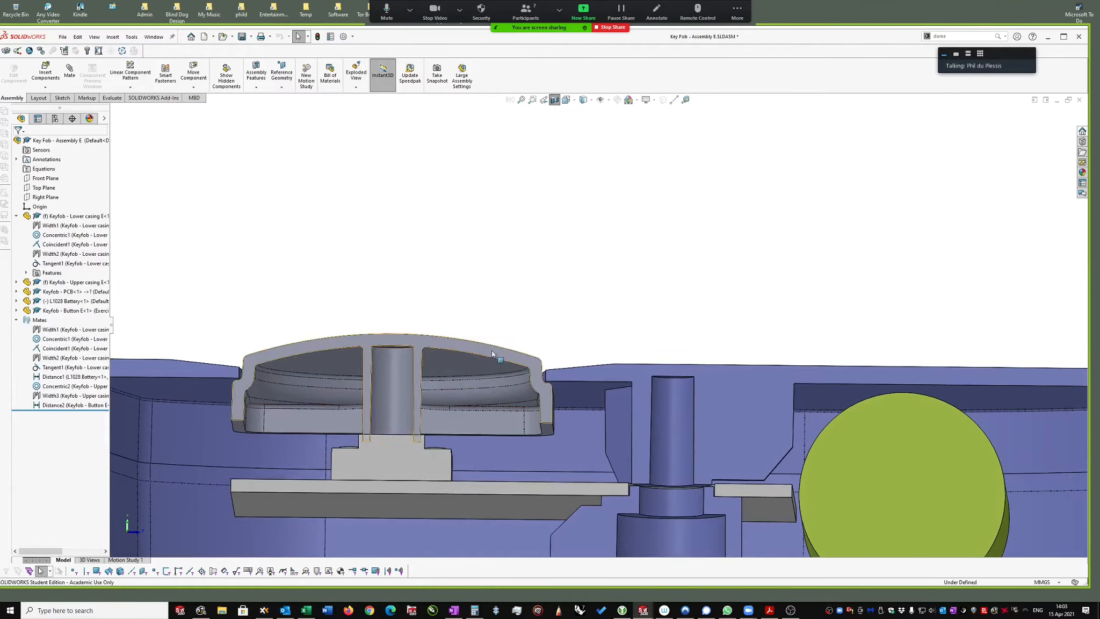
Step: Examine the sectioned button, its central post and its seating on the PCB switch from several angles
middle_drag(497, 372, 526, 372)
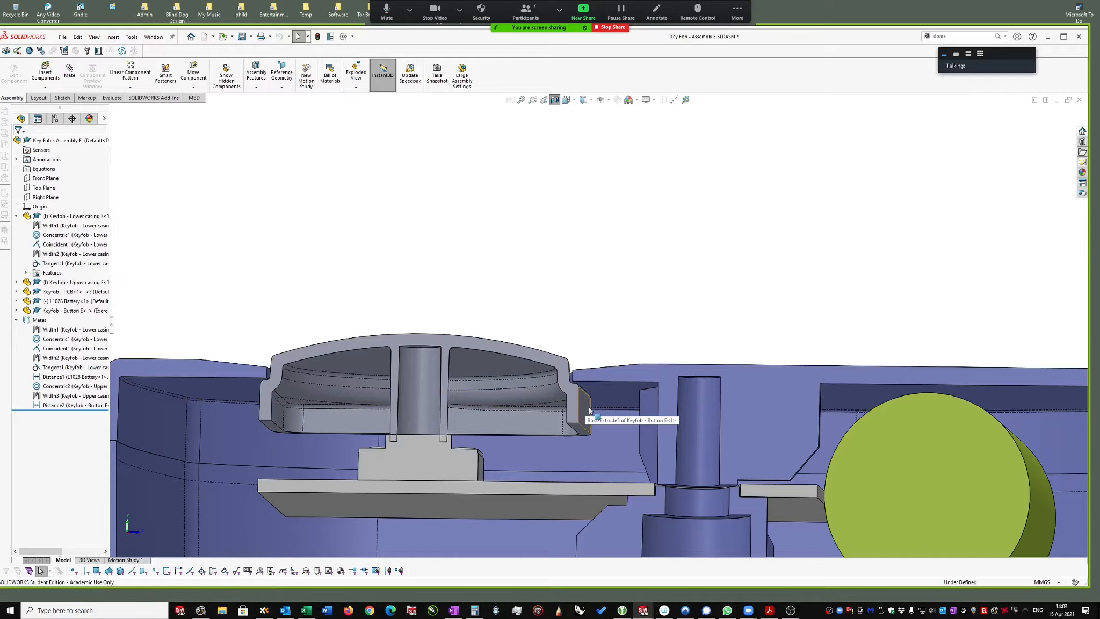
middle_drag(589, 411, 548, 292)
scroll(547, 293, down, 2)
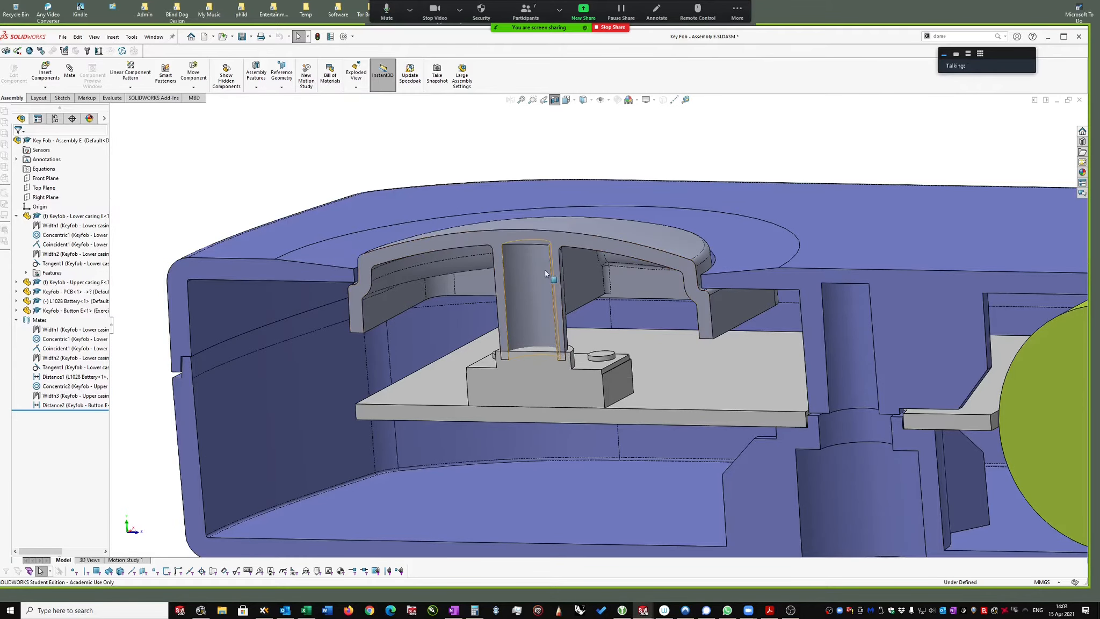
right_click(530, 313)
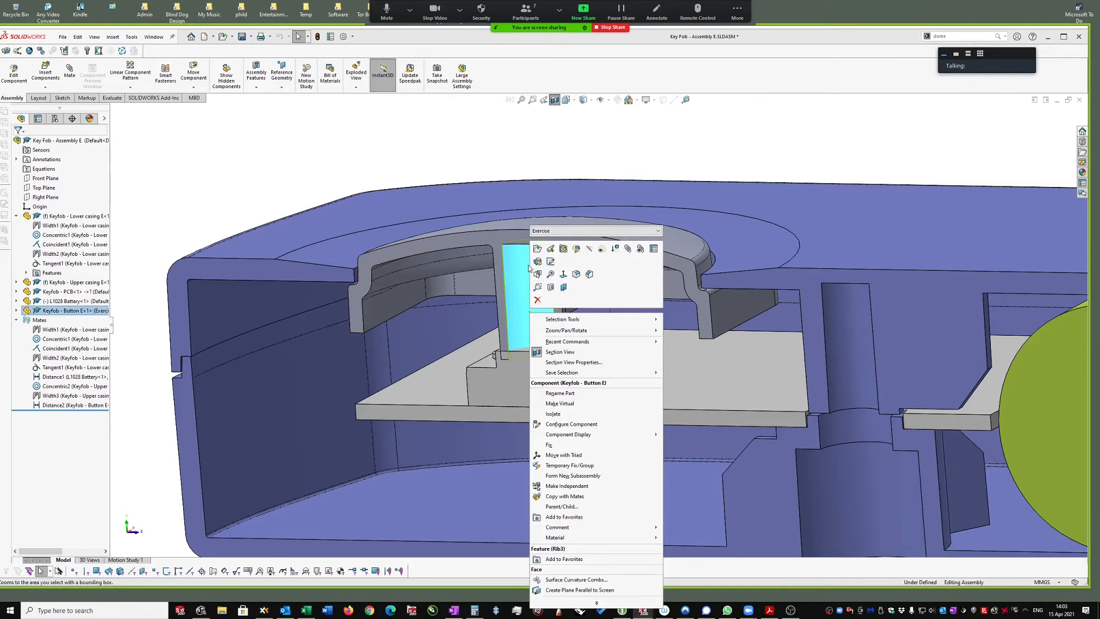
click(559, 141)
middle_drag(751, 288, 735, 315)
middle_drag(668, 322, 633, 173)
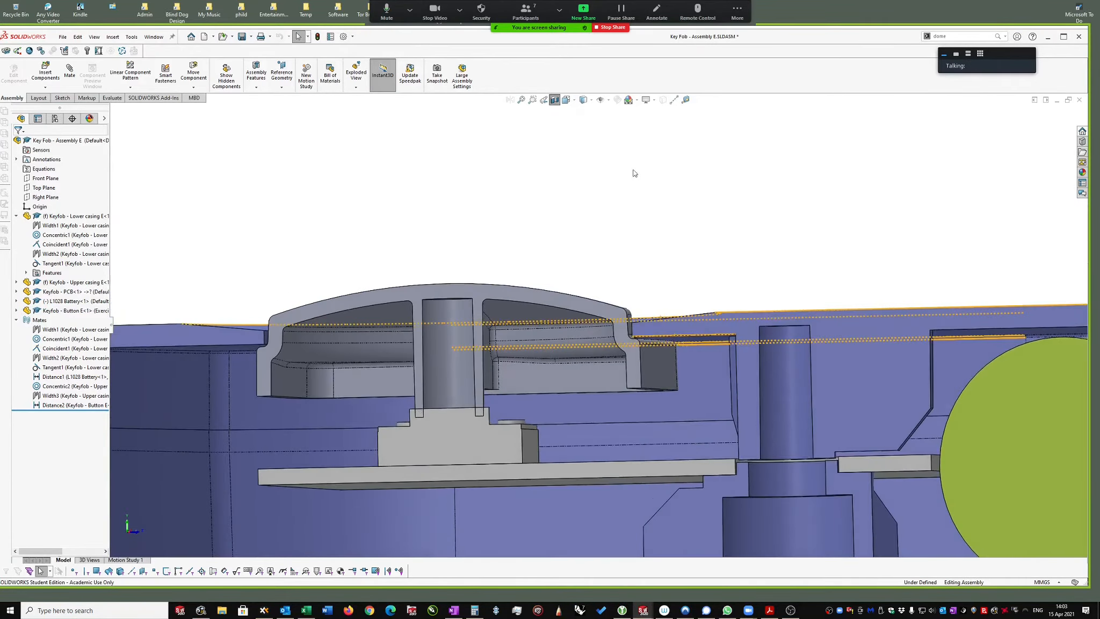
Step: Measure the distance between the upper casing's inner face and the bottom face of the button's flange
click(687, 100)
middle_drag(685, 311, 704, 386)
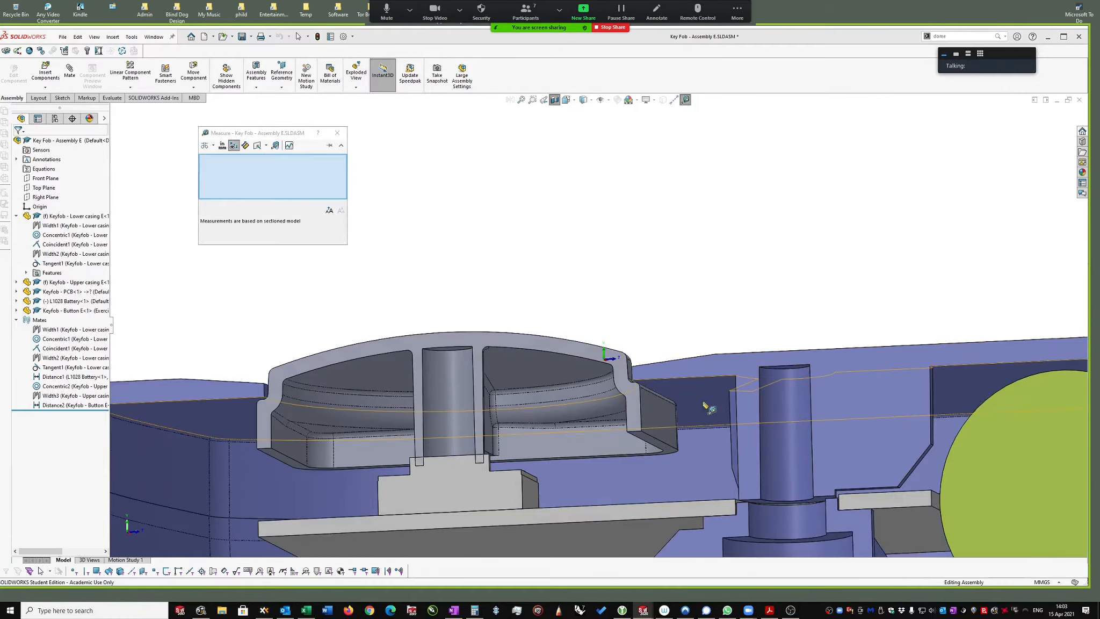
click(705, 393)
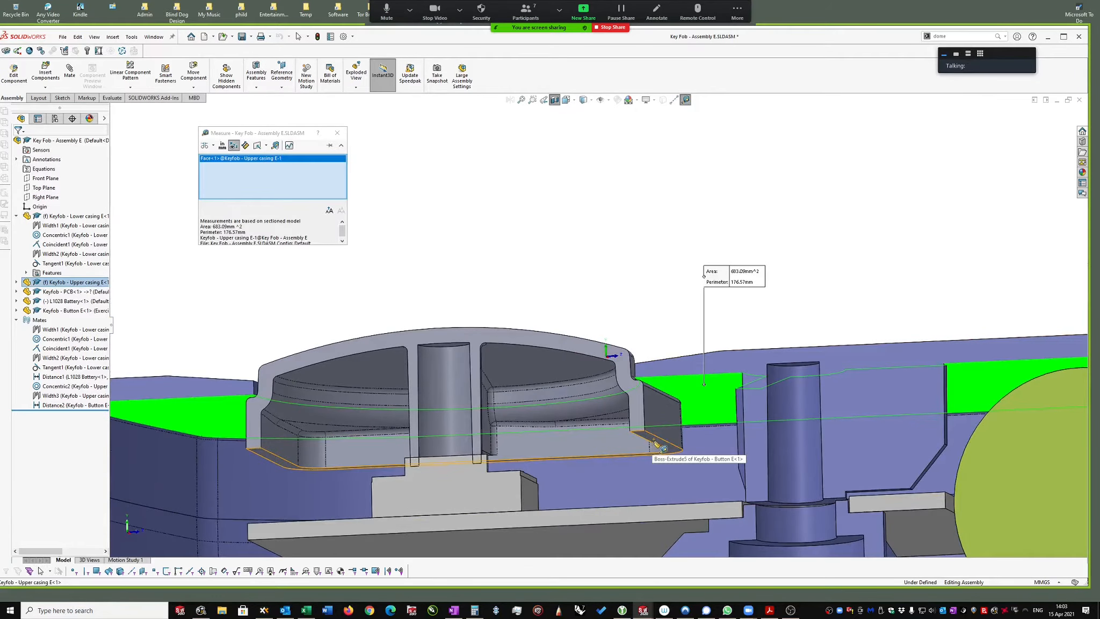
click(656, 445)
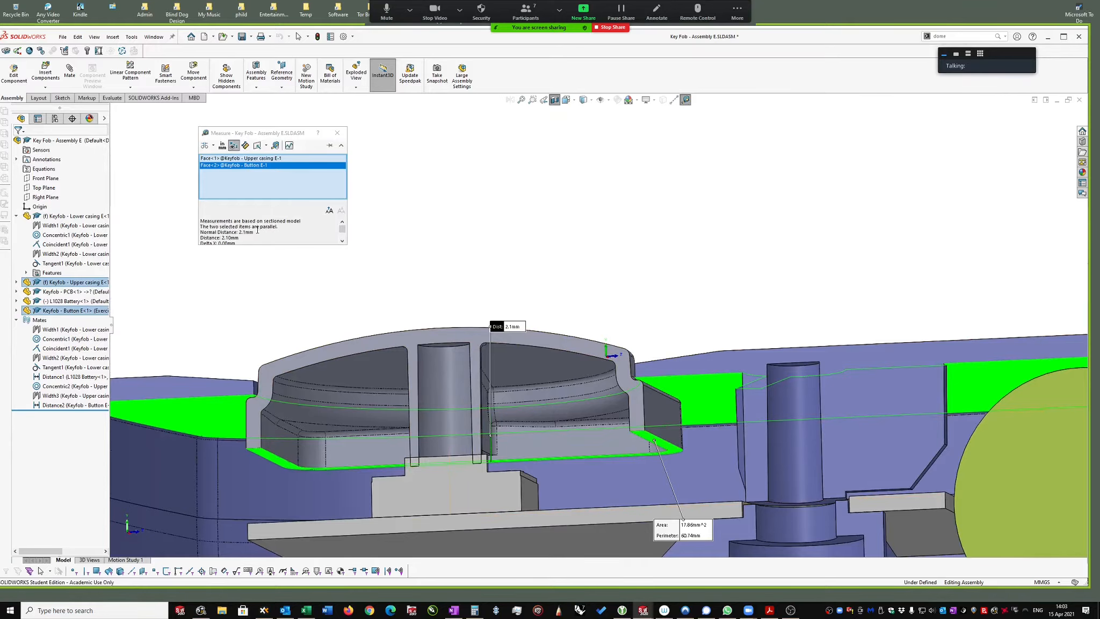
middle_drag(515, 311, 531, 362)
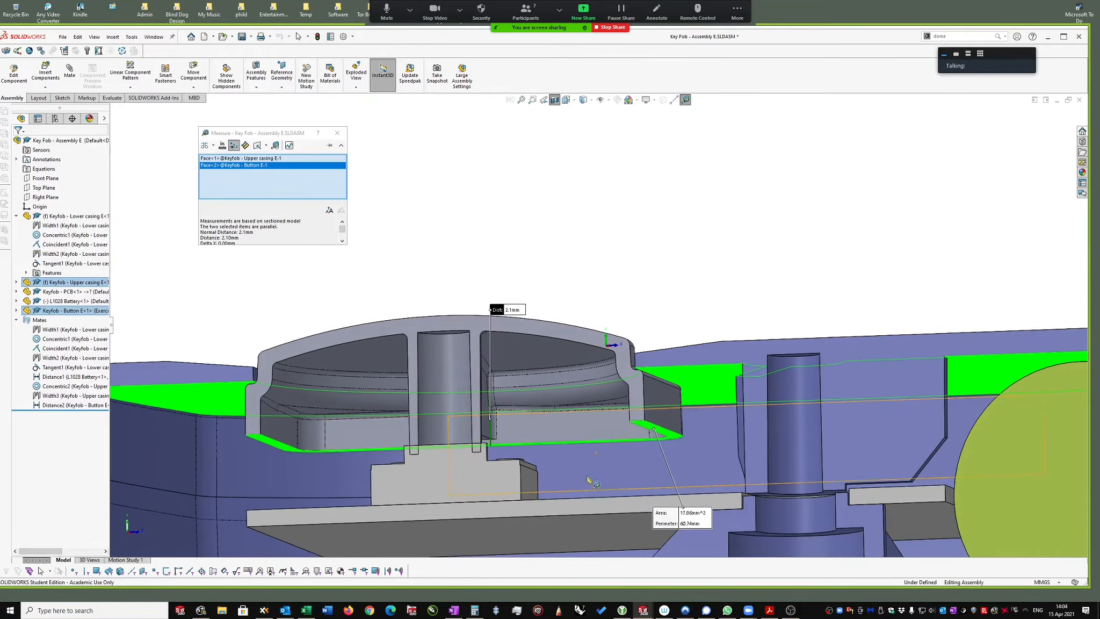
middle_drag(592, 481, 680, 420)
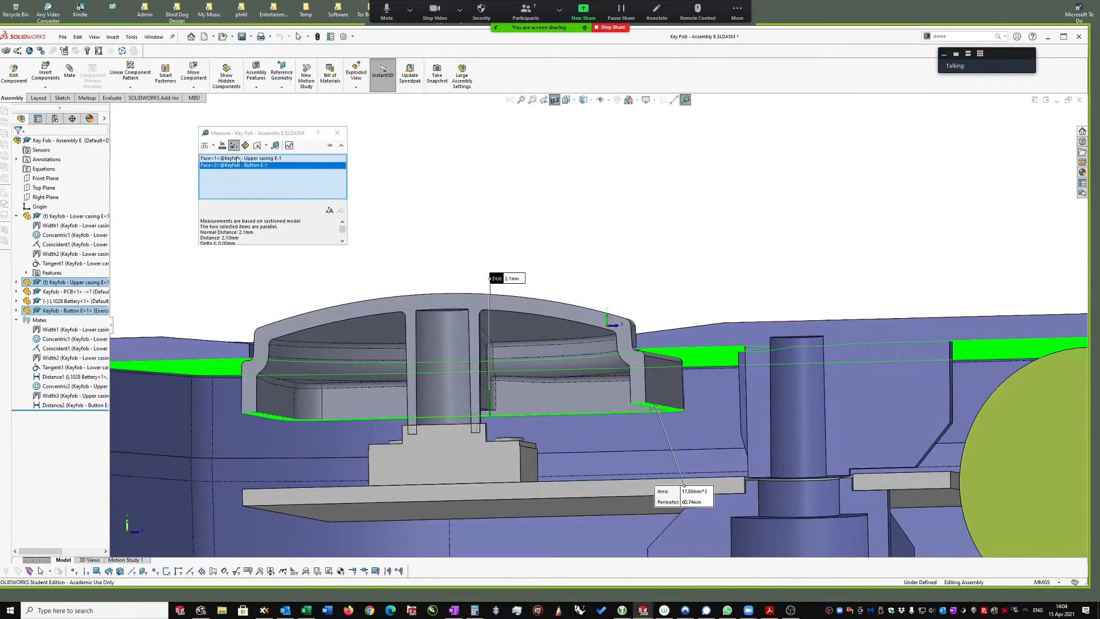
Step: Replace the button face in the measurement with the PCB switch's top face, measure its distance to the upper casing, and close the tool
key(Delete)
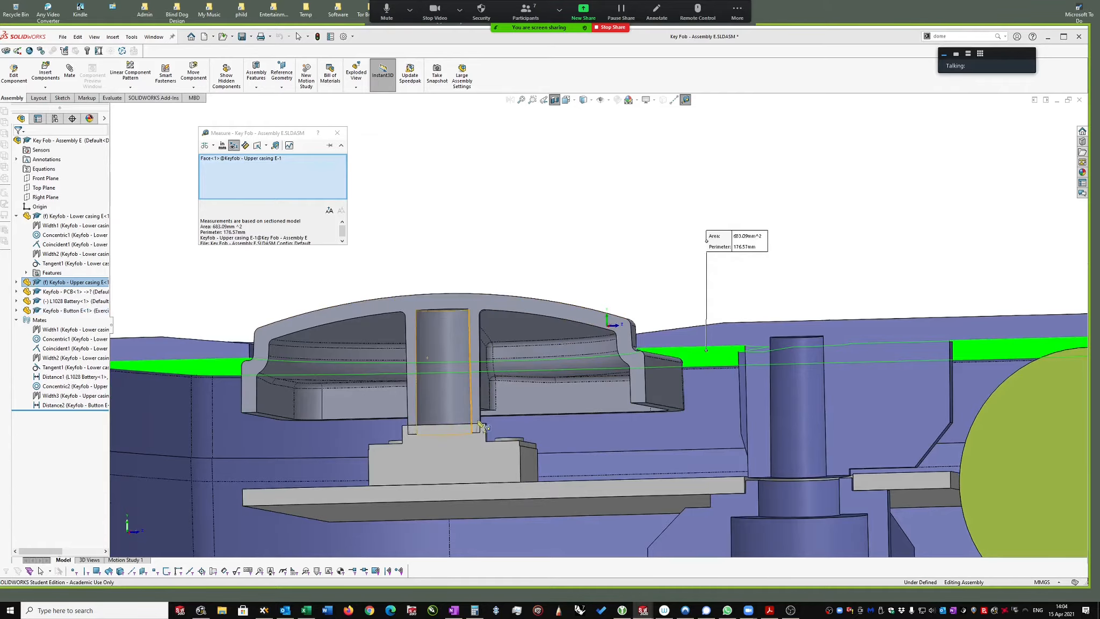
middle_drag(463, 409, 491, 461)
click(503, 365)
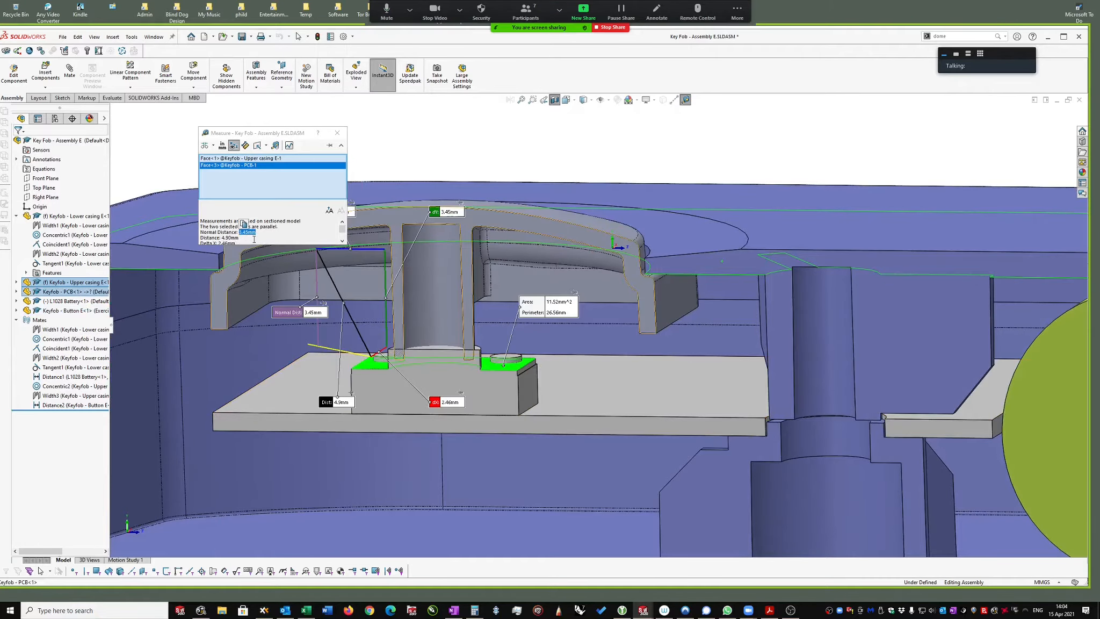
click(339, 136)
scroll(618, 166, up, 4)
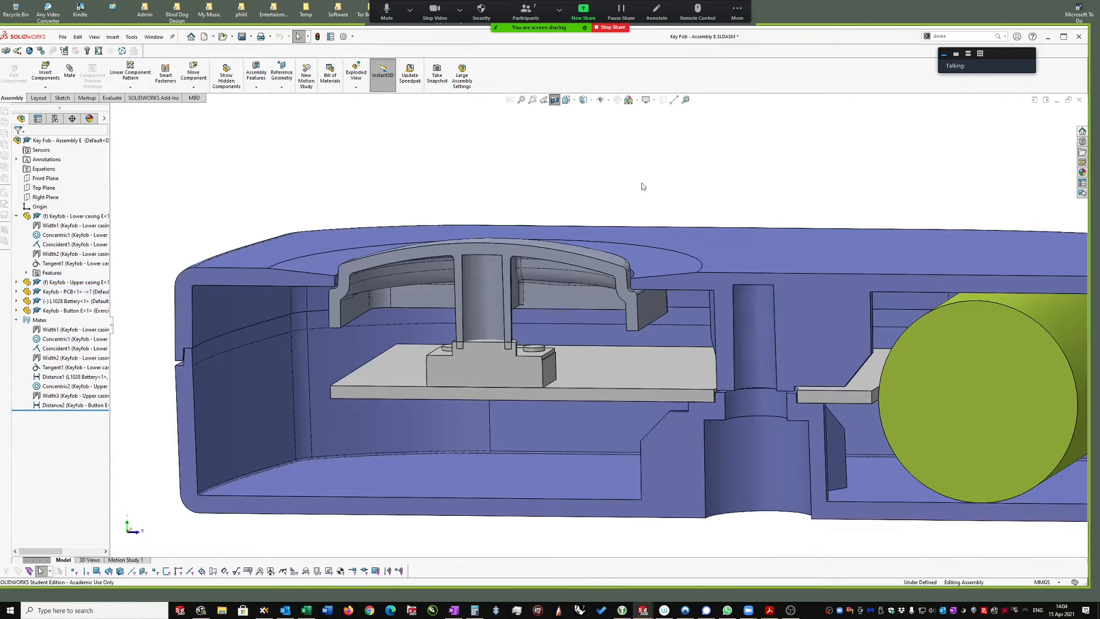
Step: Switch to the Keyfob - Upper casing E part and examine its inner face, button opening, lip and reference plane
key(ctrl+Tab)
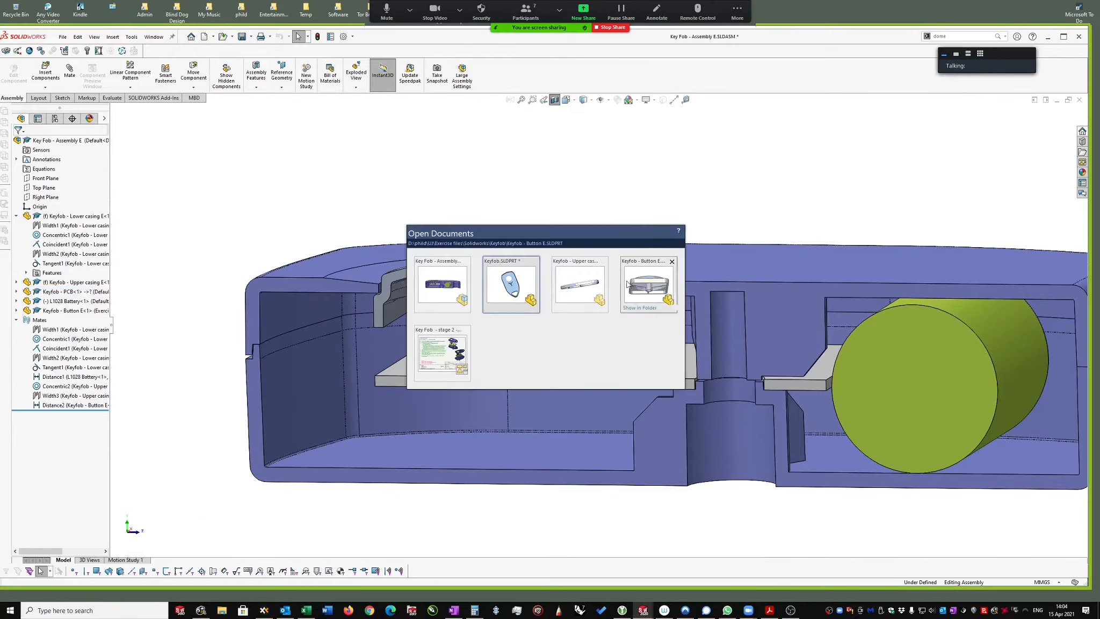
click(577, 289)
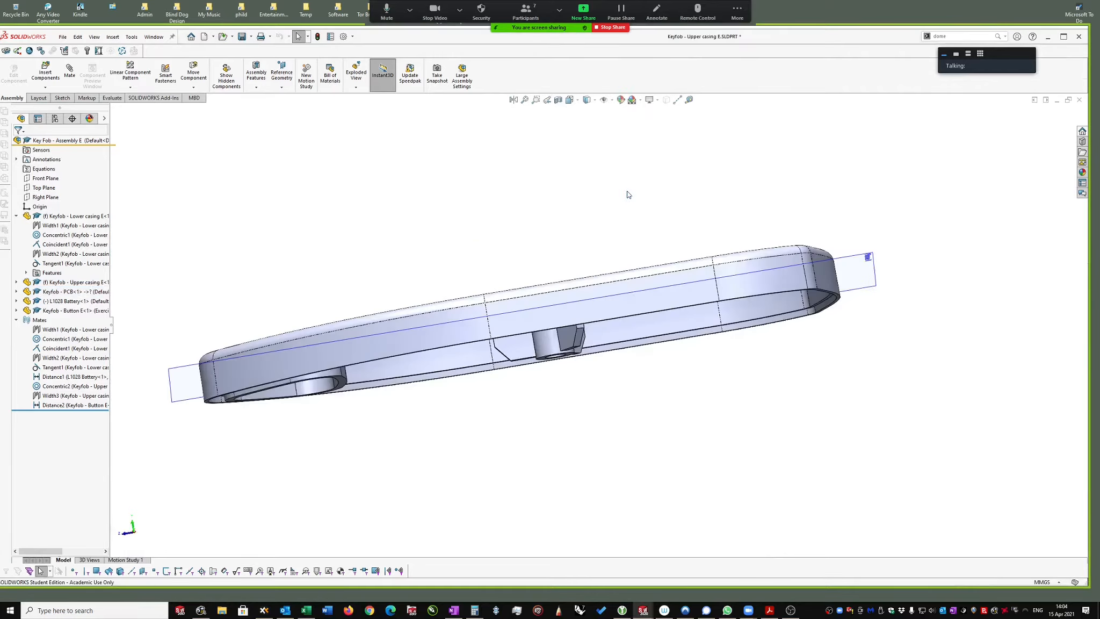
middle_drag(629, 194, 618, 201)
middle_drag(689, 291, 678, 250)
click(678, 249)
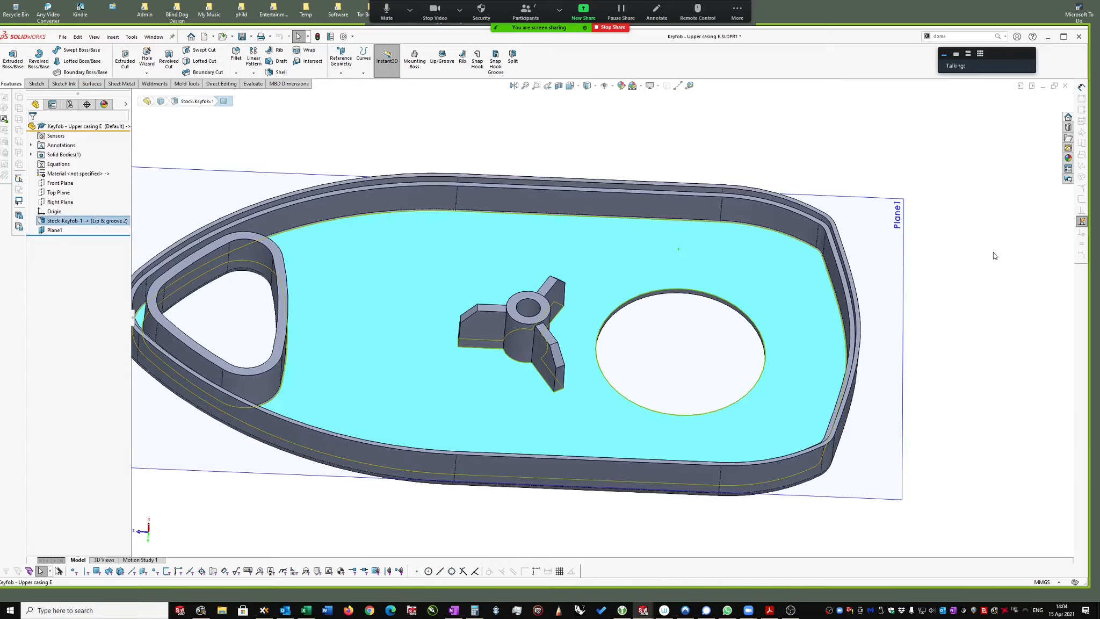
click(994, 253)
middle_drag(926, 209, 940, 291)
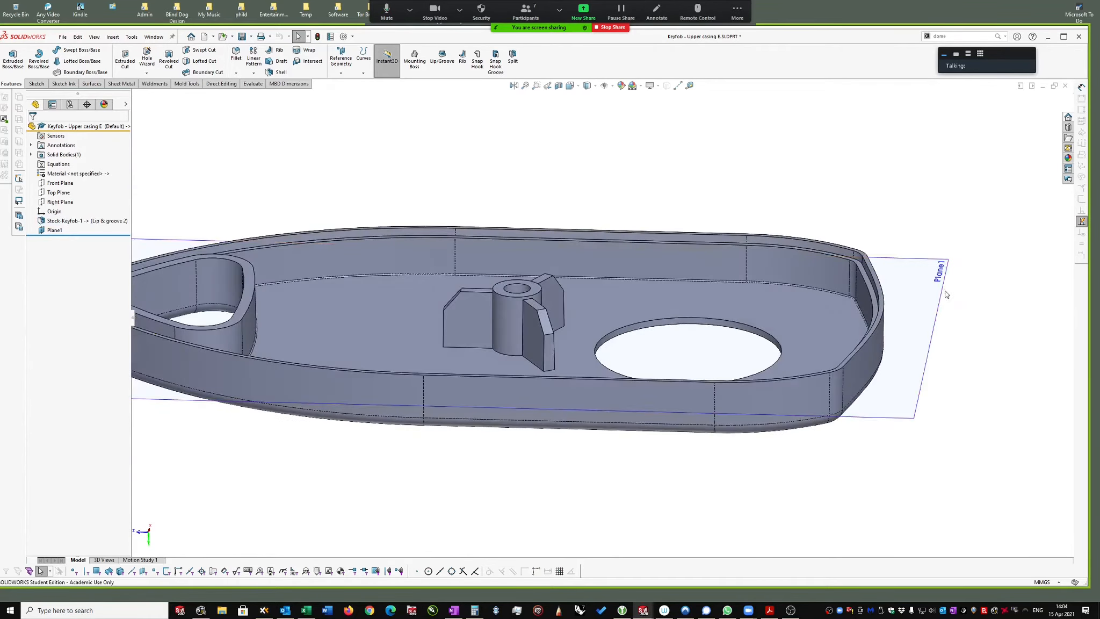
click(915, 261)
middle_drag(914, 258, 863, 206)
key(Escape)
click(724, 173)
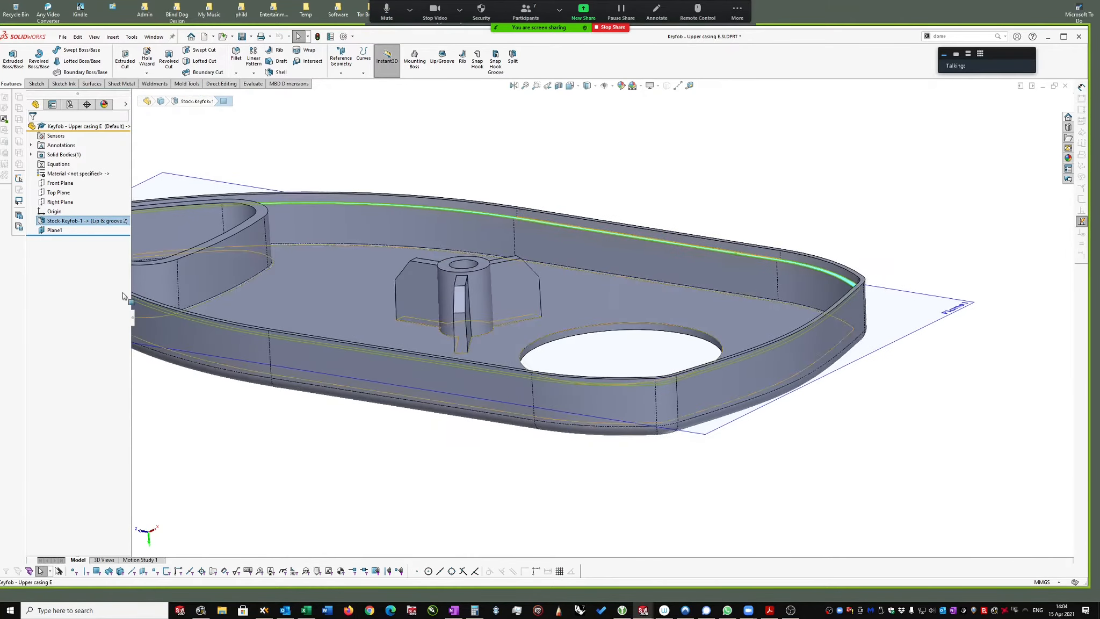
Step: Open the definition of Plane1, examine its reference face and flipped offset, and accept it
click(52, 231)
scroll(966, 289, down, 3)
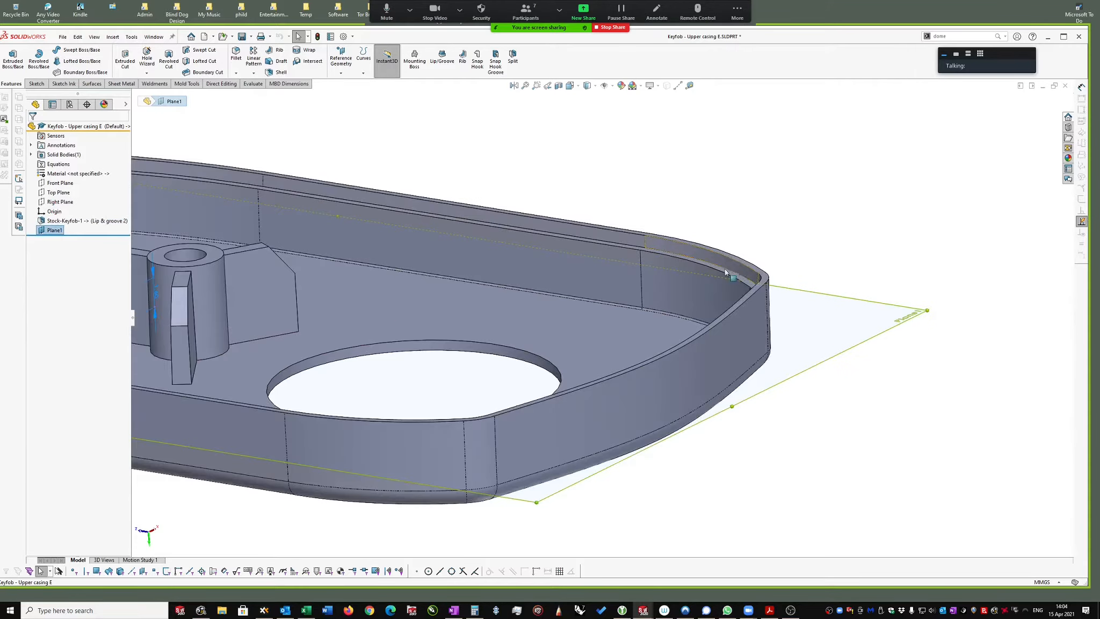
right_click(55, 232)
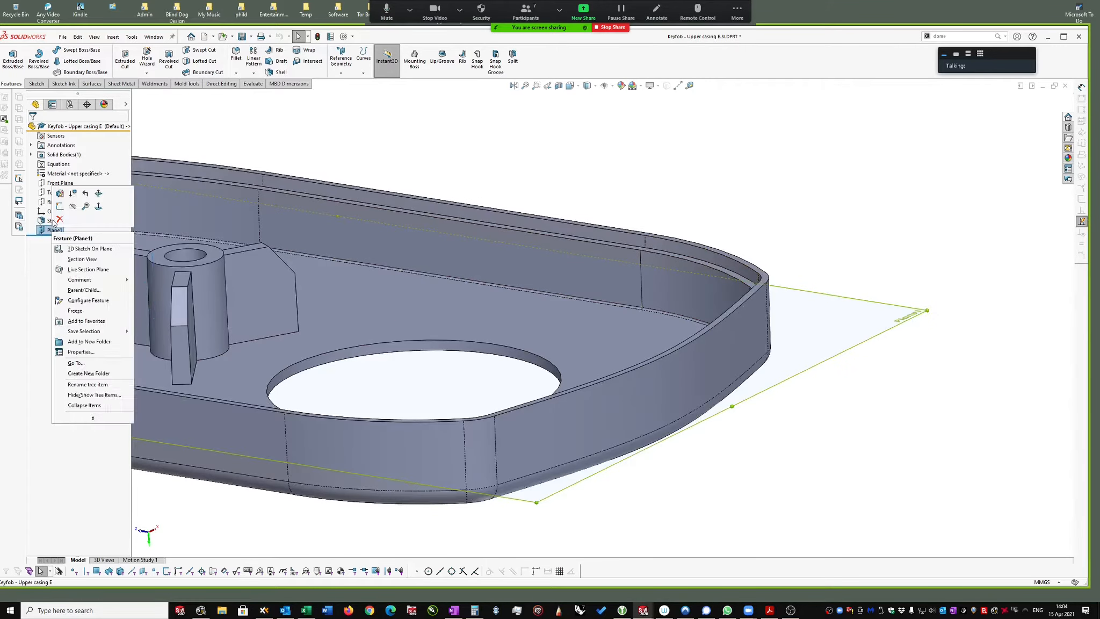
click(60, 194)
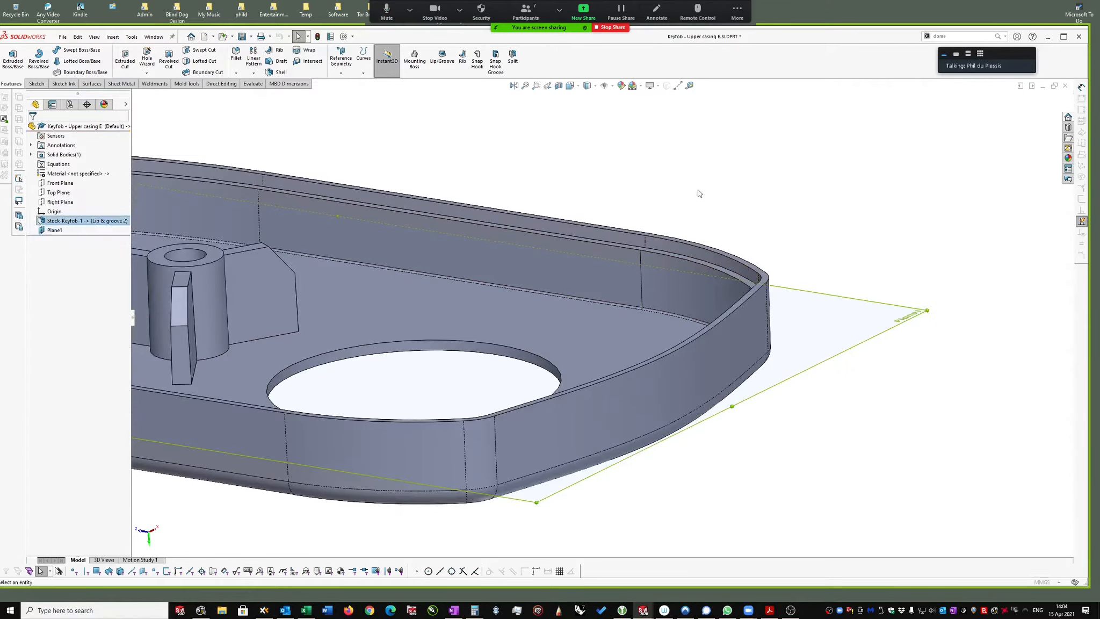
scroll(735, 258, down, 1)
scroll(730, 282, down, 2)
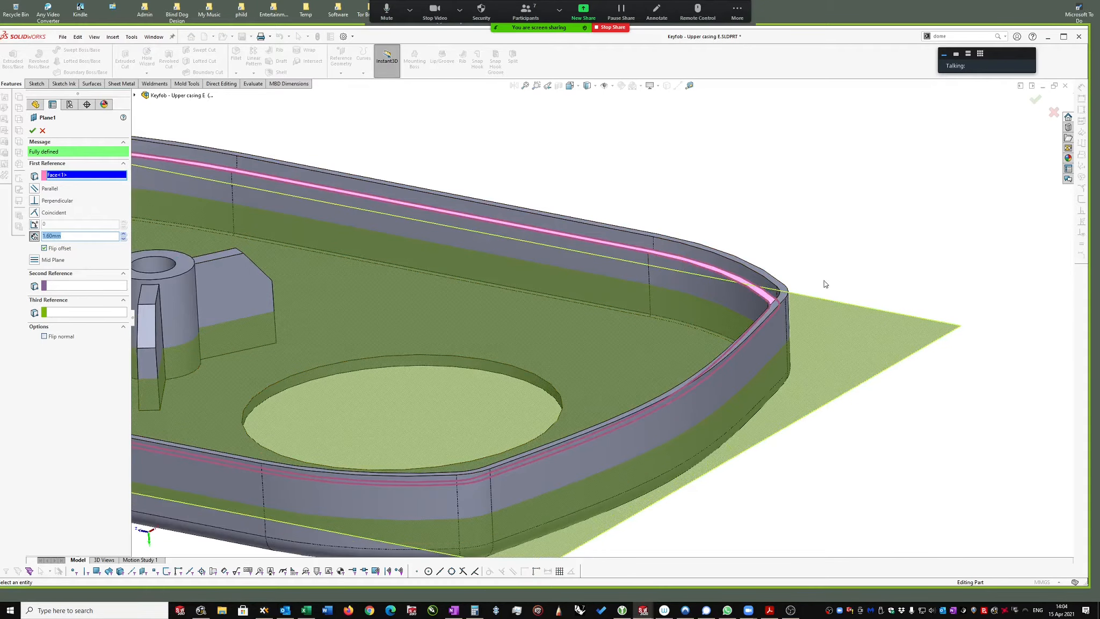
scroll(779, 286, left, 1)
scroll(845, 295, left, 1)
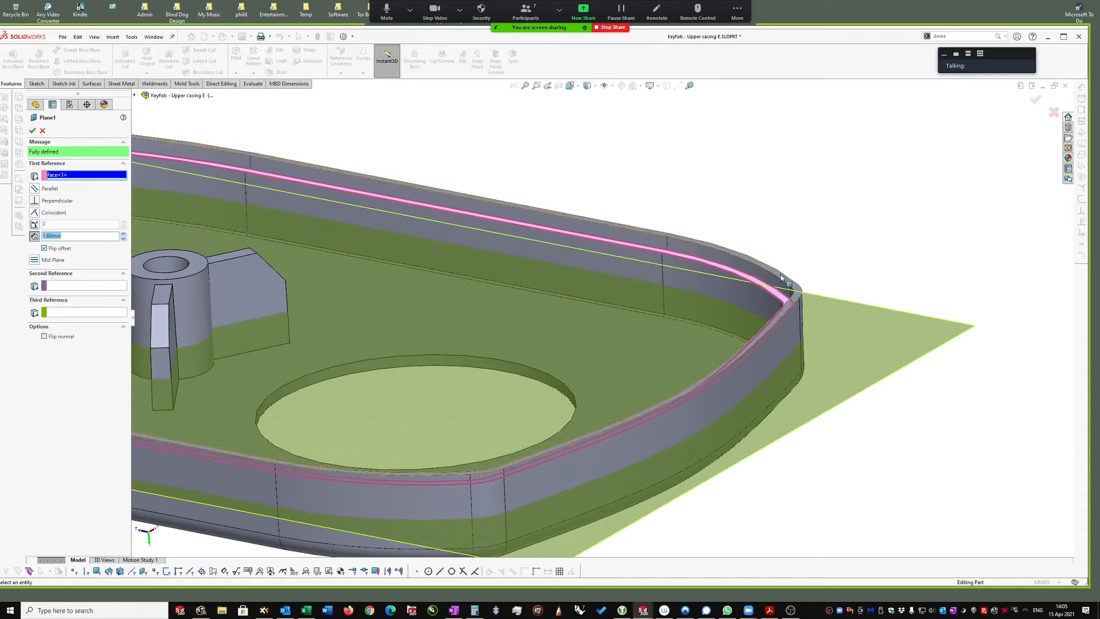
click(33, 131)
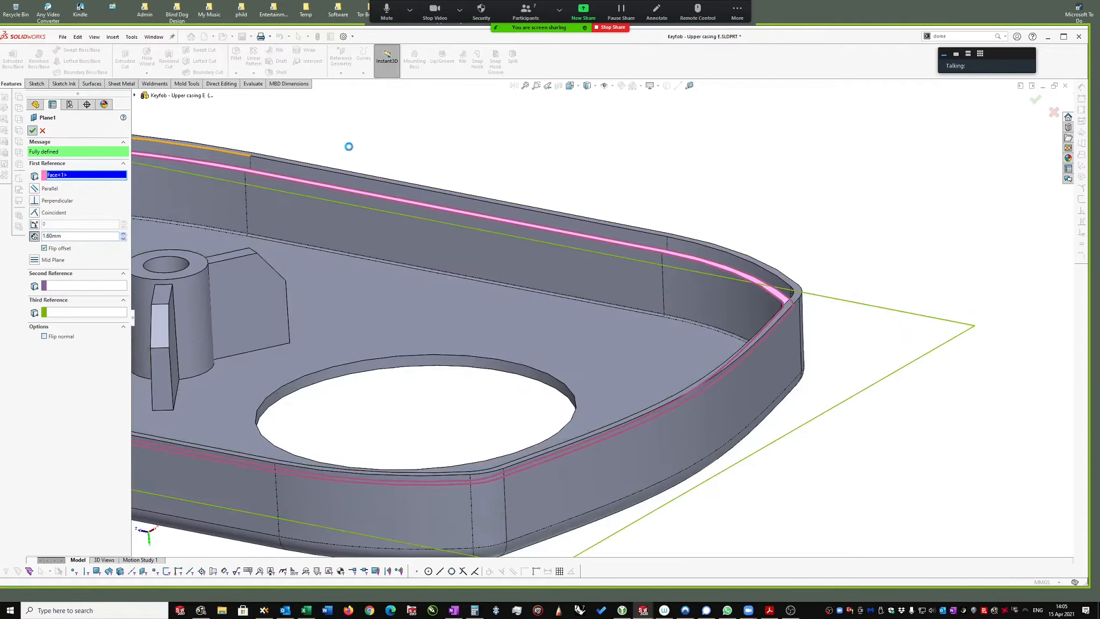
Step: Start a sketch on Plane1 and draw a centre rectangle about 17 mm wide and 19 mm high around the round button opening
click(867, 307)
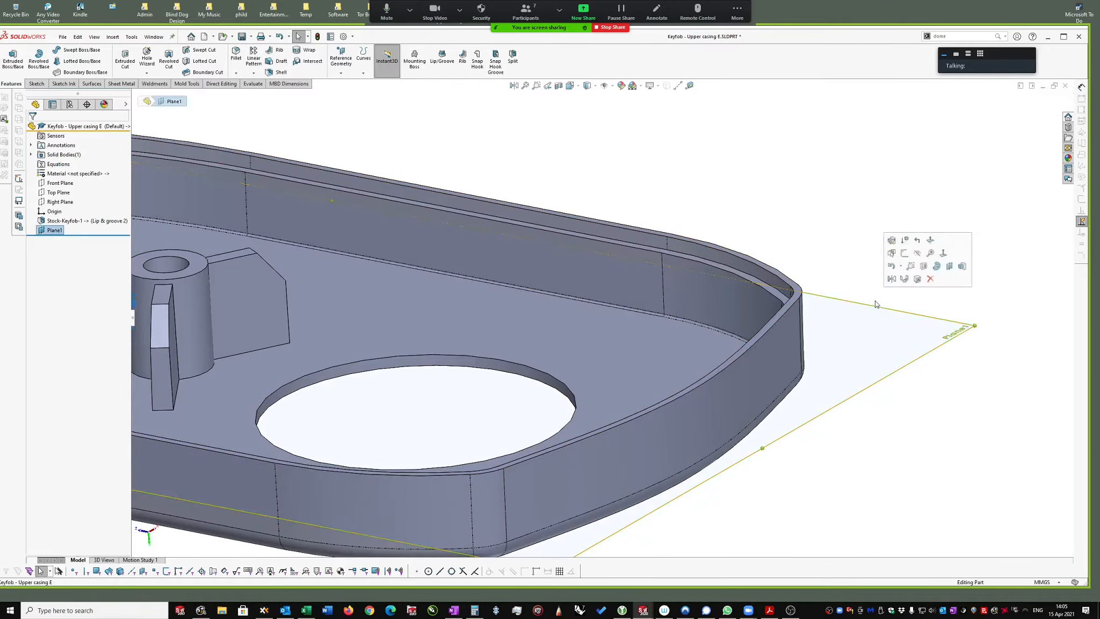
click(905, 253)
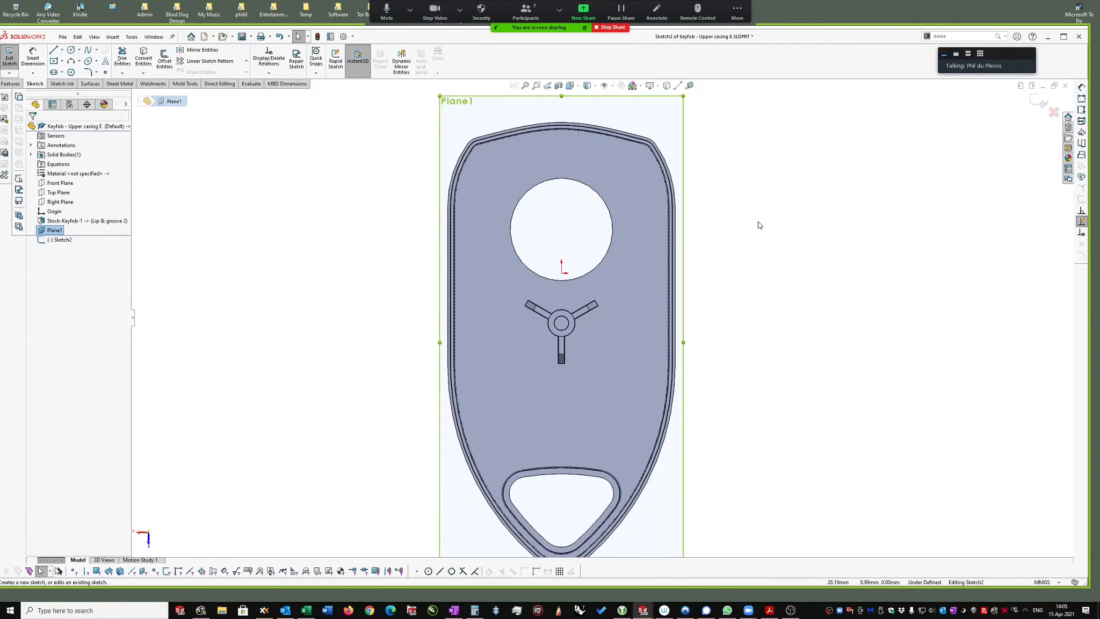
scroll(752, 196, down, 1)
right_drag(729, 200, 768, 212)
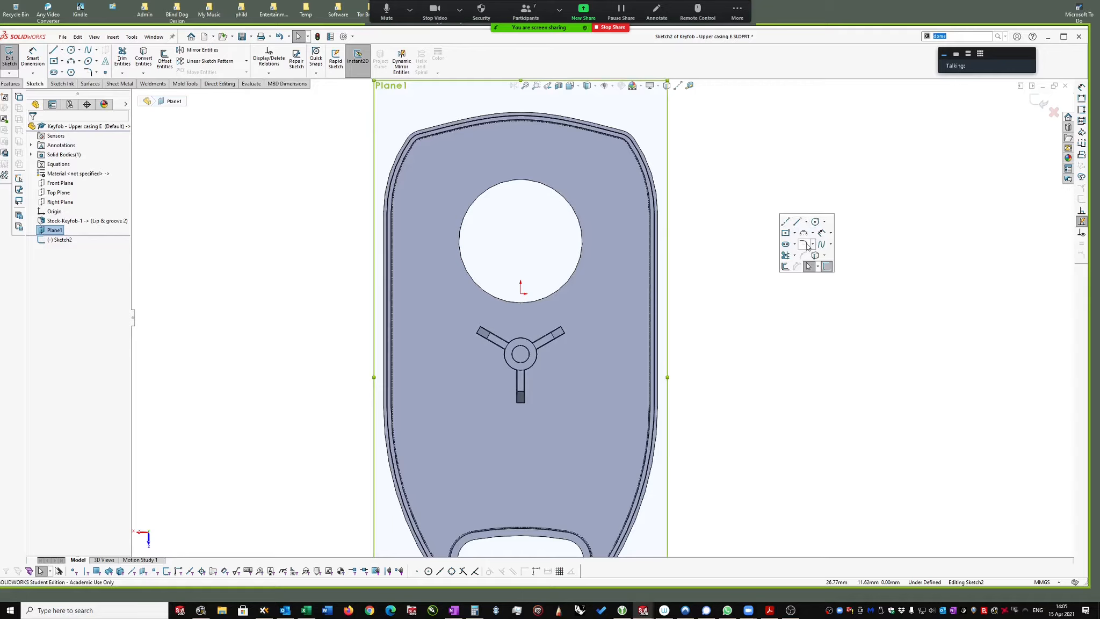
click(785, 234)
scroll(540, 235, down, 2)
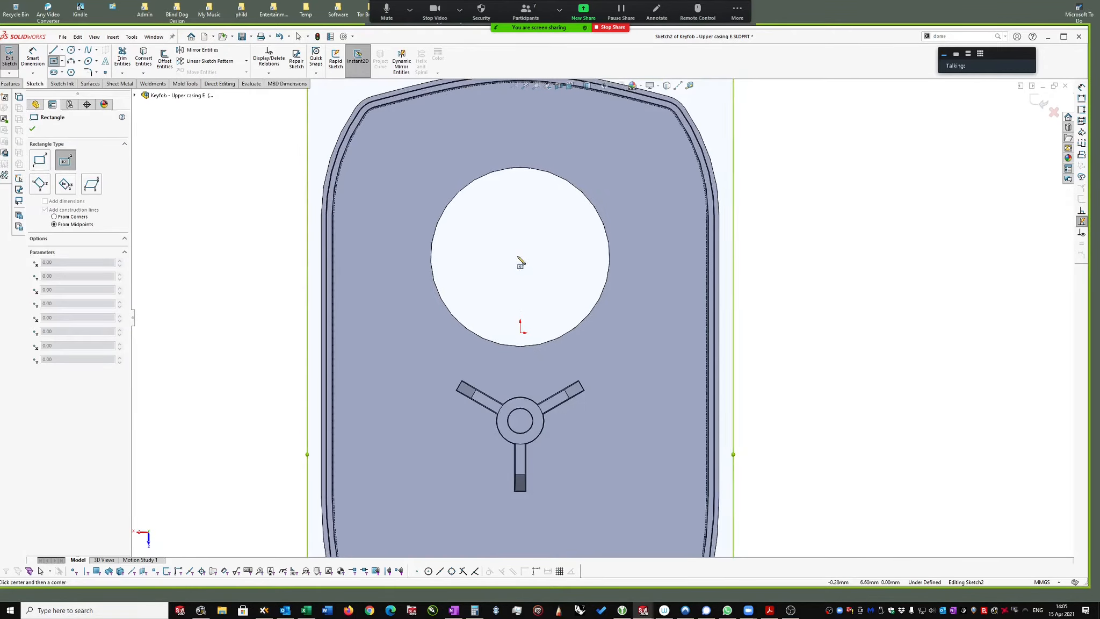
click(519, 259)
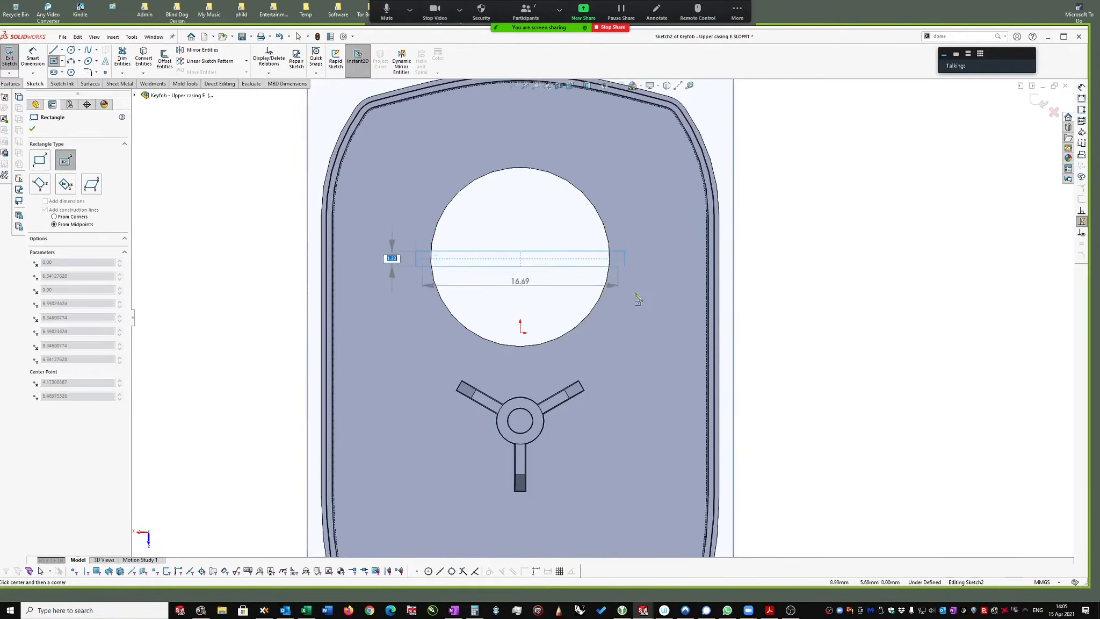
click(622, 371)
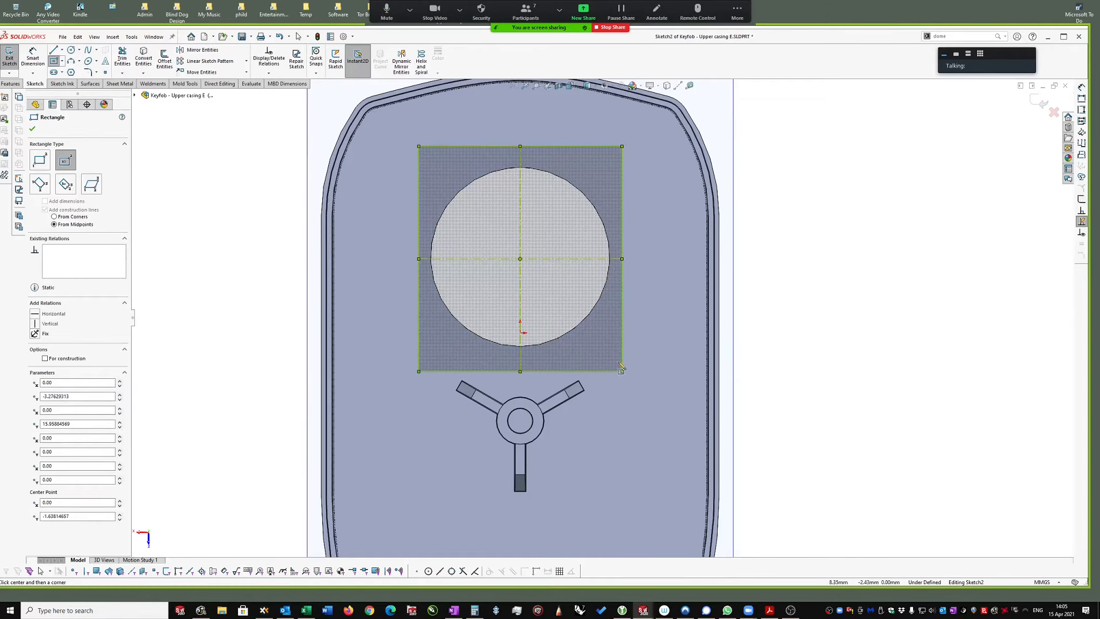
Step: Dimension the rectangle's height between its two horizontal edges at 17 mm
key(Escape)
right_drag(835, 289, 848, 171)
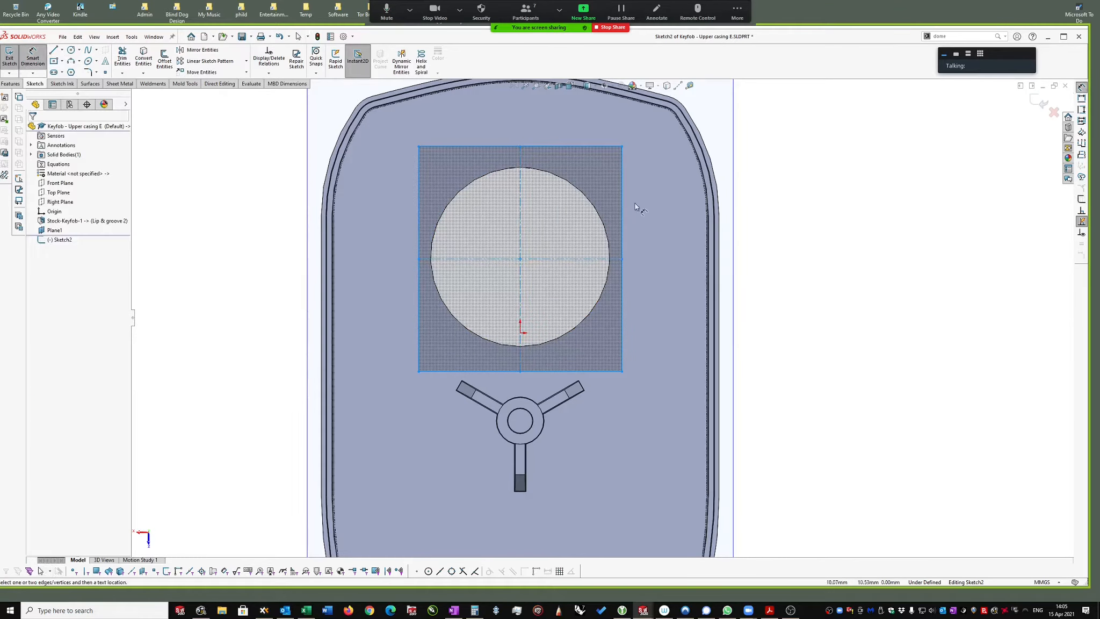
click(618, 371)
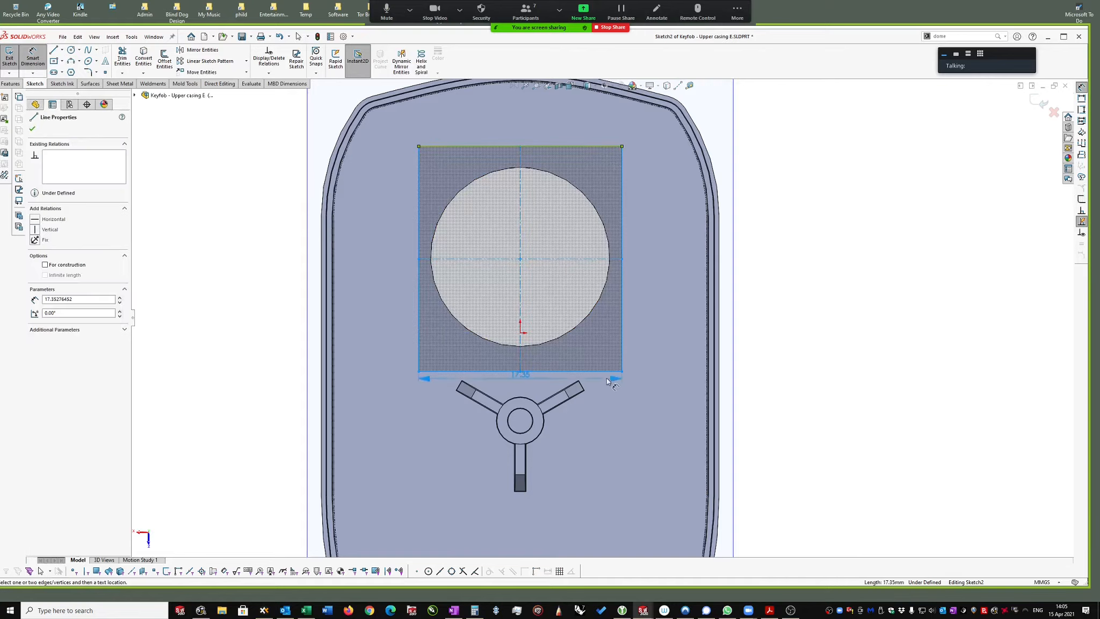
click(591, 146)
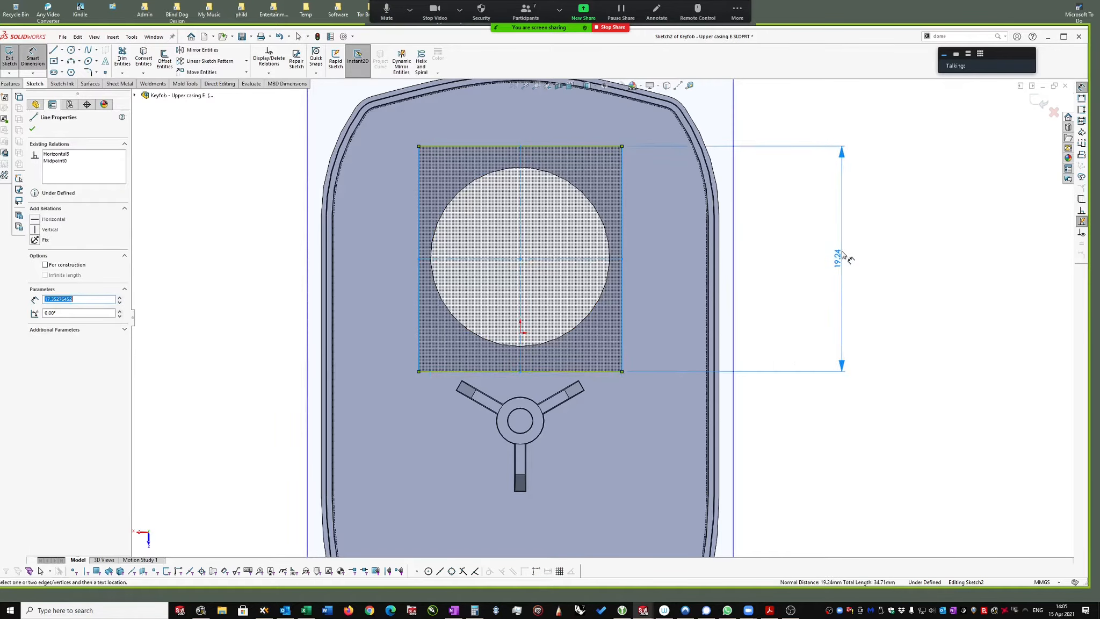
click(817, 266)
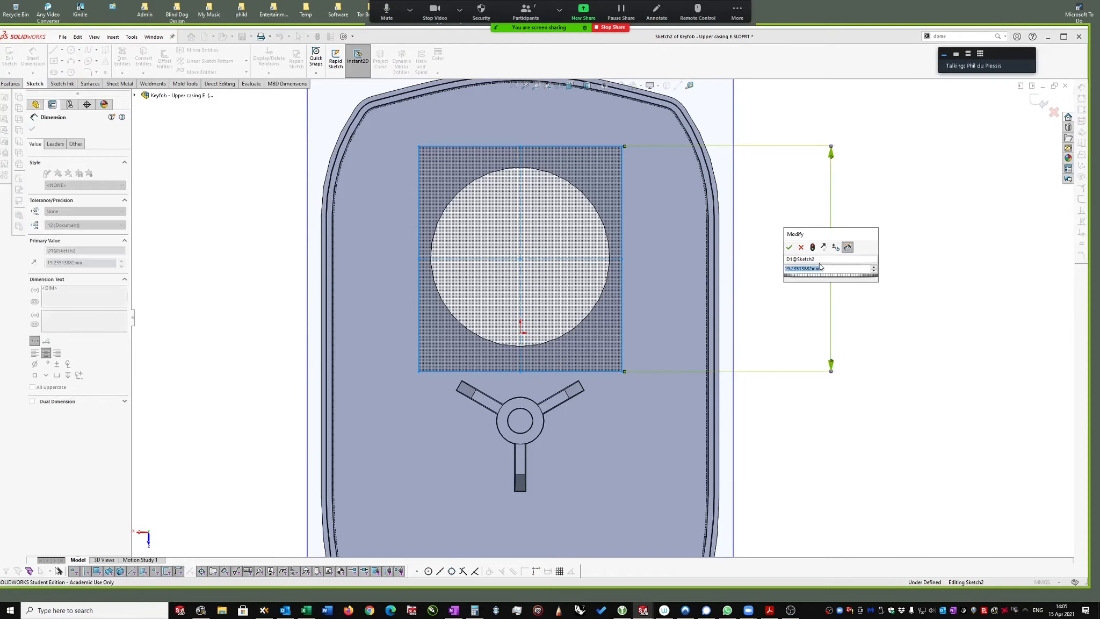
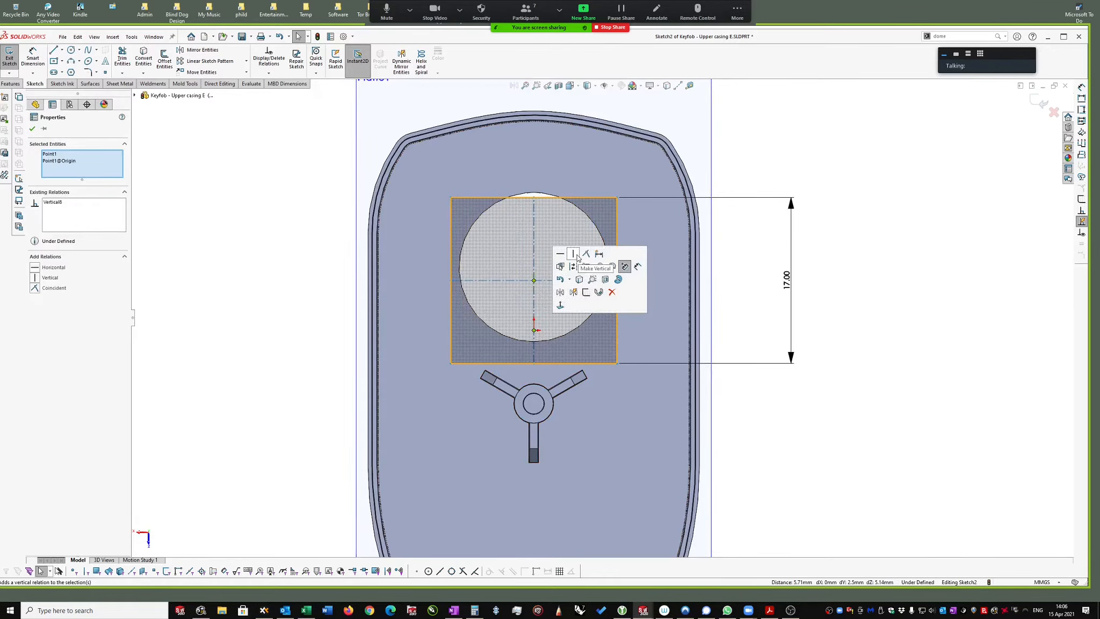
Step: Add a vertical relation between the rectangle's centre point and the sketch origin
click(576, 254)
right_drag(877, 303, 862, 242)
key(Escape)
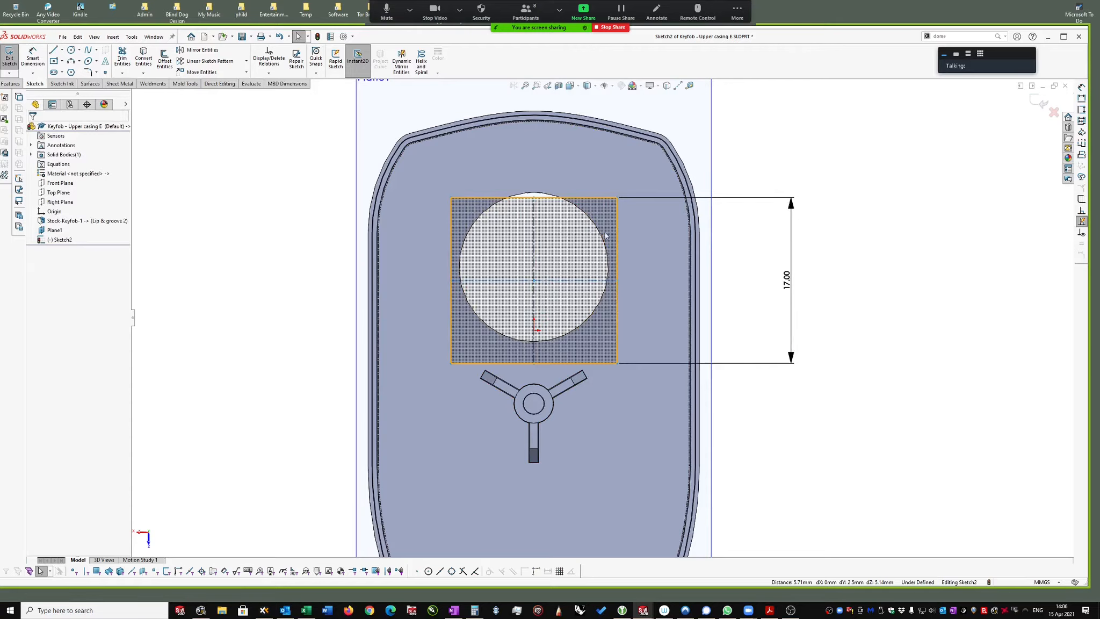
Step: Place a sketch point at the centre of the round button opening's circular edge
click(583, 323)
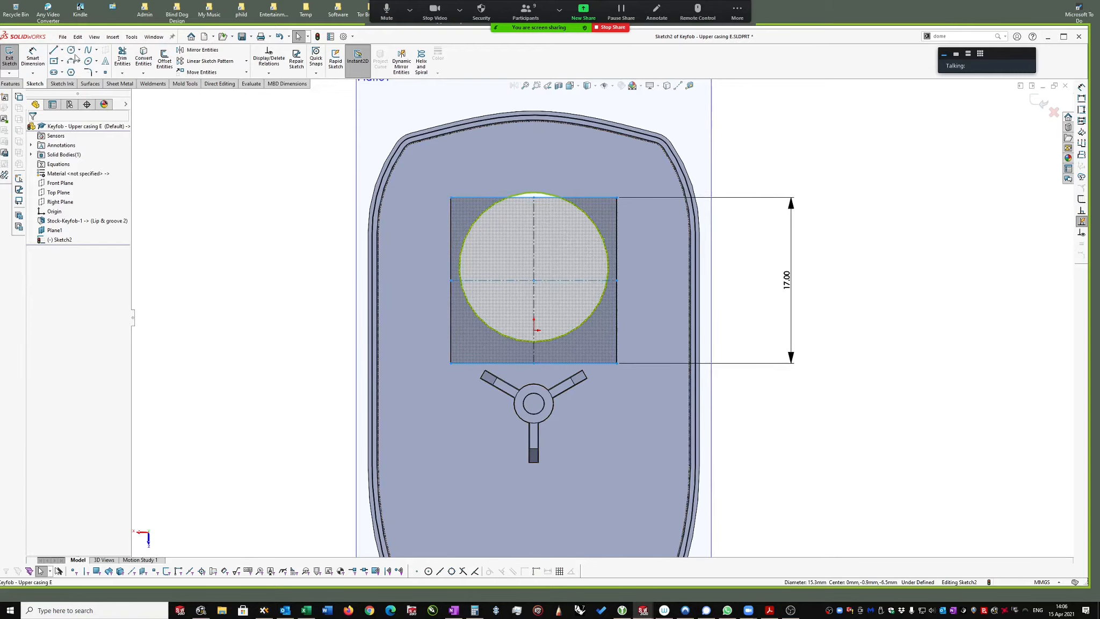
click(106, 73)
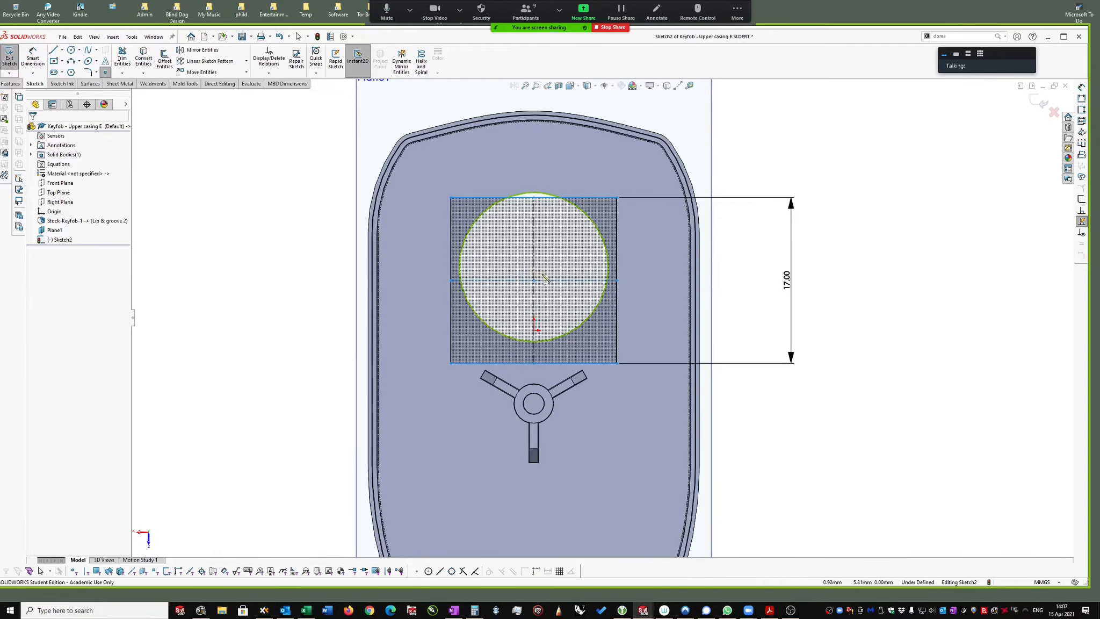
click(604, 232)
click(535, 268)
scroll(534, 268, up, 3)
key(Escape)
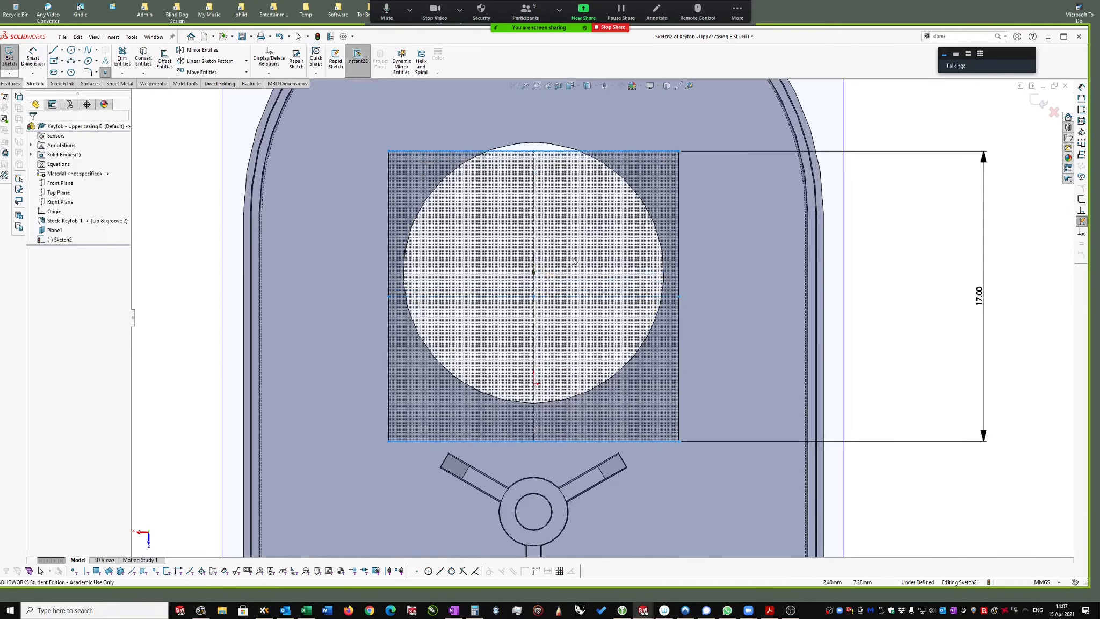
Step: Make the rectangle's centre point coincident with the sketch point at the centre of the round opening
click(535, 277)
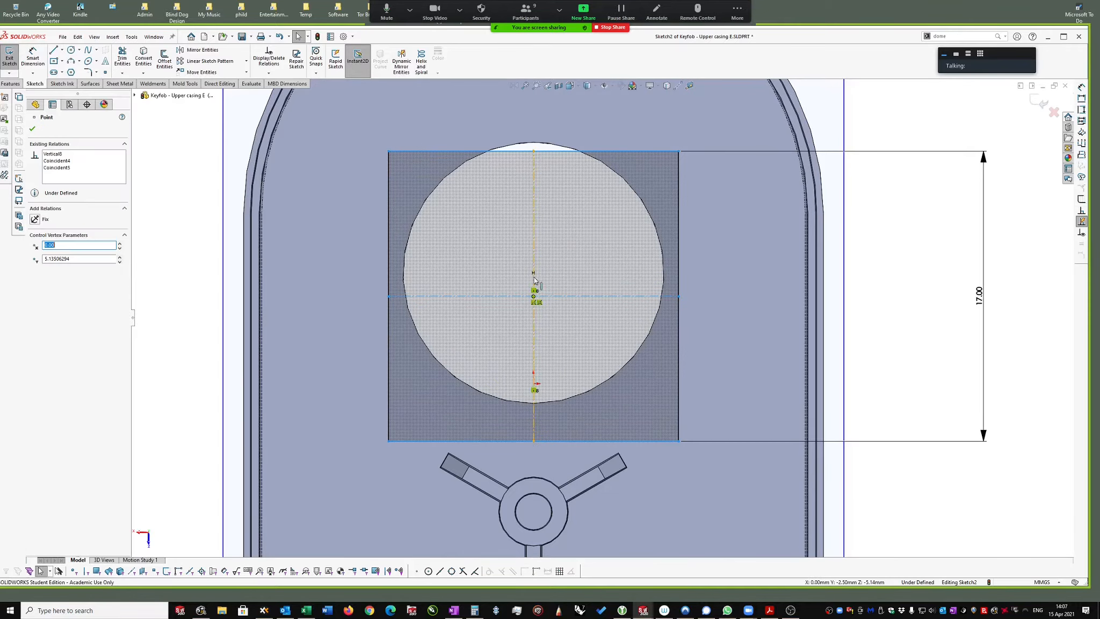
ctrl+click(534, 276)
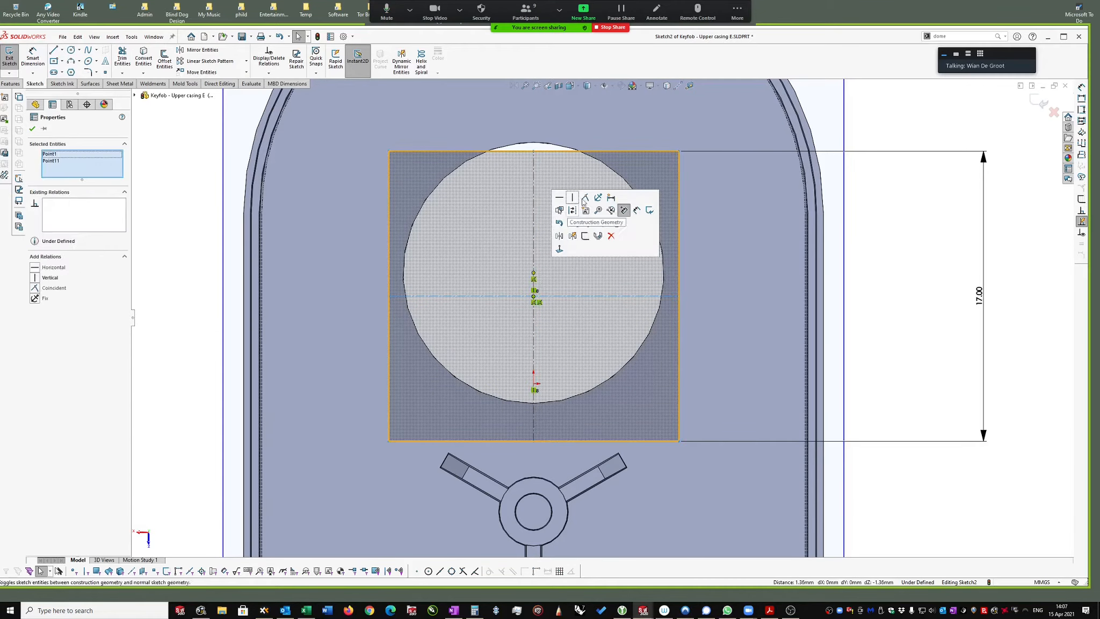
click(587, 198)
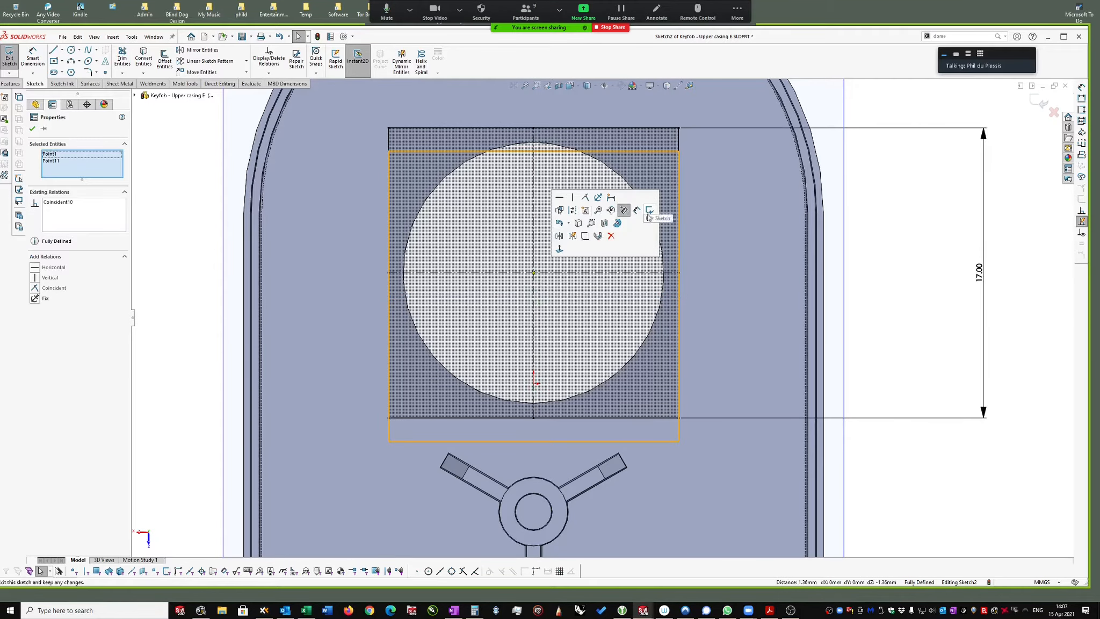
click(878, 221)
scroll(757, 229, up, 4)
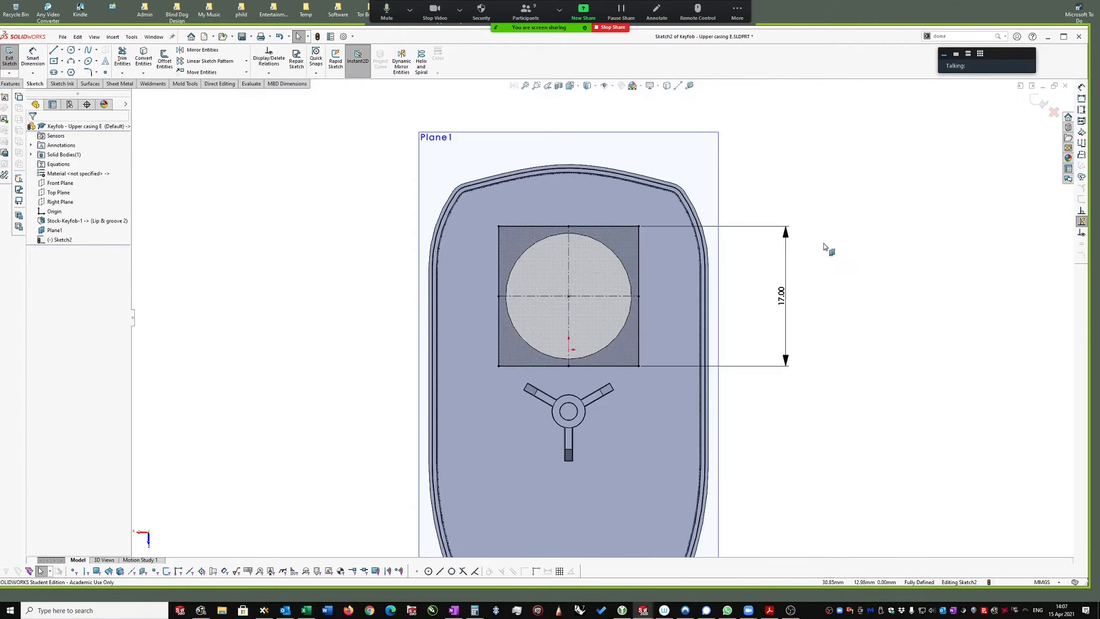
Step: Fillet all four corners of the rectangle with a 1 mm radius, continuing despite the loss of midpoint or equal relations
scroll(825, 246, down, 2)
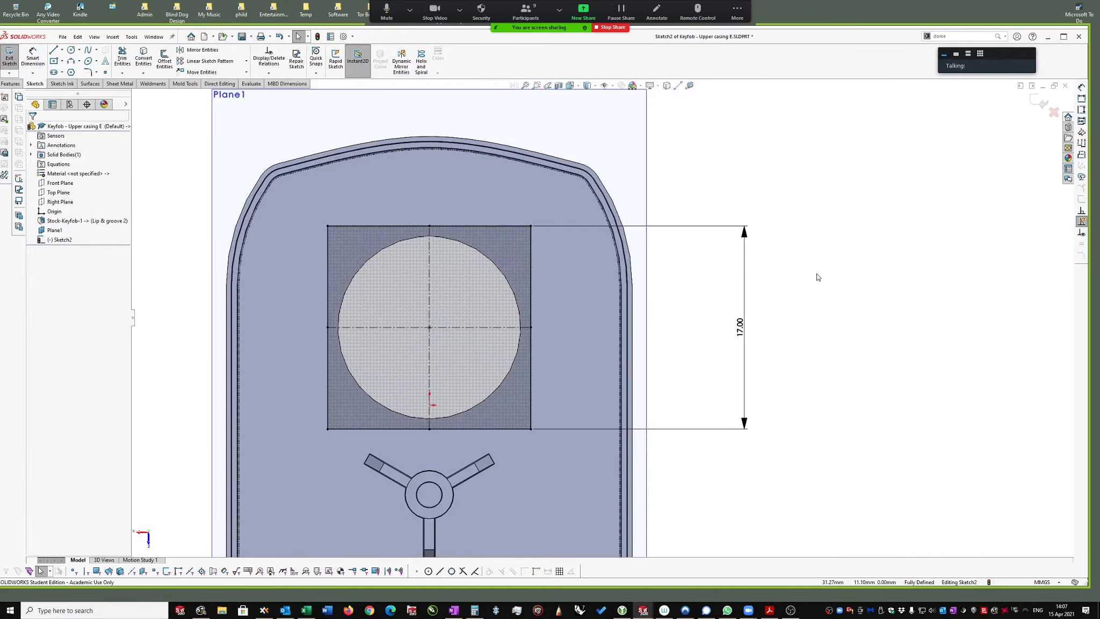
key(s)
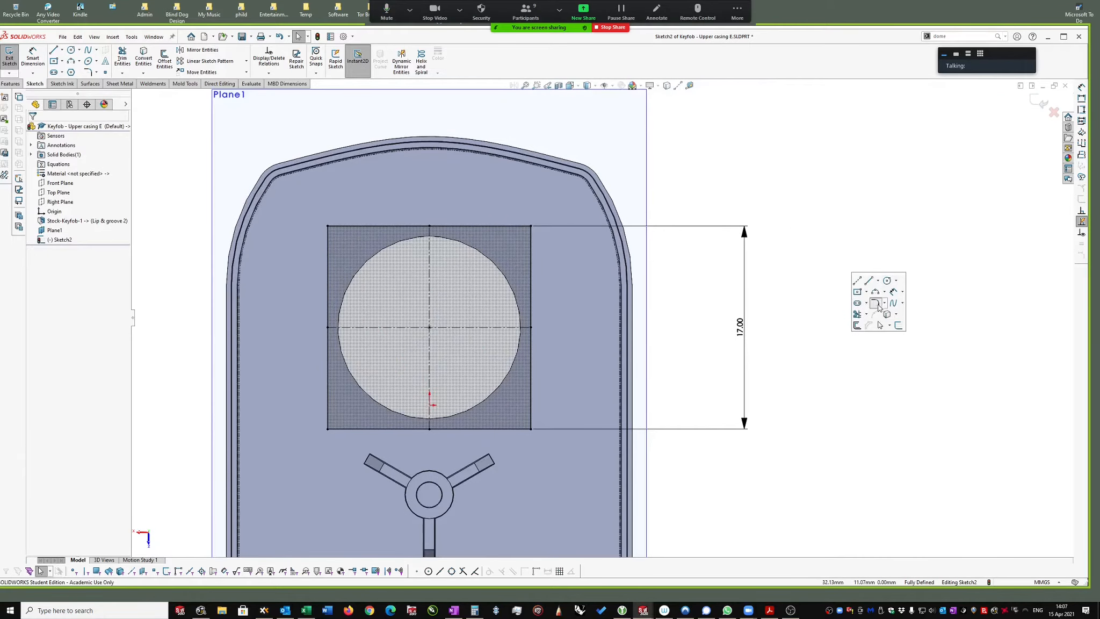
click(876, 304)
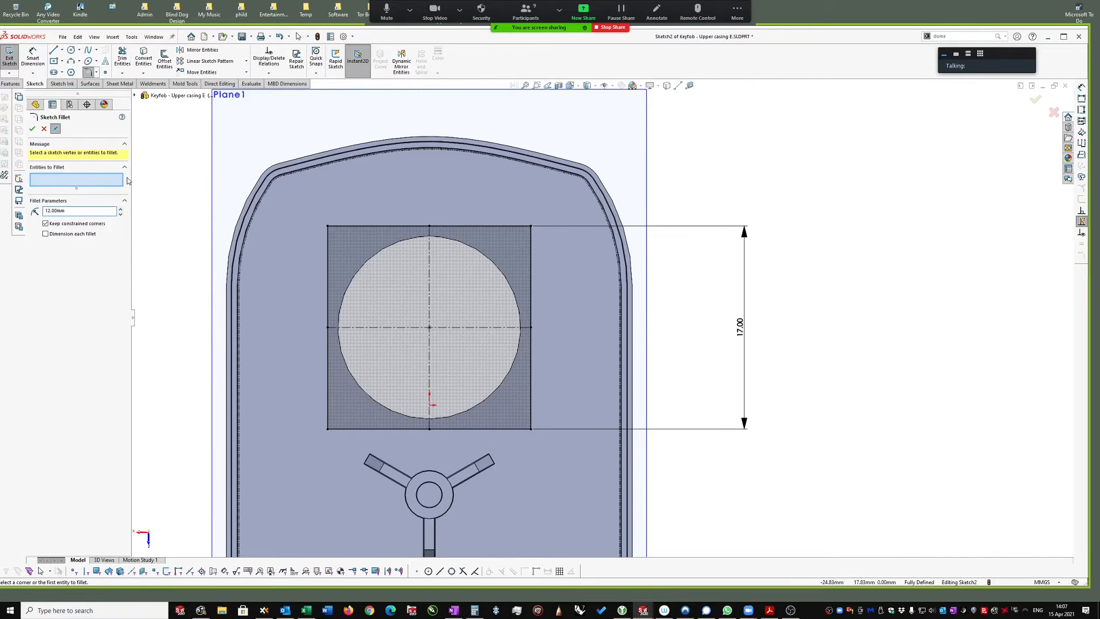
scroll(236, 214, up, 1)
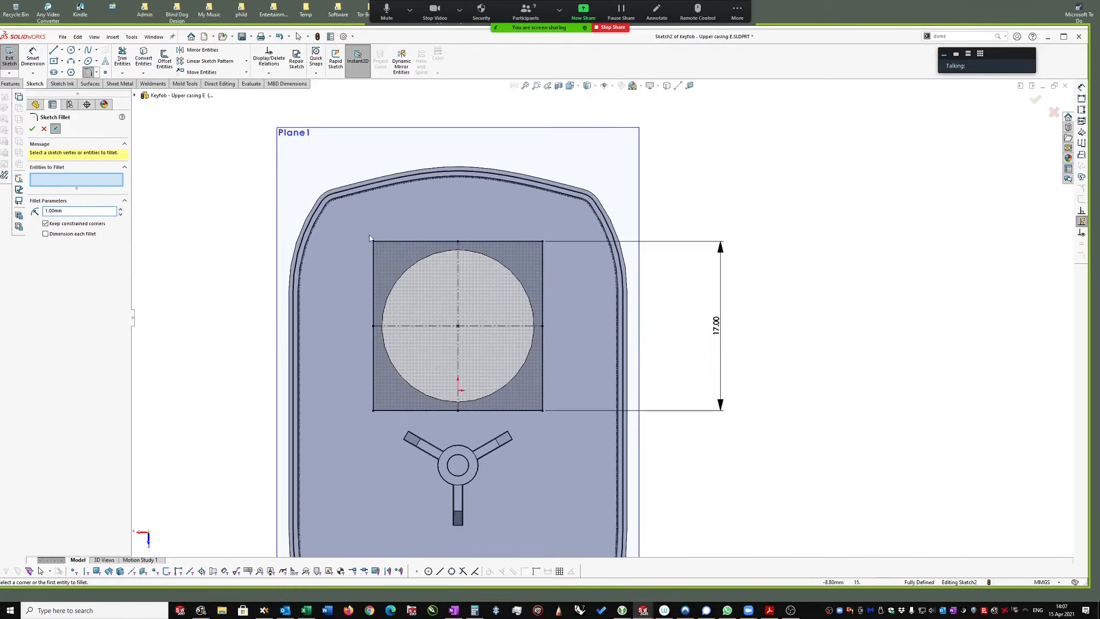
click(375, 246)
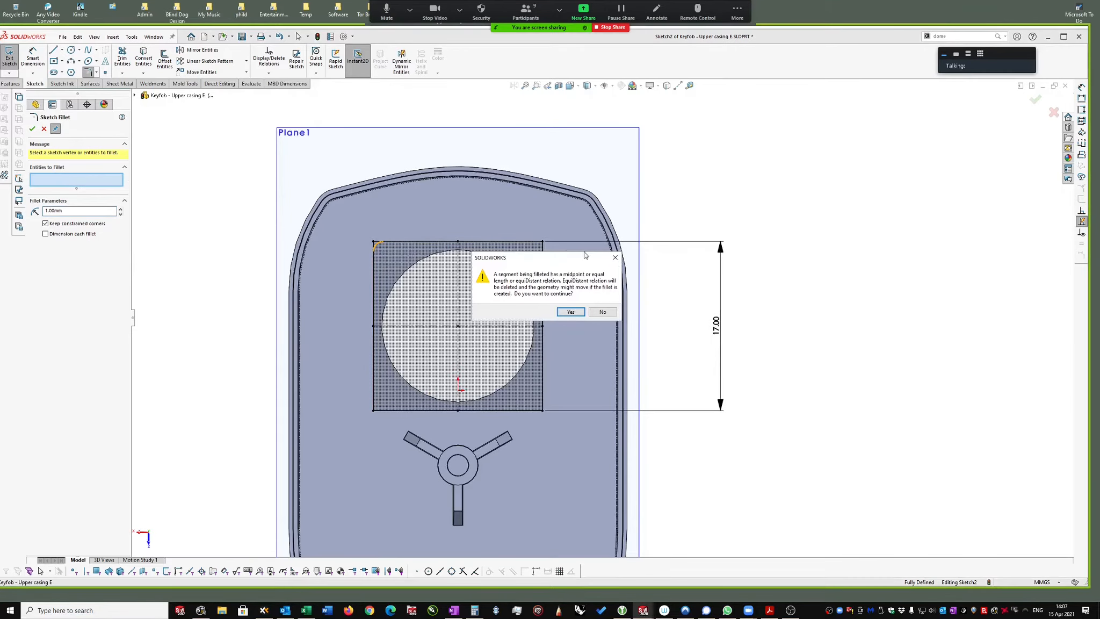
click(570, 312)
click(543, 242)
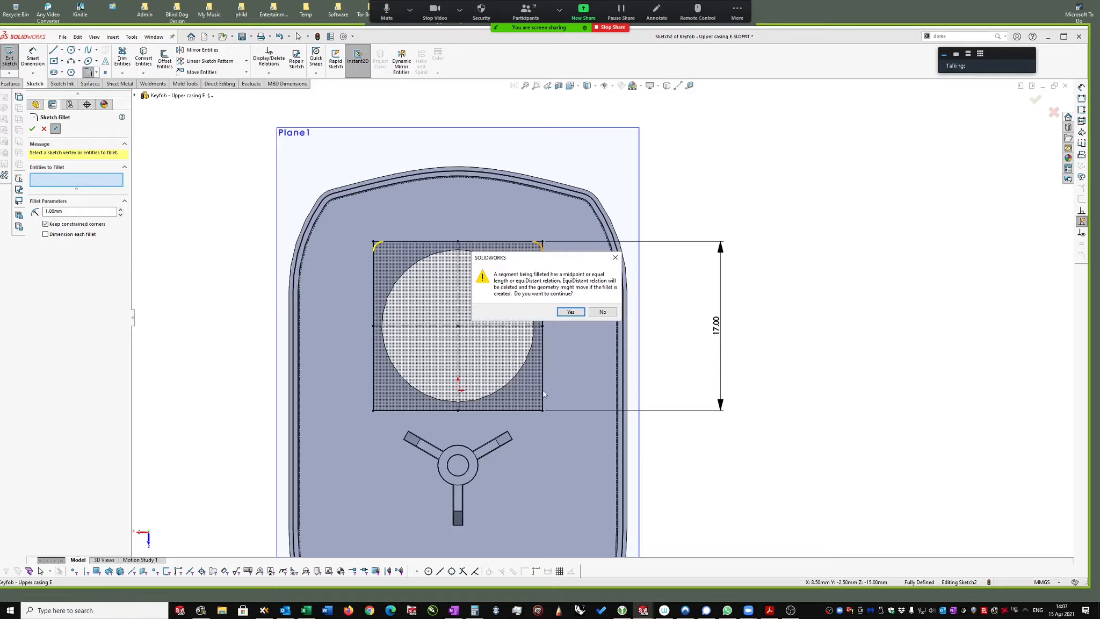
click(570, 312)
click(542, 411)
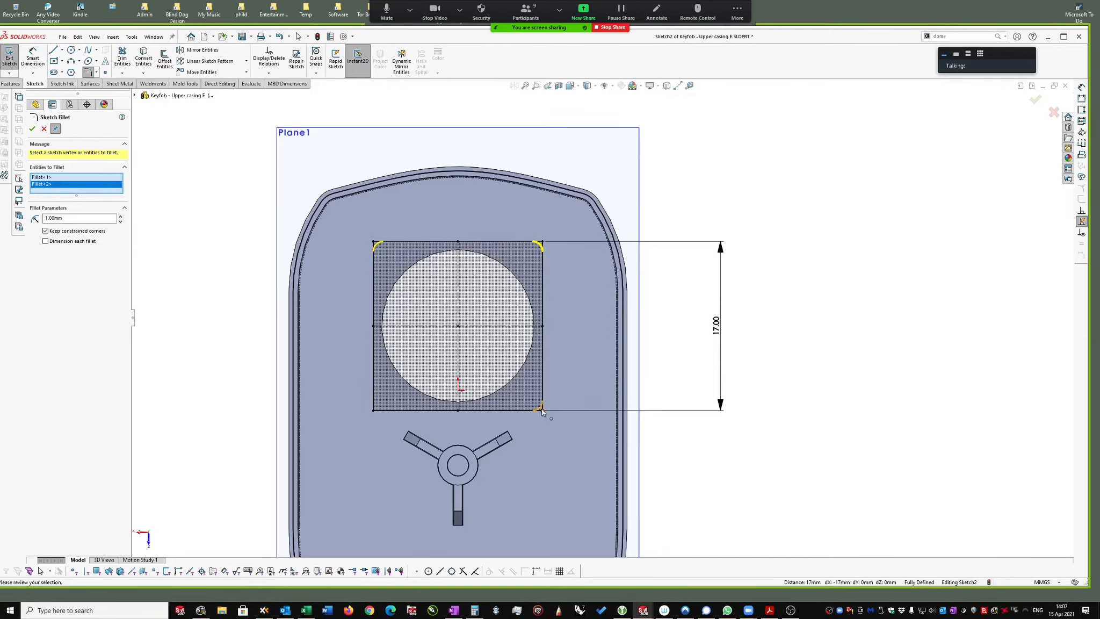
click(571, 312)
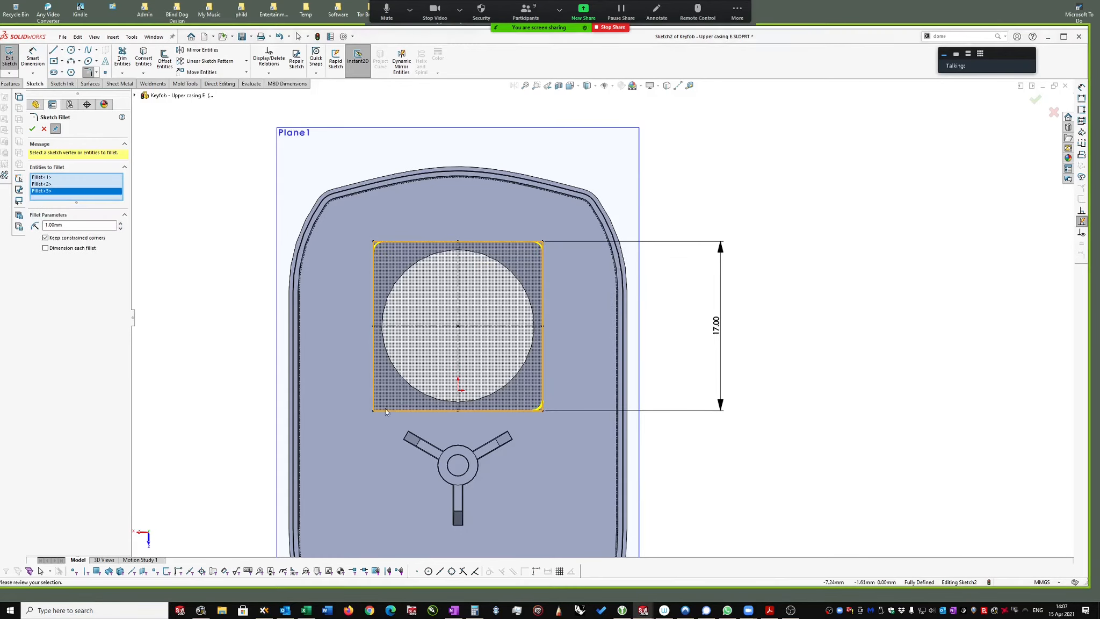
click(374, 410)
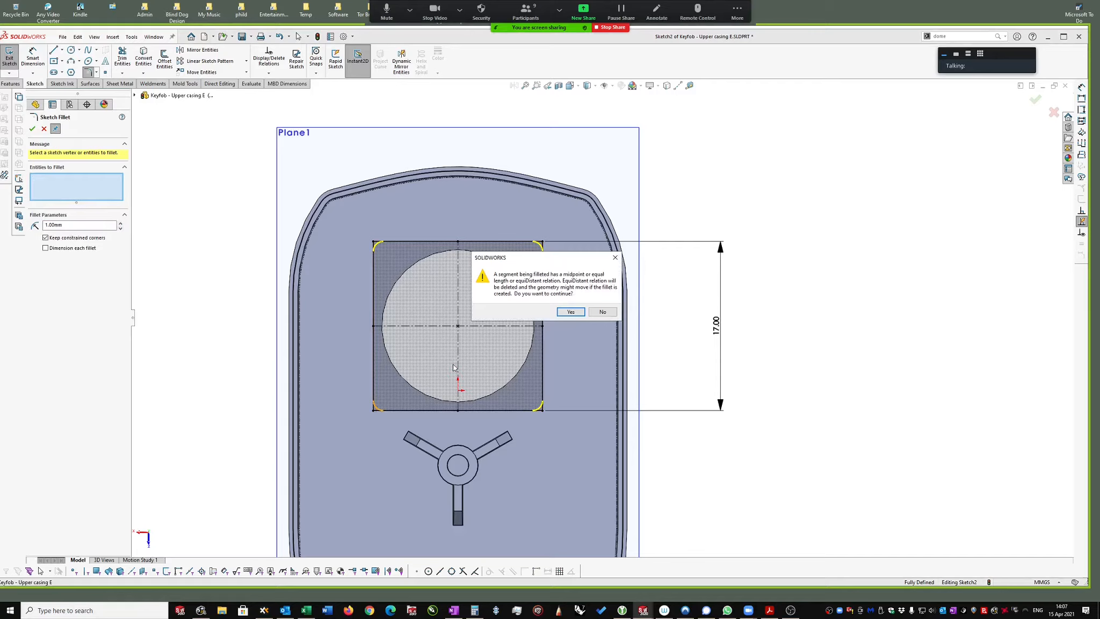
click(573, 313)
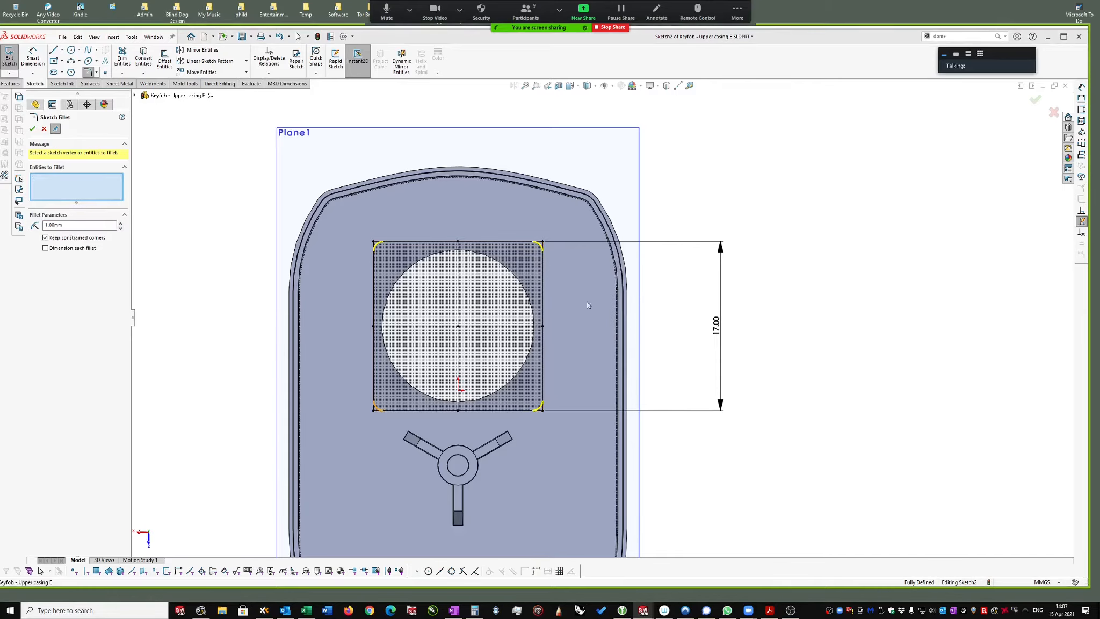
click(32, 129)
Step: Draw a vertical line about 5.8 mm long upward from the midpoint of the rectangle's top edge
scroll(649, 246, up, 3)
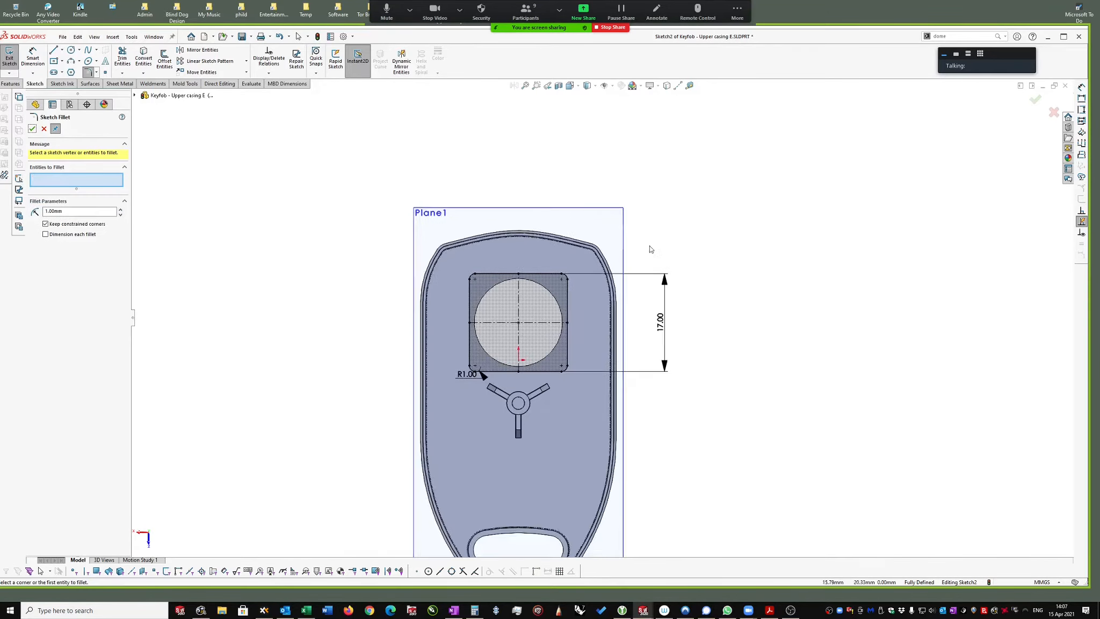
scroll(705, 308, down, 2)
key(s)
click(805, 271)
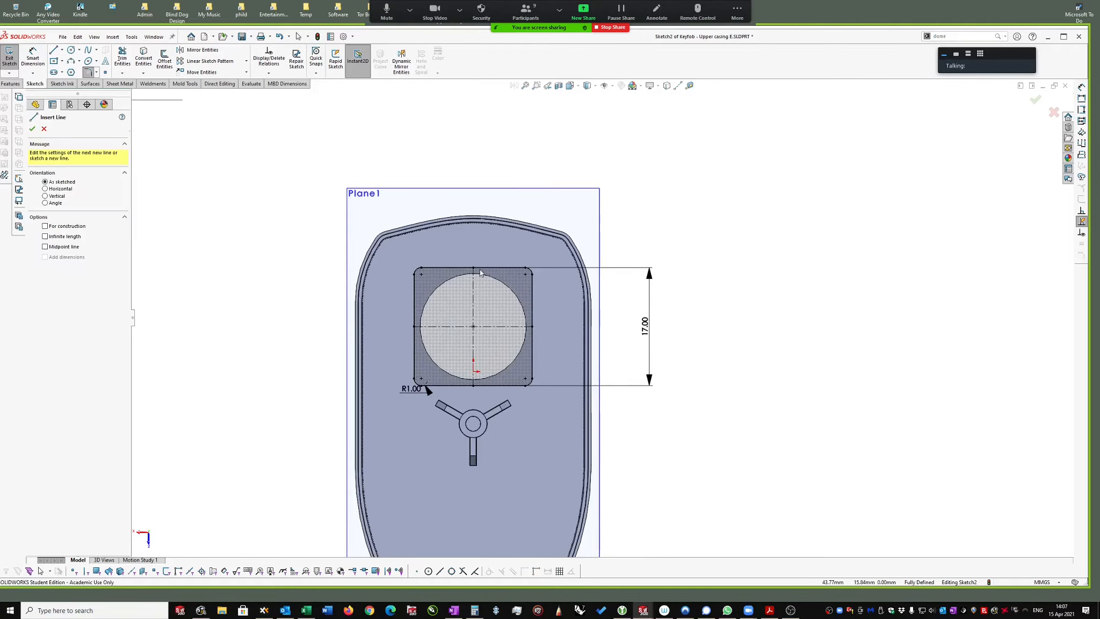
drag(477, 221, 473, 227)
key(Escape)
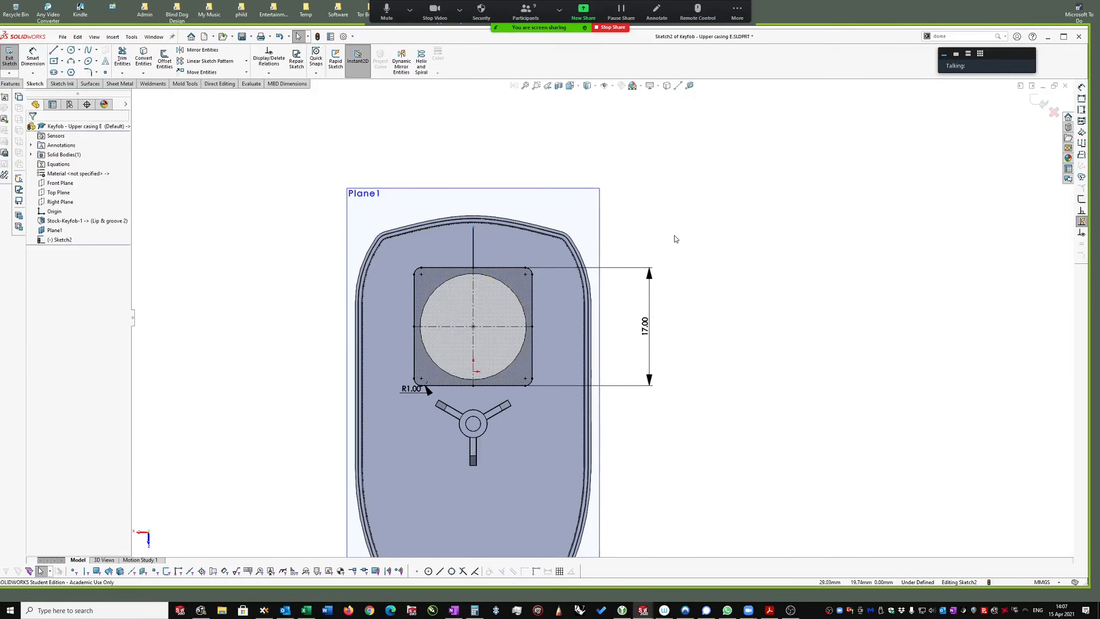
Step: Dimension the length of the vertical line above the rectangle at 5.5 mm
click(473, 244)
right_drag(650, 238, 650, 135)
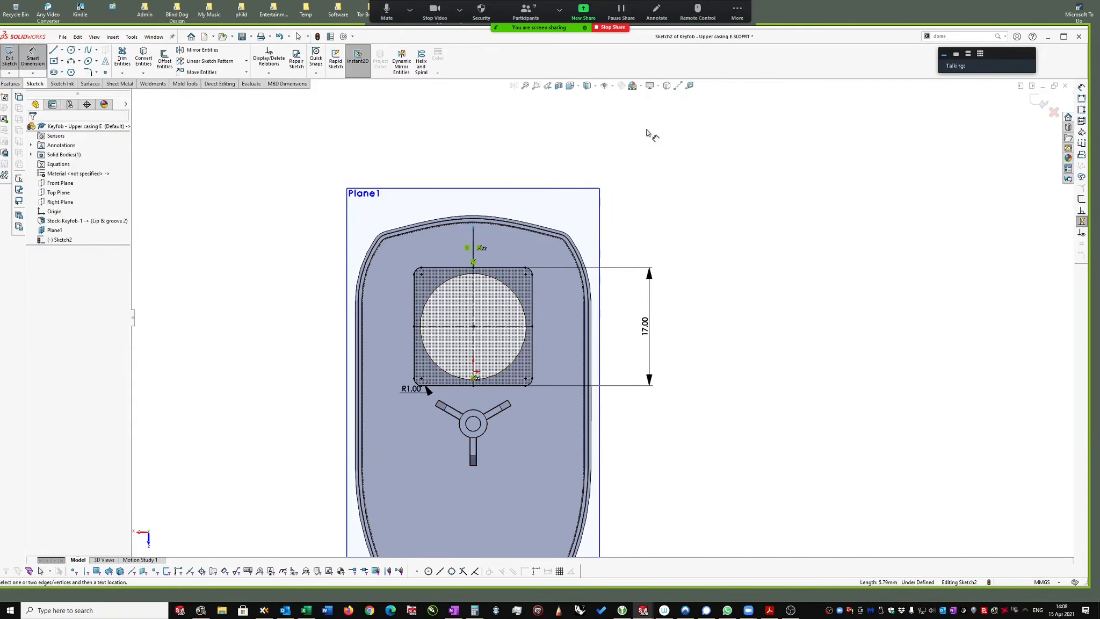
click(474, 242)
click(697, 249)
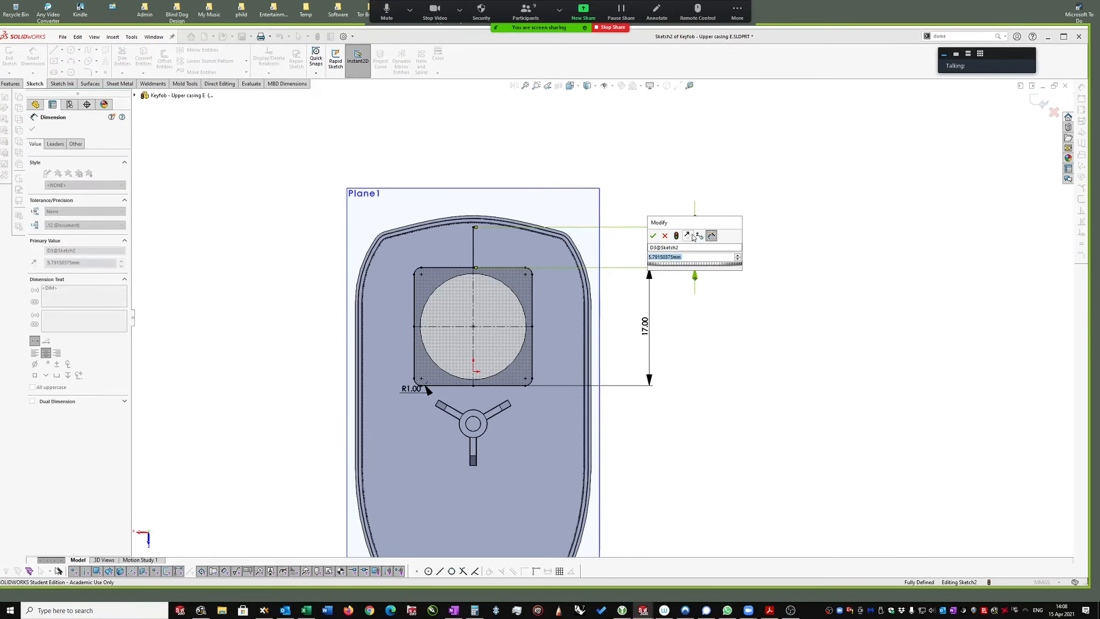
key(Return)
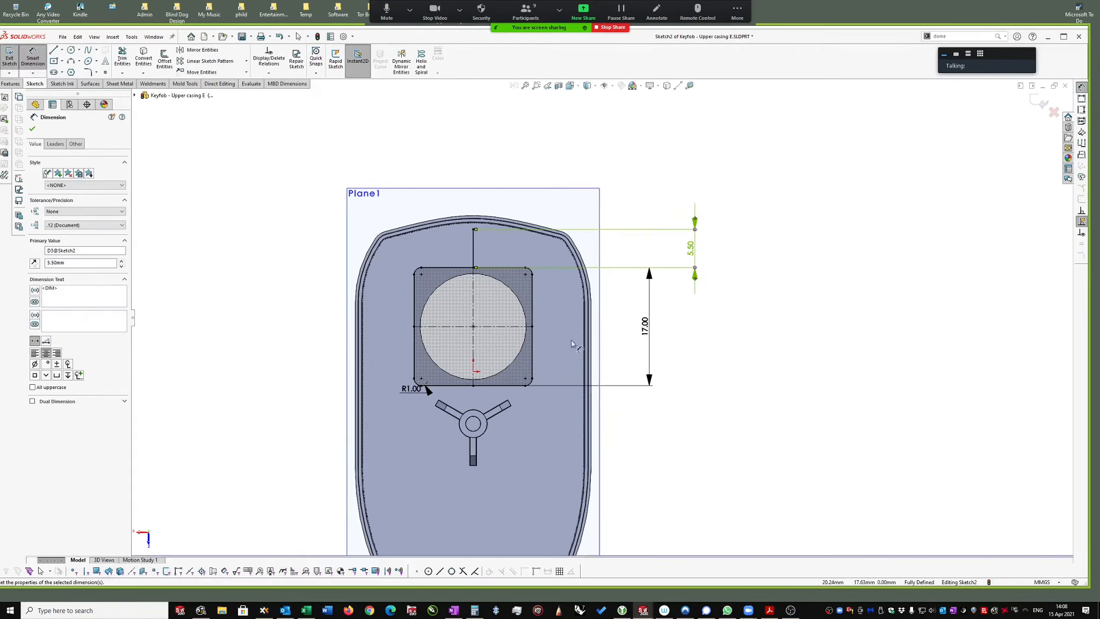
right_drag(689, 405, 747, 401)
click(713, 367)
scroll(681, 269, up, 1)
scroll(729, 292, down, 1)
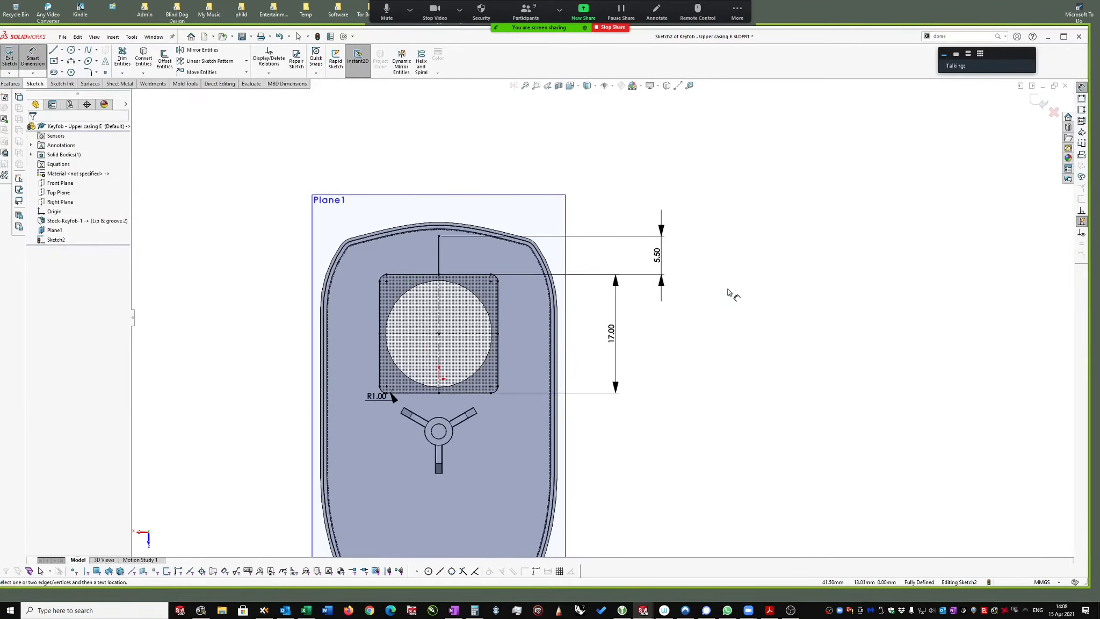
key(Escape)
Step: Draw a horizontal line about 28 mm long across the casing below the three-armed boss
scroll(549, 333, up, 1)
scroll(521, 364, up, 1)
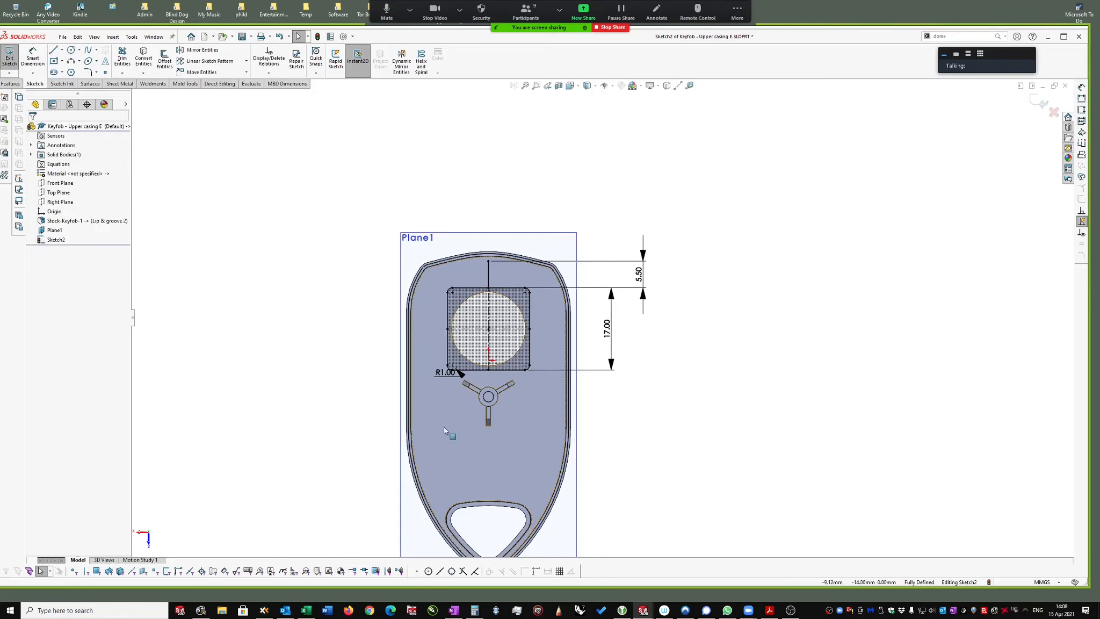
scroll(600, 438, down, 2)
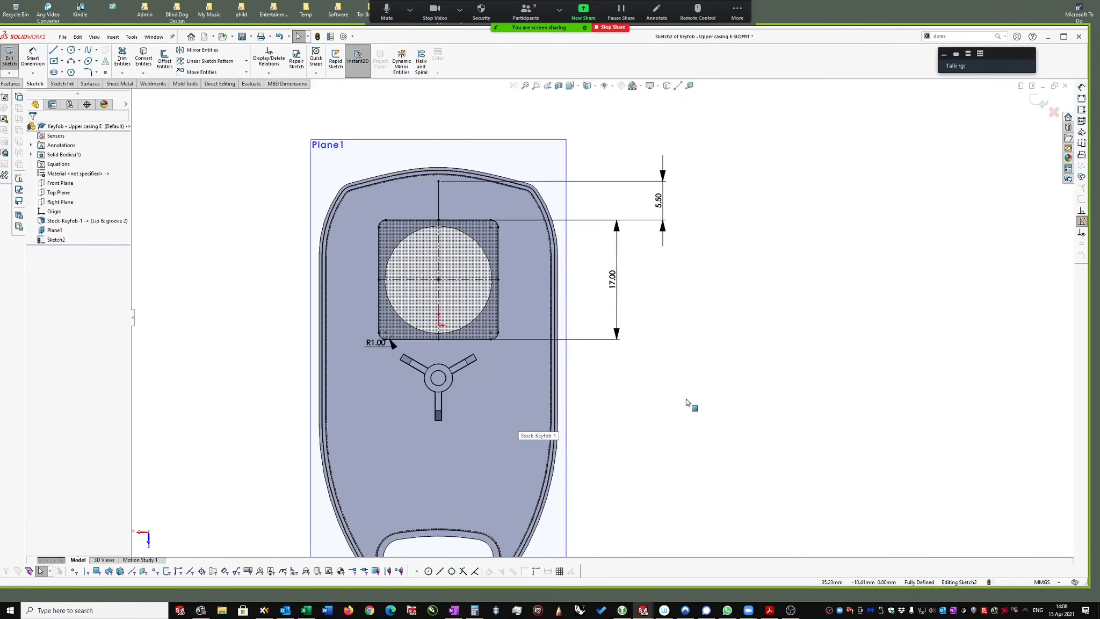
scroll(540, 235, down, 1)
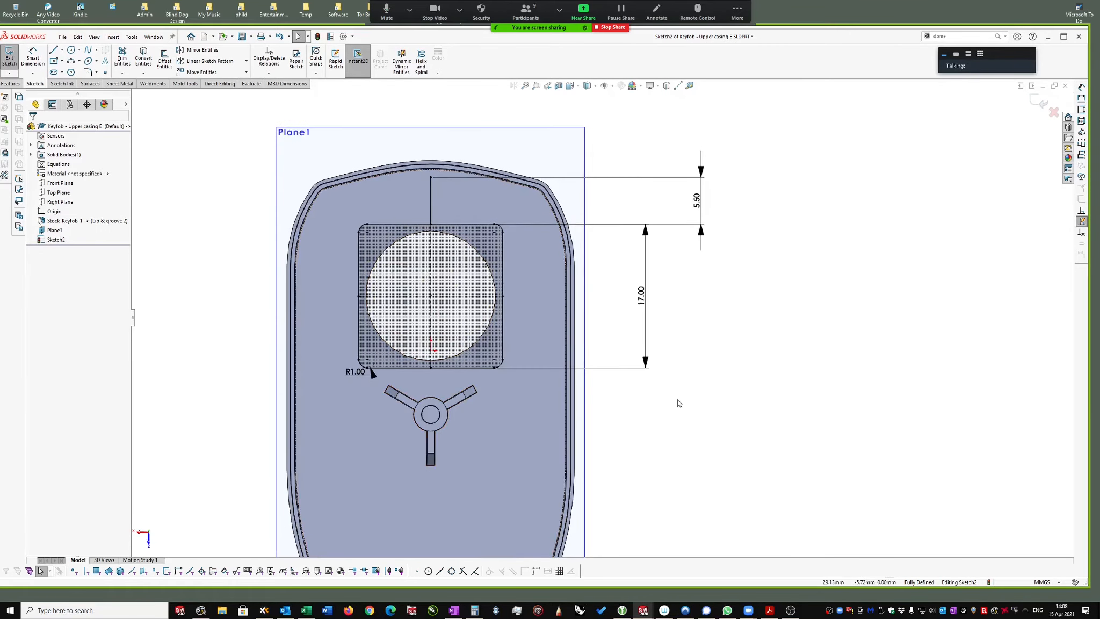
key(s)
click(756, 411)
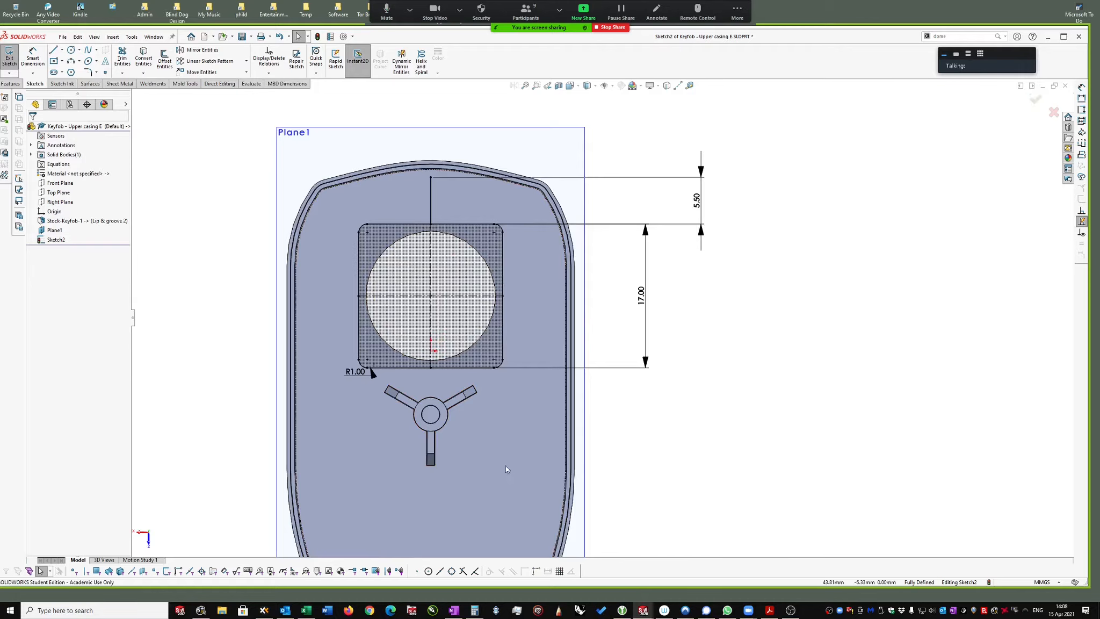
click(363, 464)
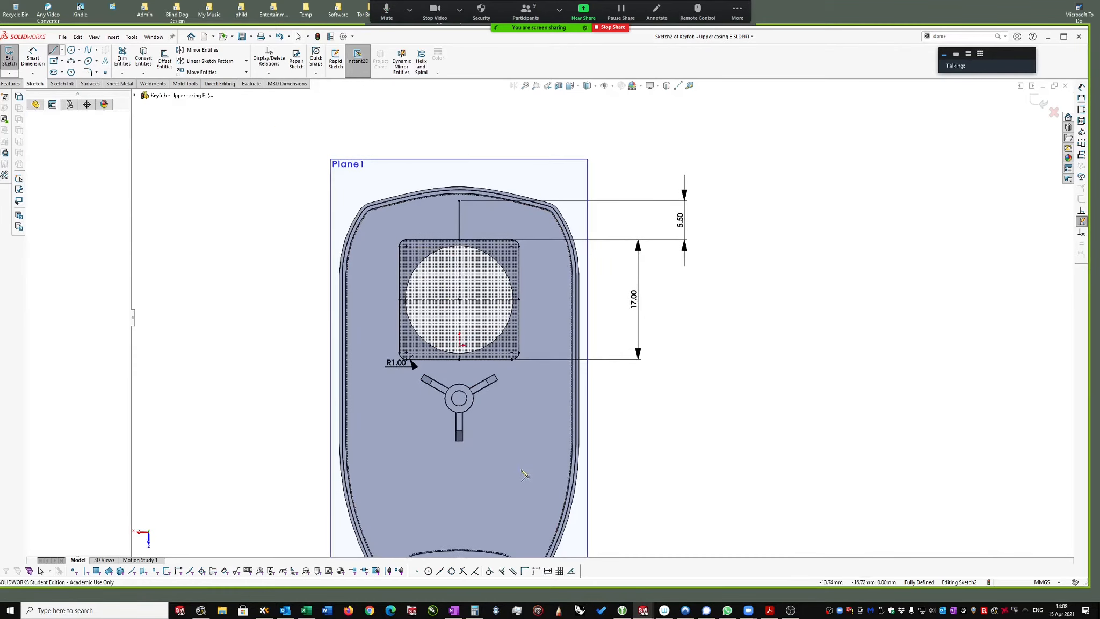
click(557, 462)
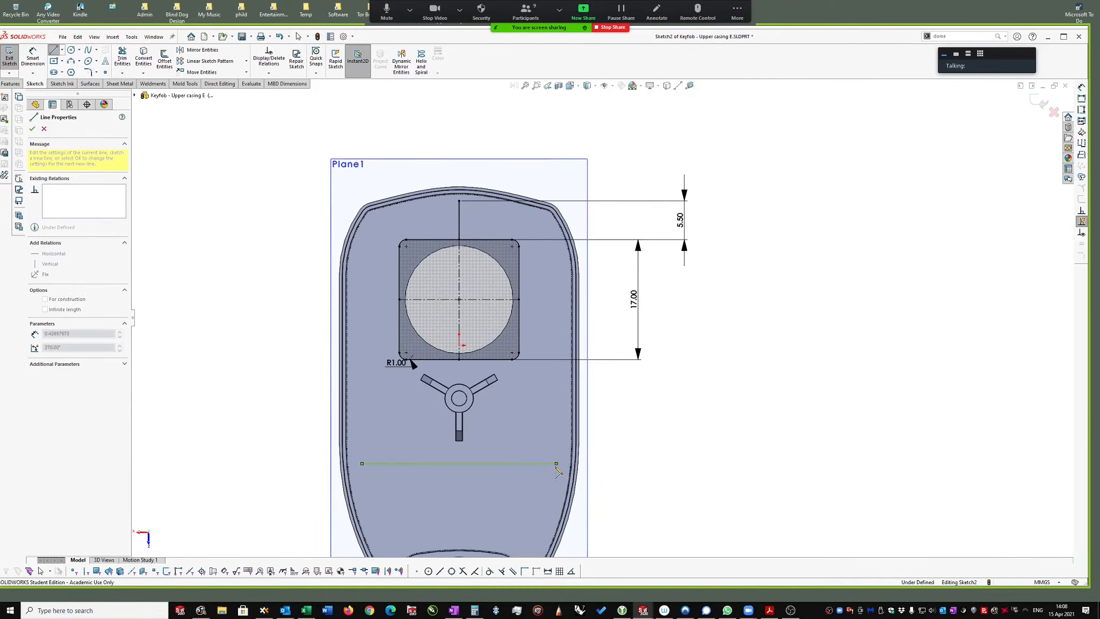
key(Escape)
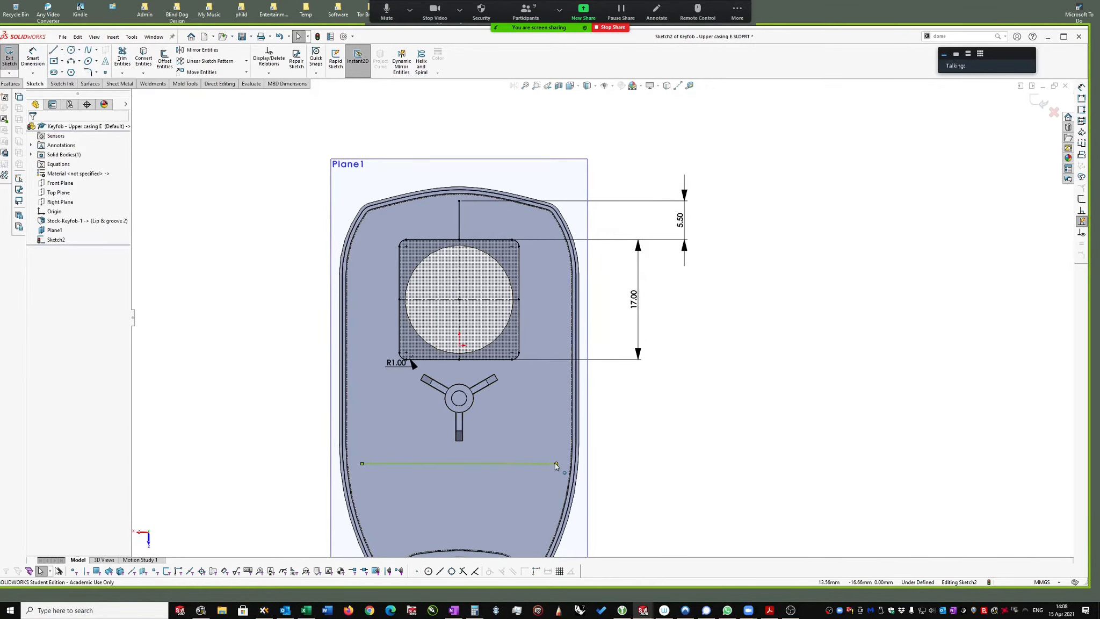
Step: Make the horizontal line's two endpoints symmetric about the rectangle's vertical centreline
click(361, 463)
click(556, 463)
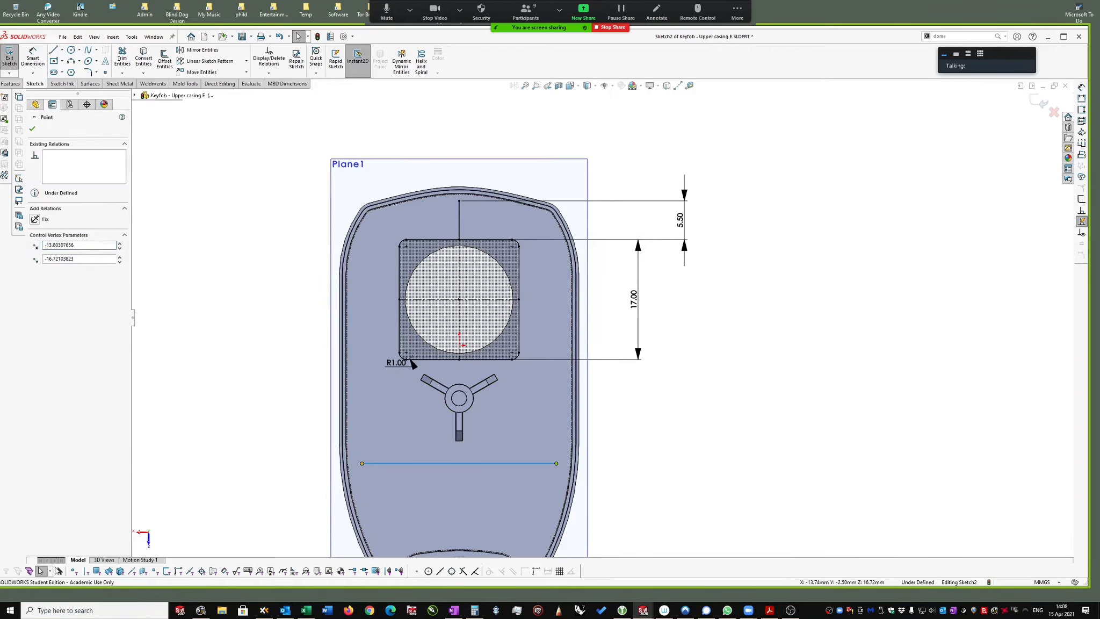
click(461, 313)
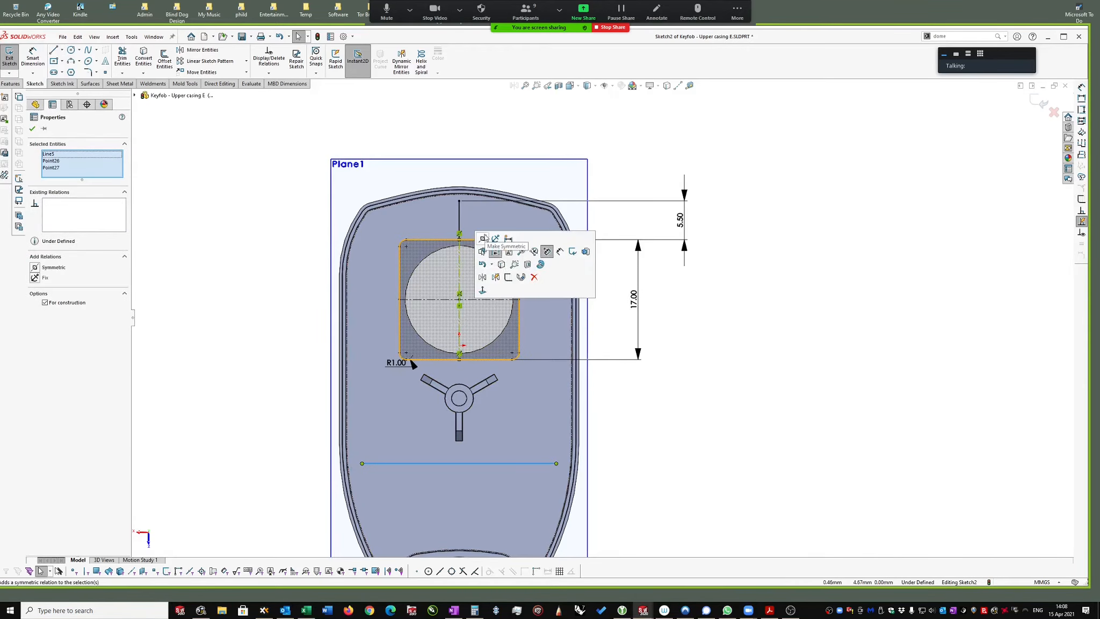
click(483, 239)
click(722, 421)
Step: Dimension the distance from the rectangle's centre to the horizontal line at 23 mm and exit the sketch
right_drag(722, 421, 712, 250)
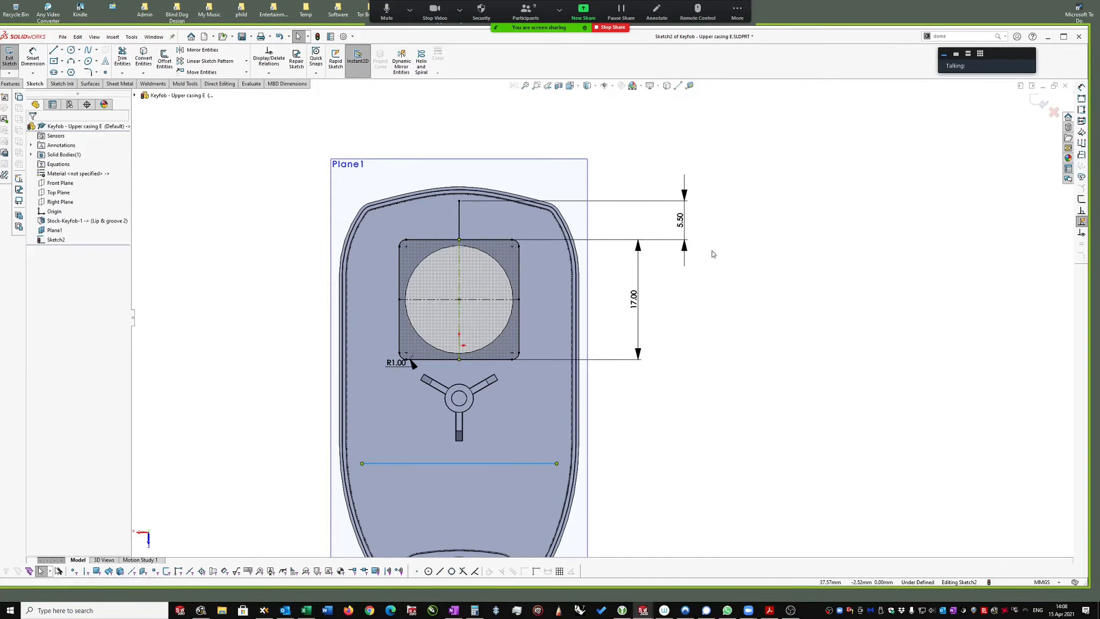
click(460, 299)
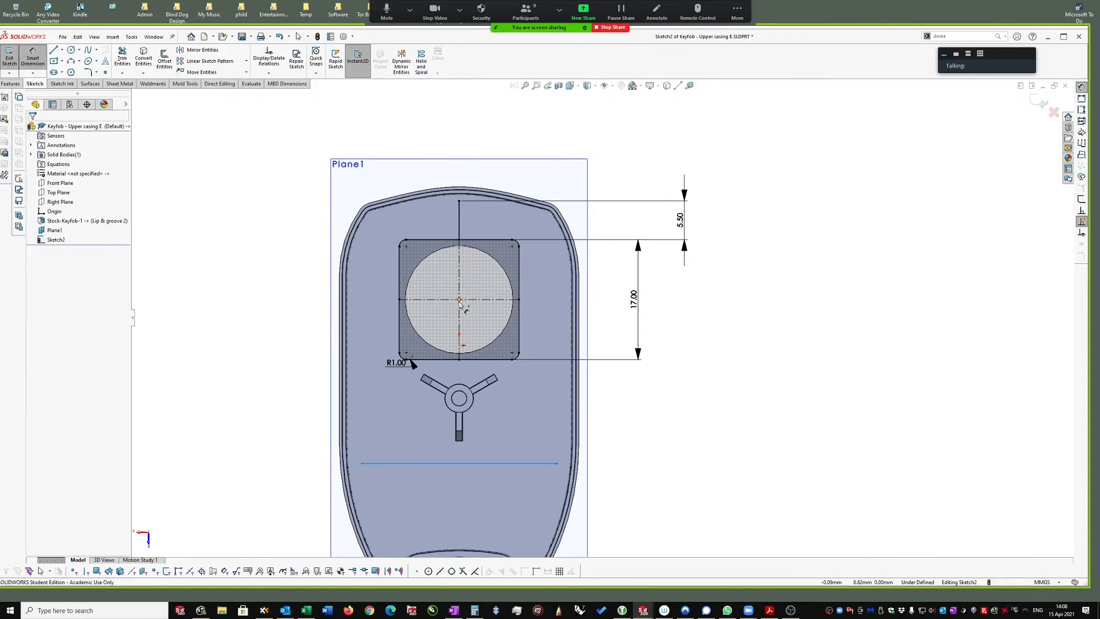
click(465, 462)
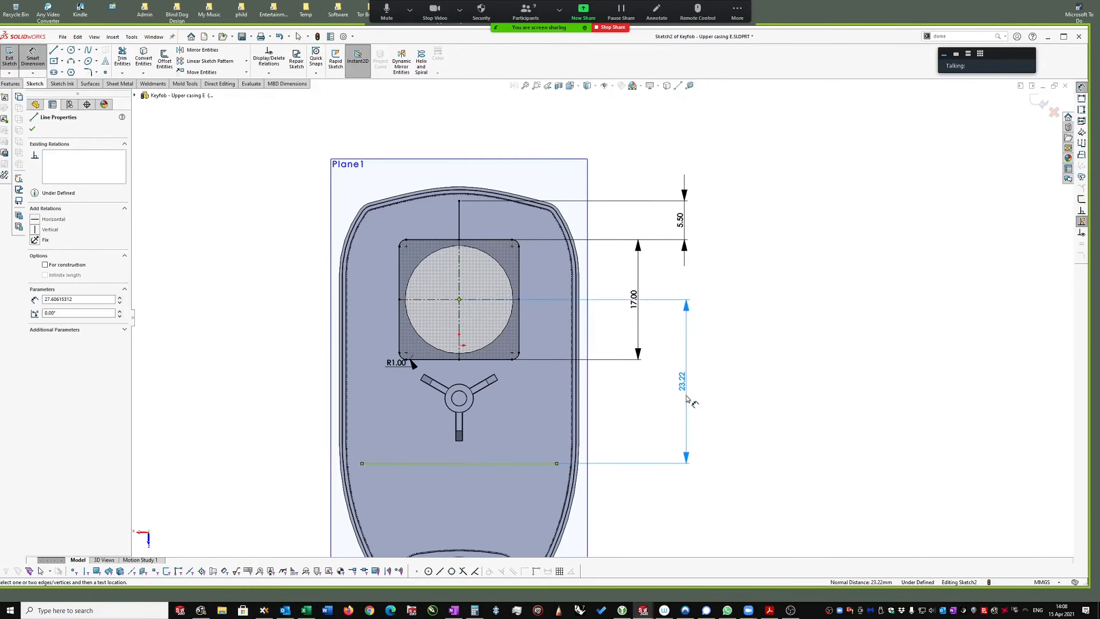
click(683, 380)
text(23)
key(Return)
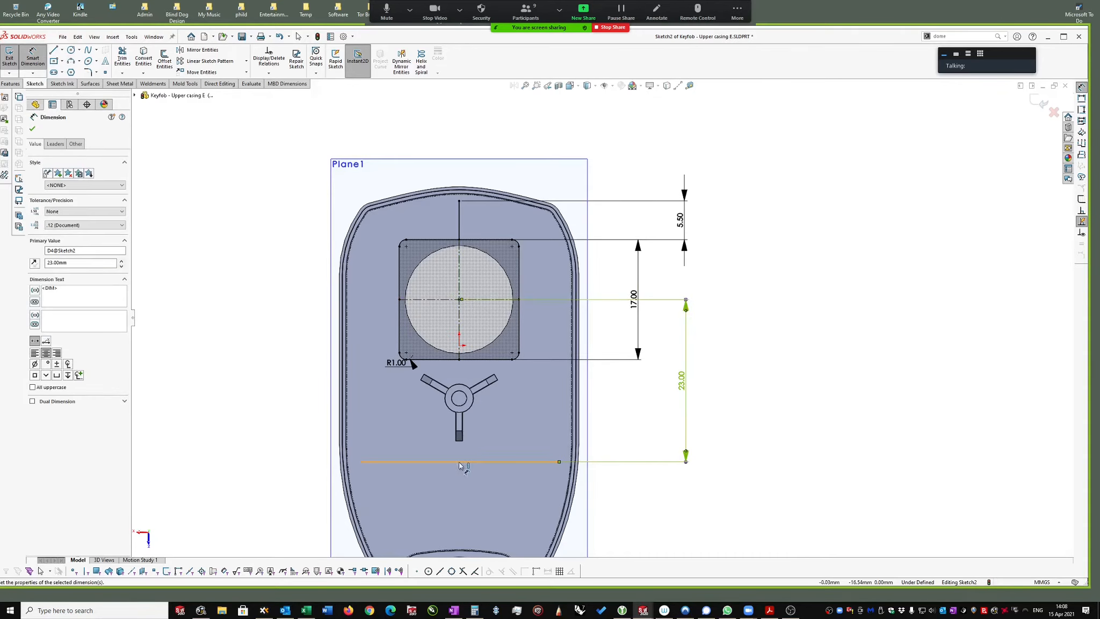
key(Escape)
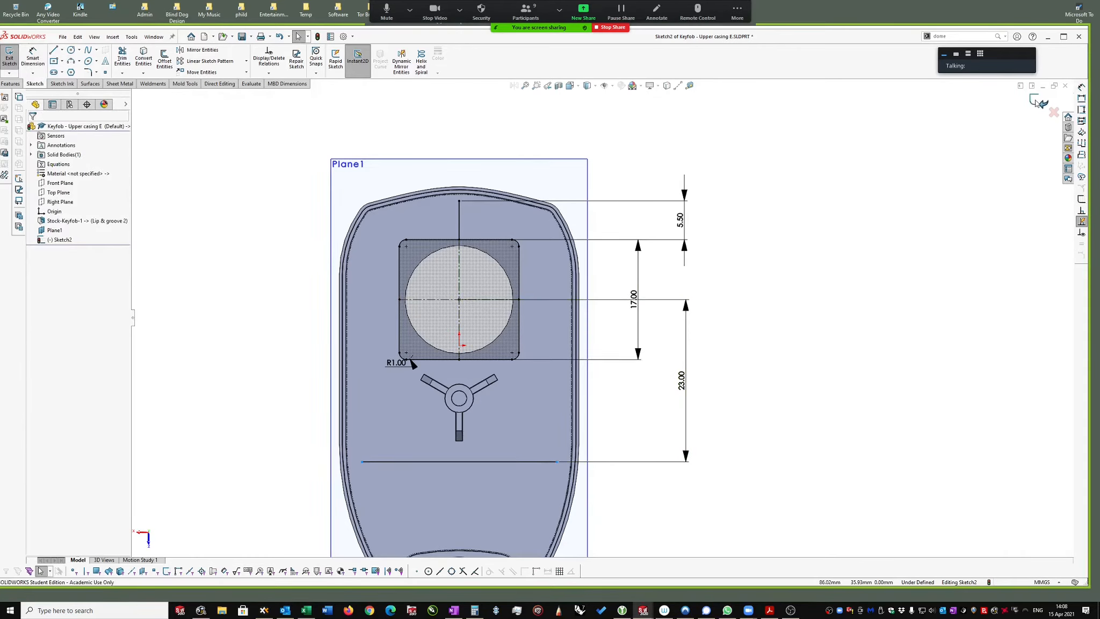
click(1037, 102)
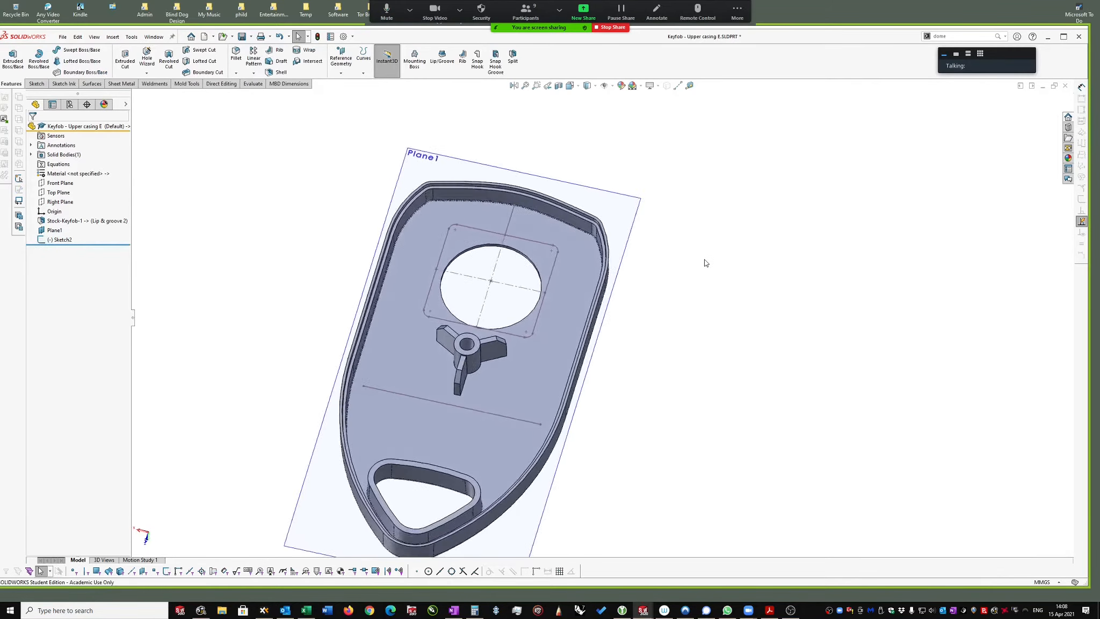
Step: Start a Rib feature from the Plane1 sketch with a 0.55 mm thickness applied to both sides
click(616, 249)
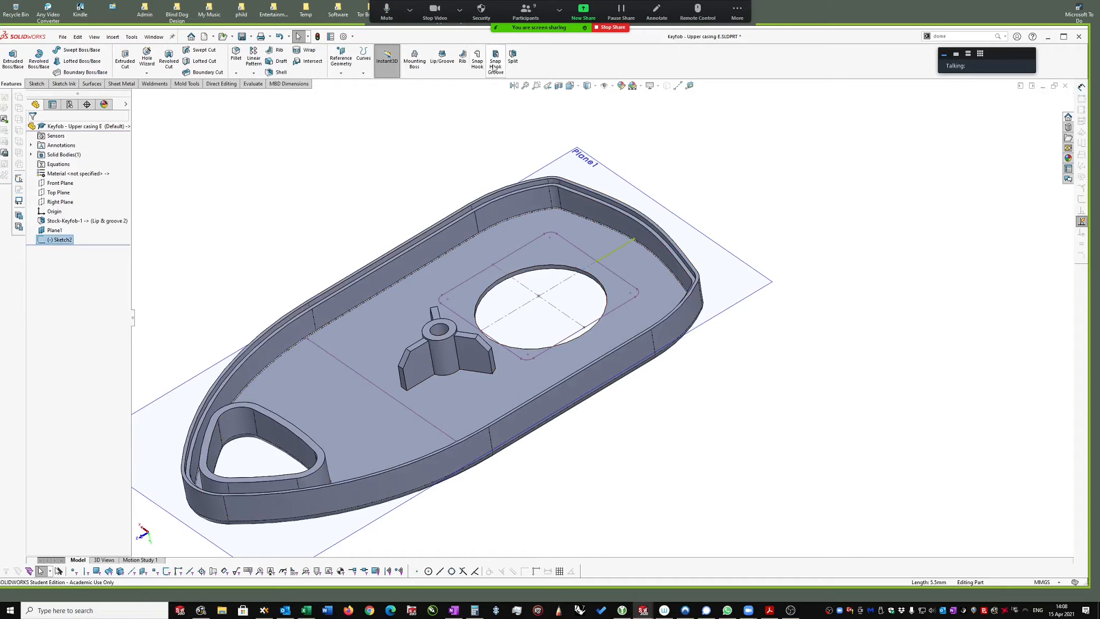
click(463, 57)
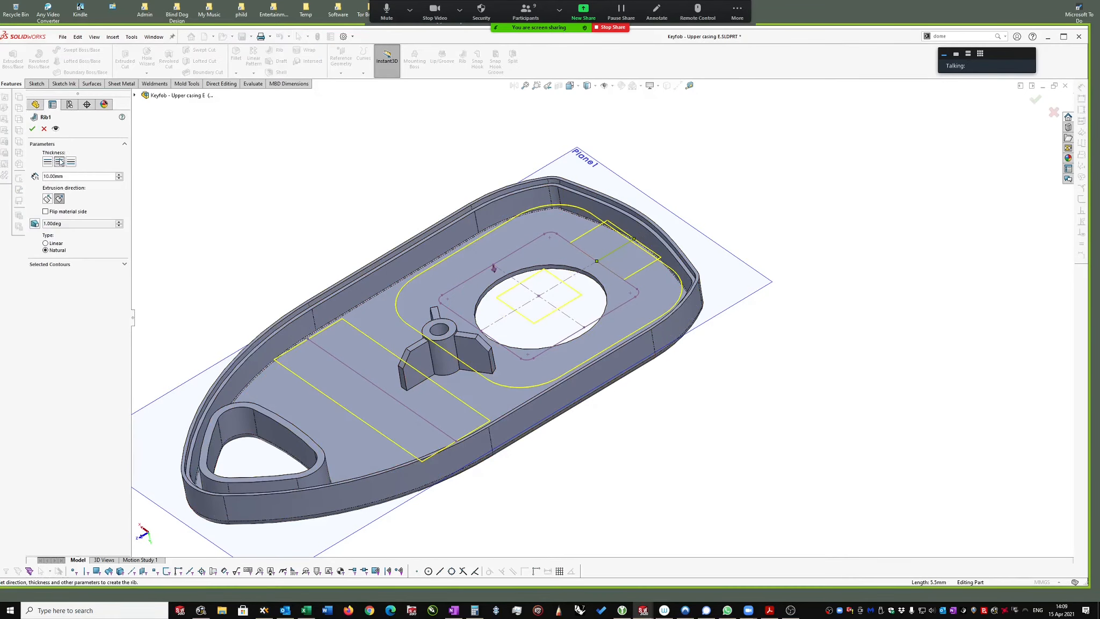
click(48, 177)
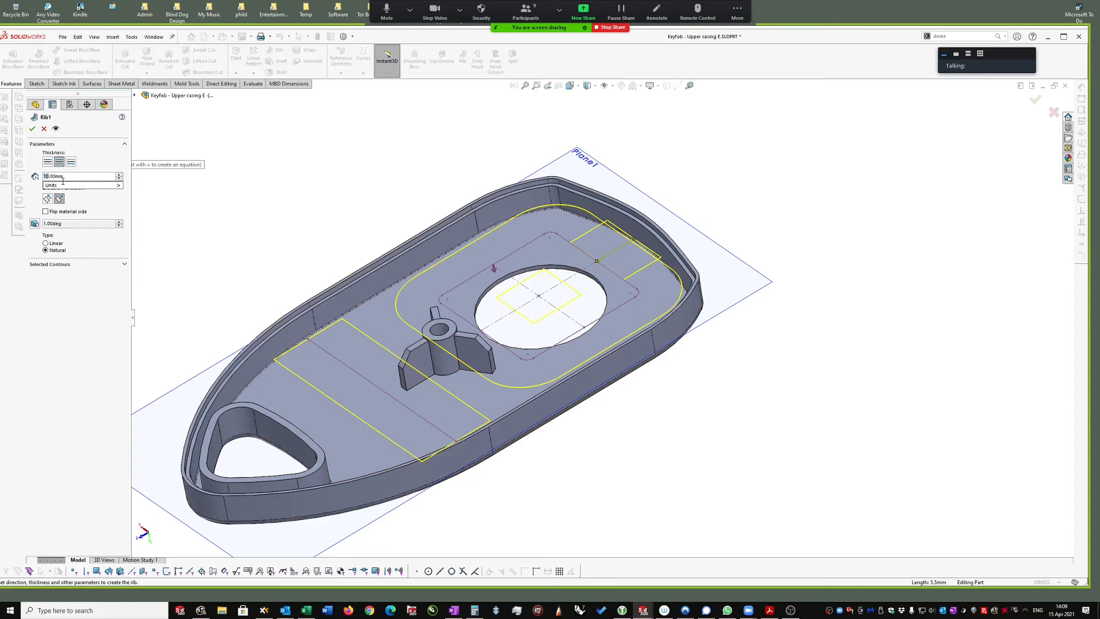
text(.)
text(1)
key(Delete)
key(Return)
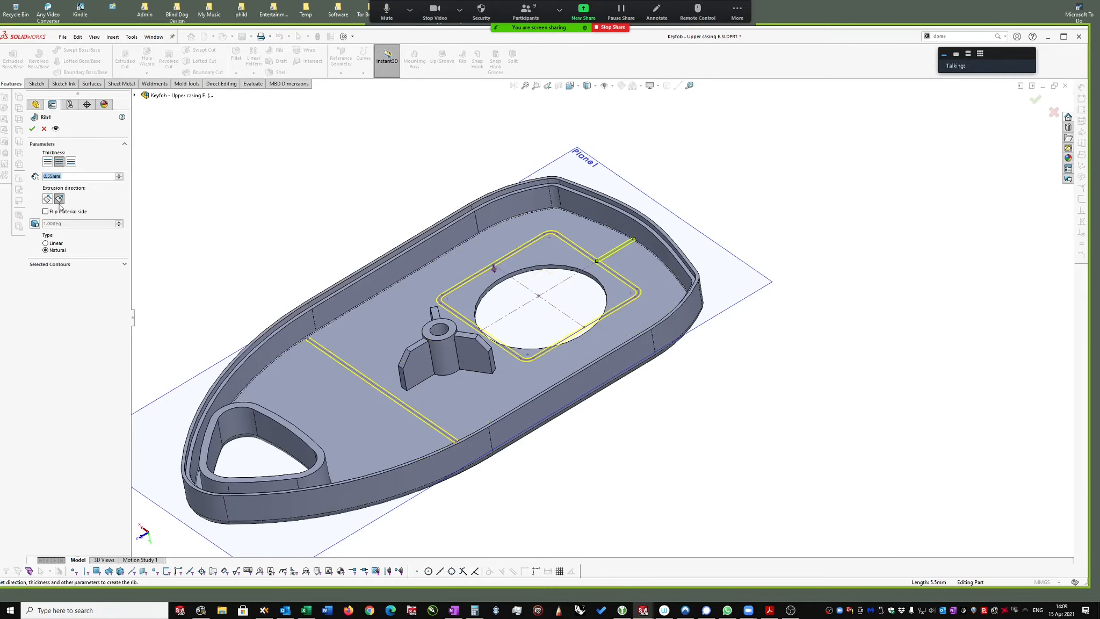
Step: Add a 1° outward draft to the rib and create the feature
click(35, 225)
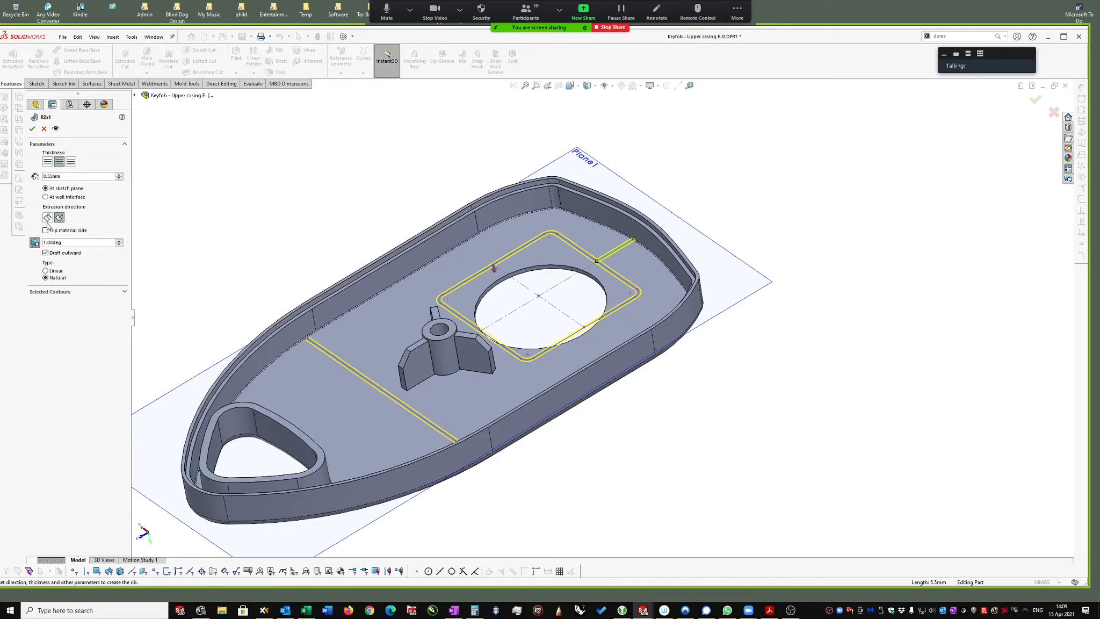
key(BackSpace)
click(32, 130)
middle_drag(766, 211, 827, 247)
scroll(584, 176, down, 3)
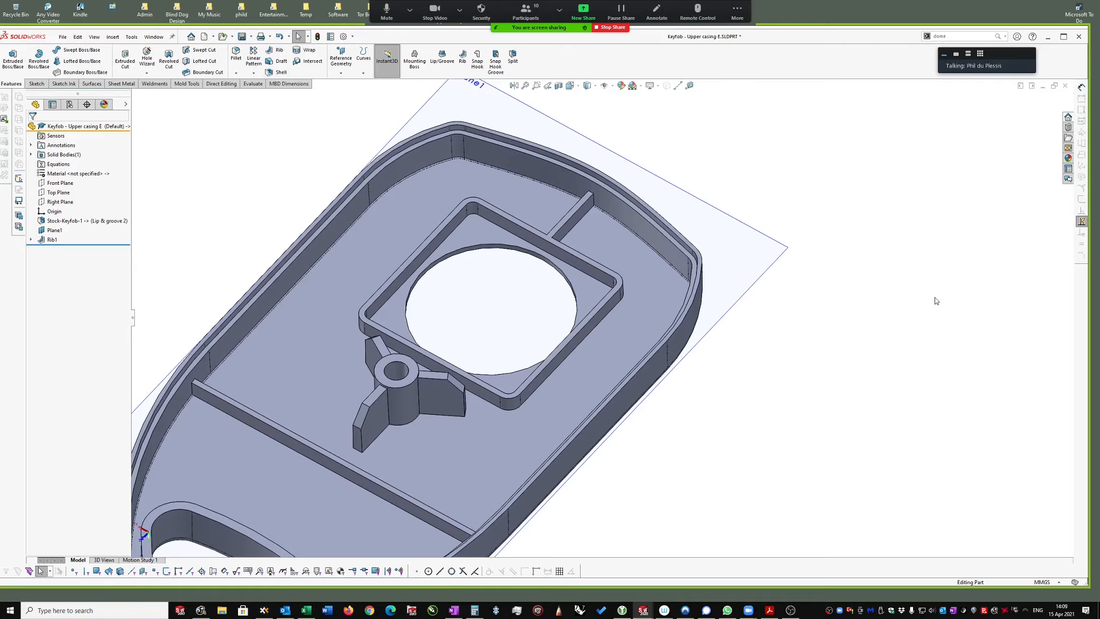
Step: Switch to the key fob assembly and examine the new ribs around the button in the section view
key(ctrl+Tab)
click(527, 294)
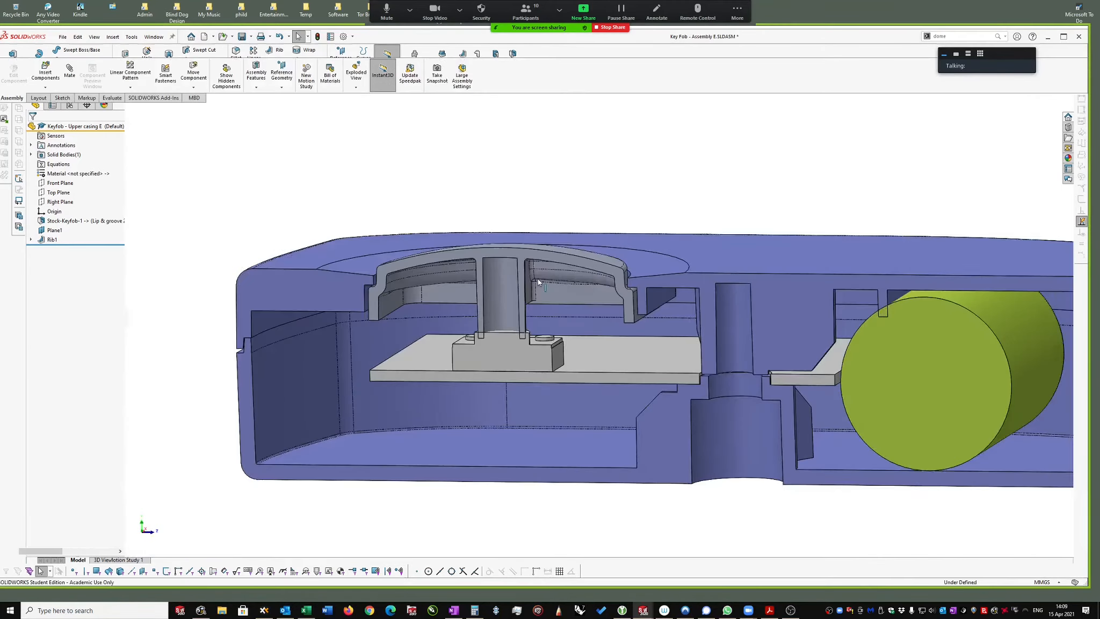
scroll(586, 212, down, 1)
middle_drag(601, 194, 785, 184)
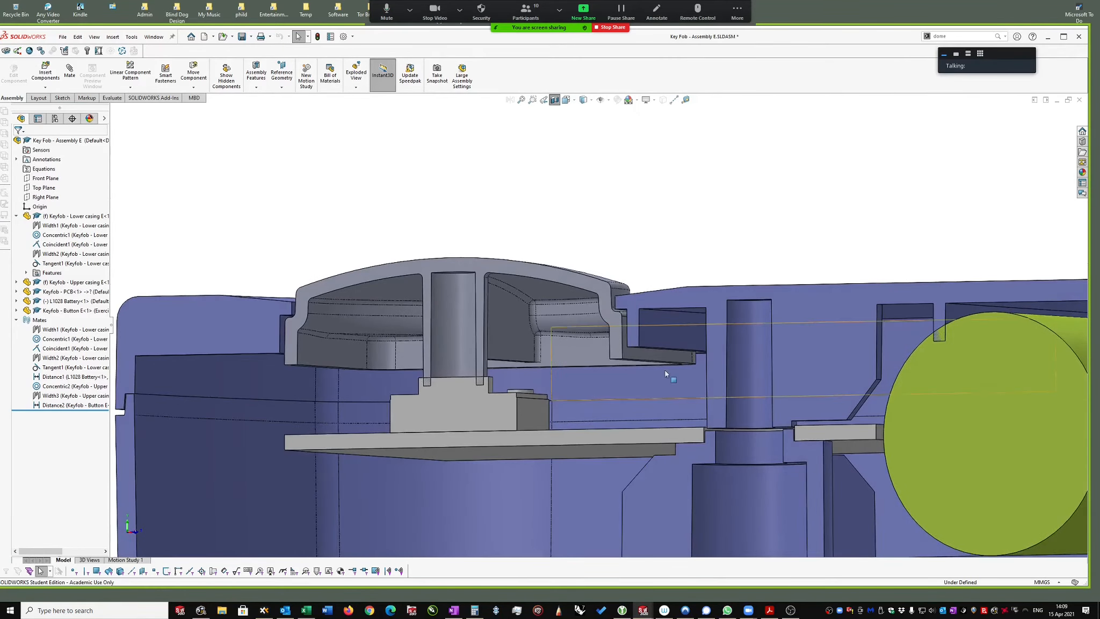
scroll(665, 370, up, 5)
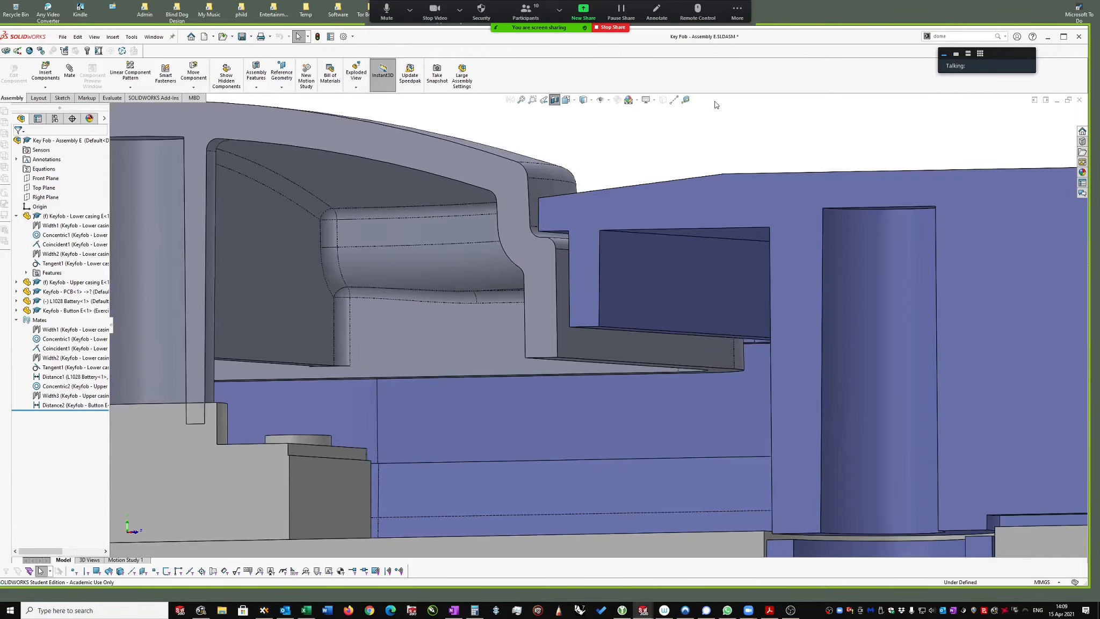
Step: Measure the distance between the upper casing's rib face and the PCB switch's top face, and return to the upper casing part
click(685, 99)
middle_drag(648, 432, 432, 212)
click(640, 415)
click(428, 197)
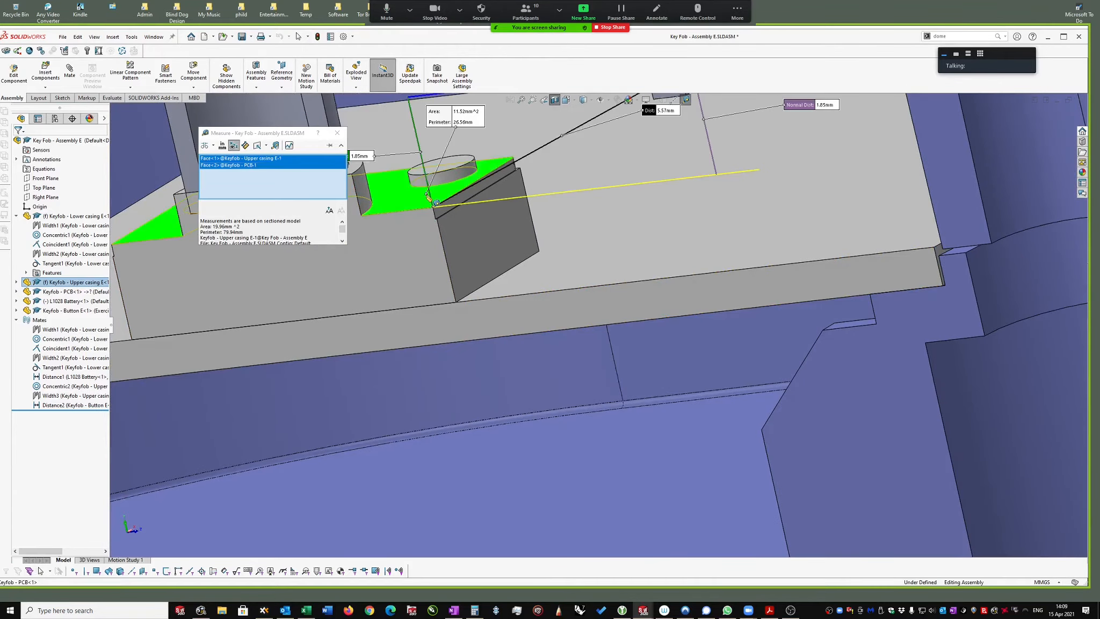
click(338, 134)
click(339, 134)
scroll(720, 239, up, 4)
scroll(778, 241, up, 5)
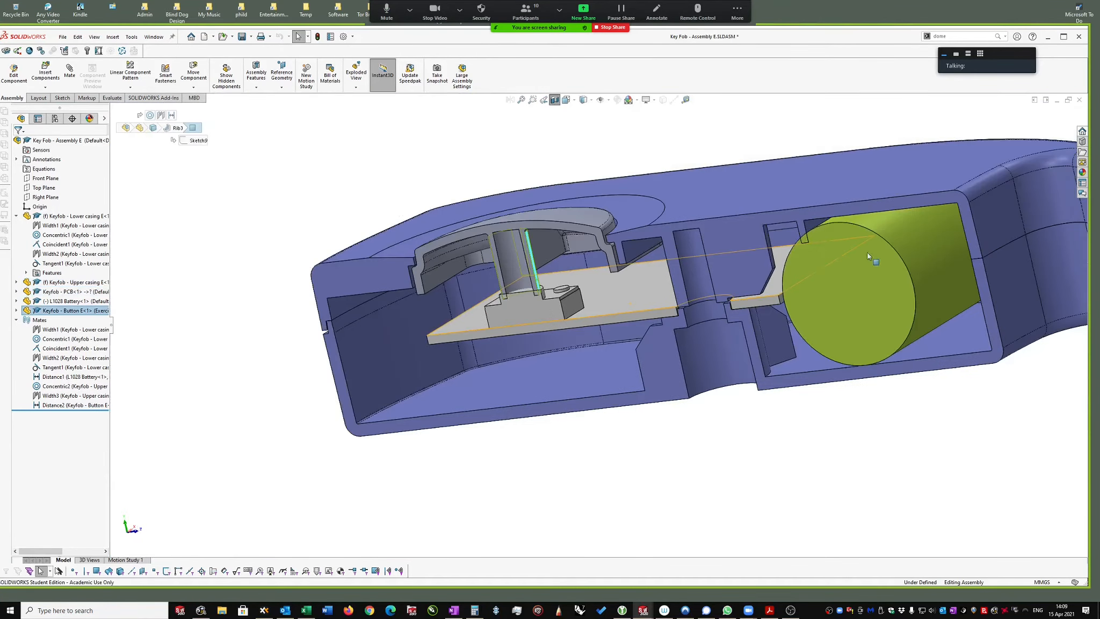
click(885, 436)
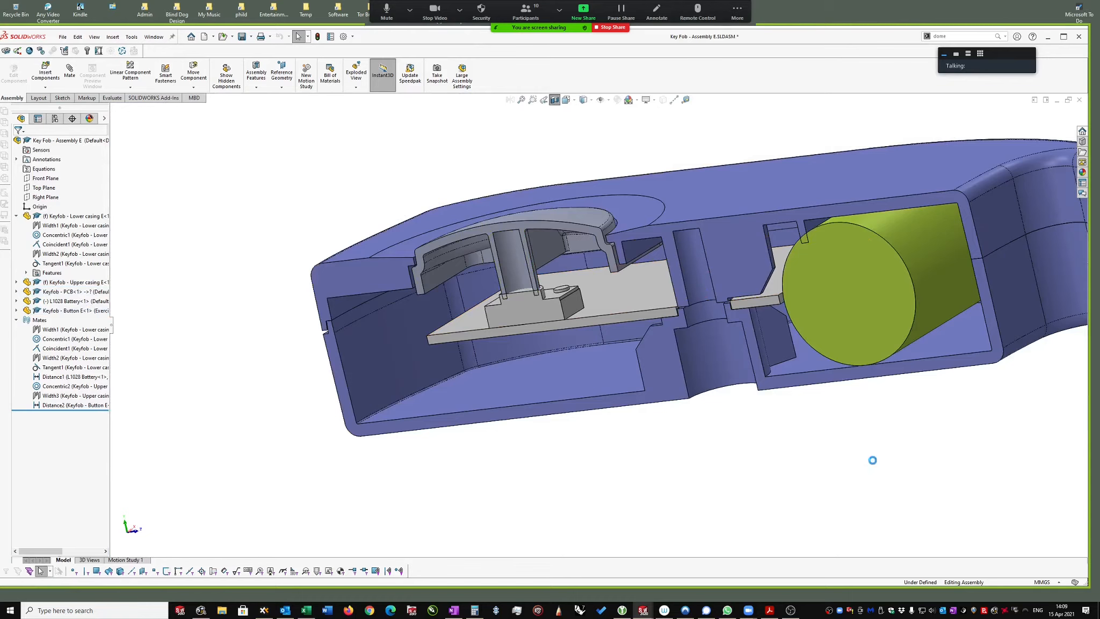
key(ctrl+Tab)
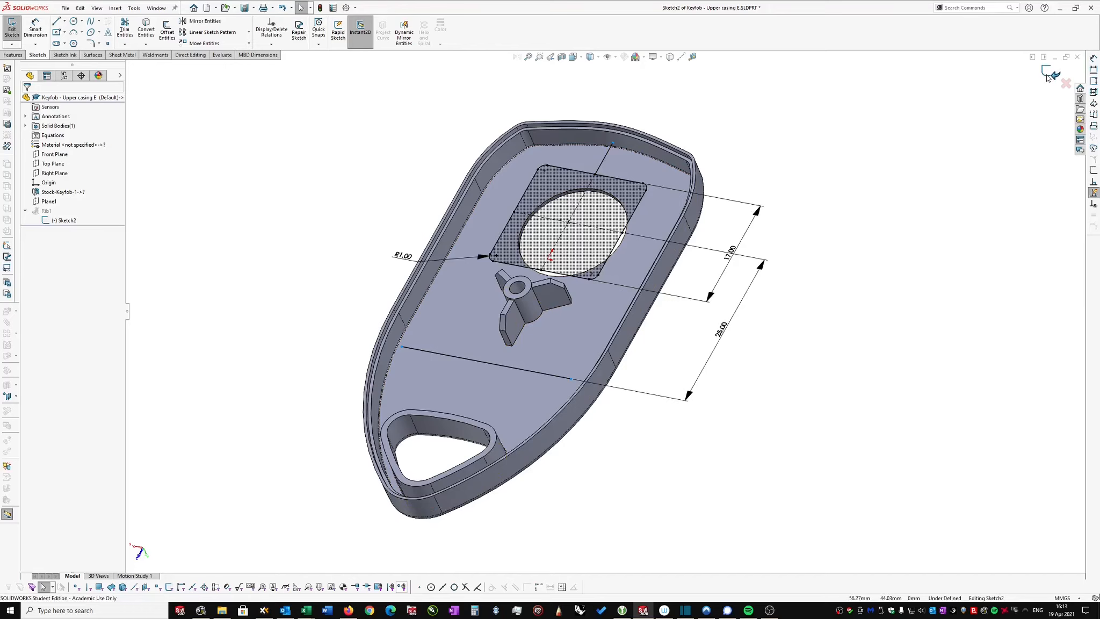
Step: Exit the rib sketch and raise Plane1 freehand to make the ribs taller
middle_drag(629, 134, 610, 136)
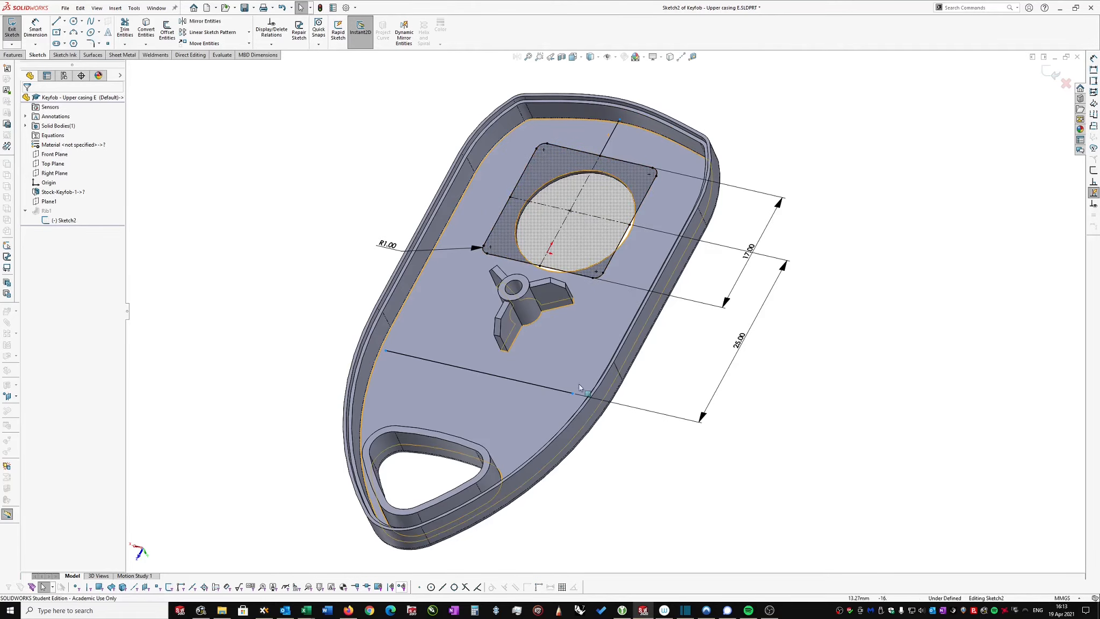
click(1048, 79)
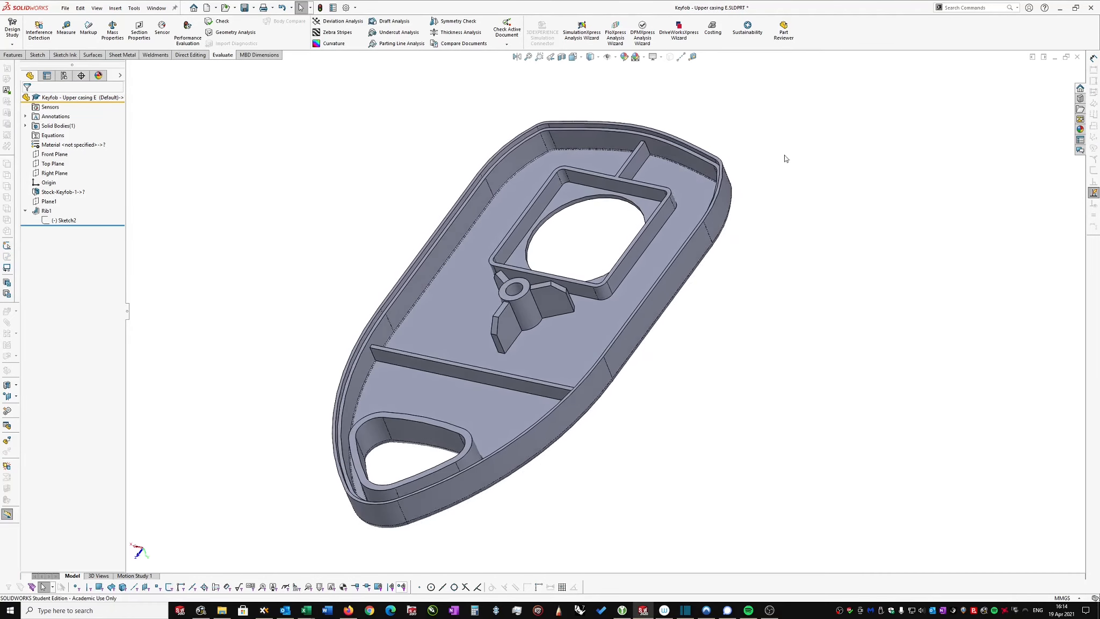
click(49, 201)
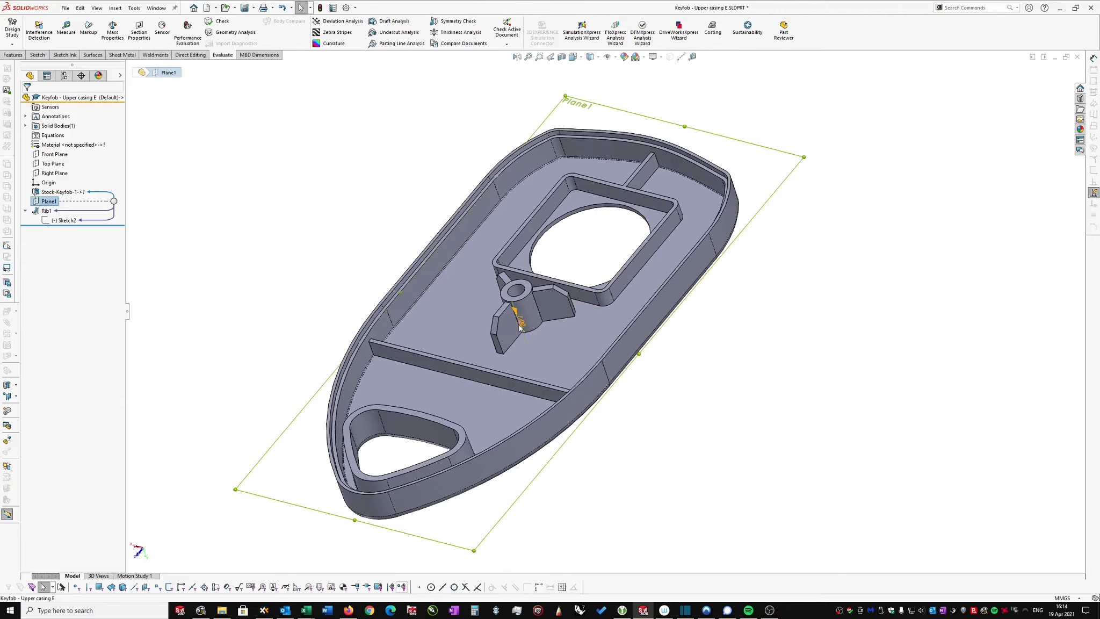
drag(520, 324, 515, 304)
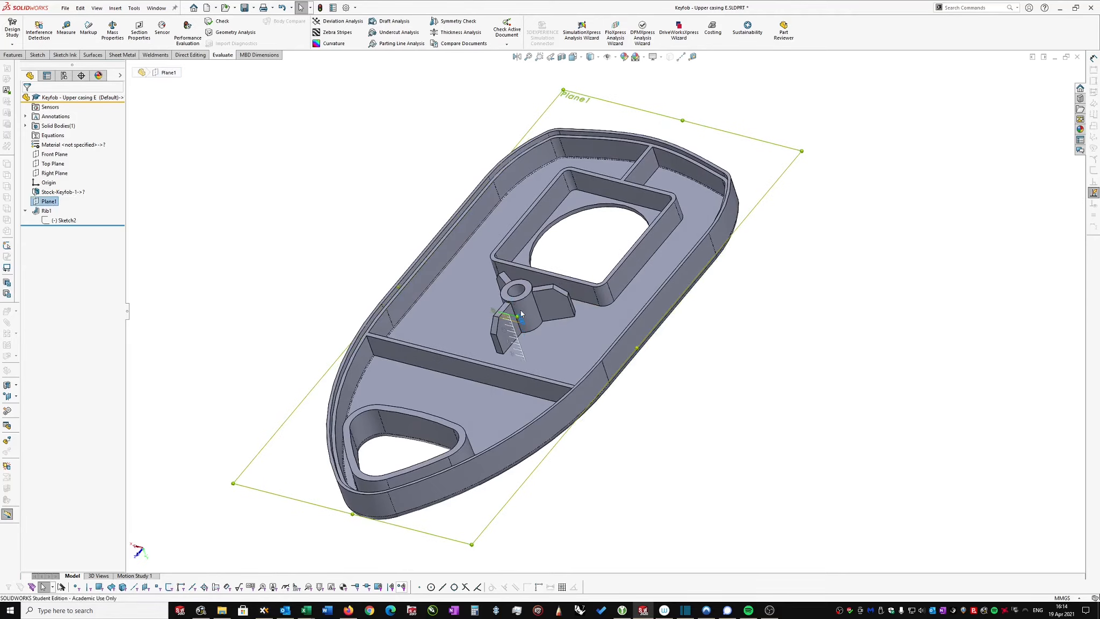
click(841, 281)
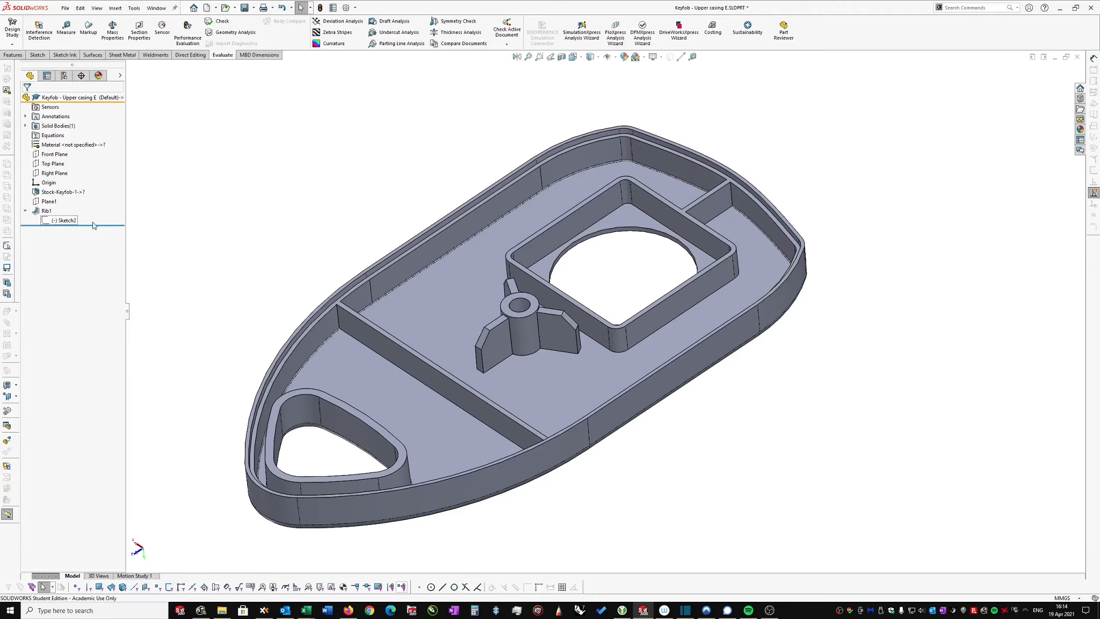
Step: Convert the vertical line above the rectangle and the lower horizontal line in the rib sketch to construction geometry, and exit the sketch
click(60, 221)
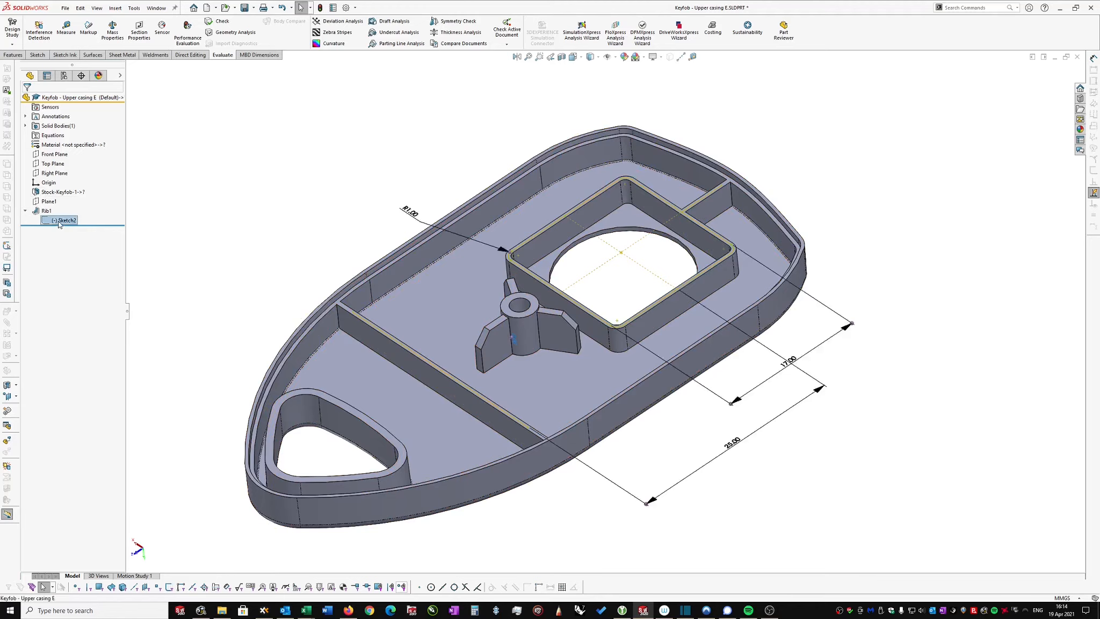
click(65, 210)
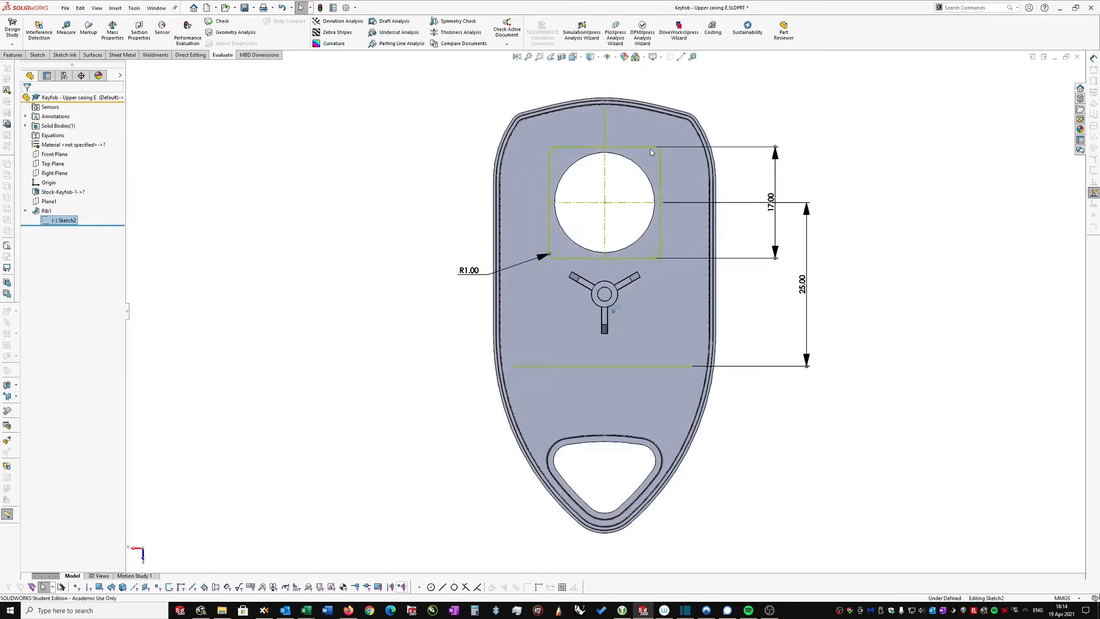
ctrl+click(646, 368)
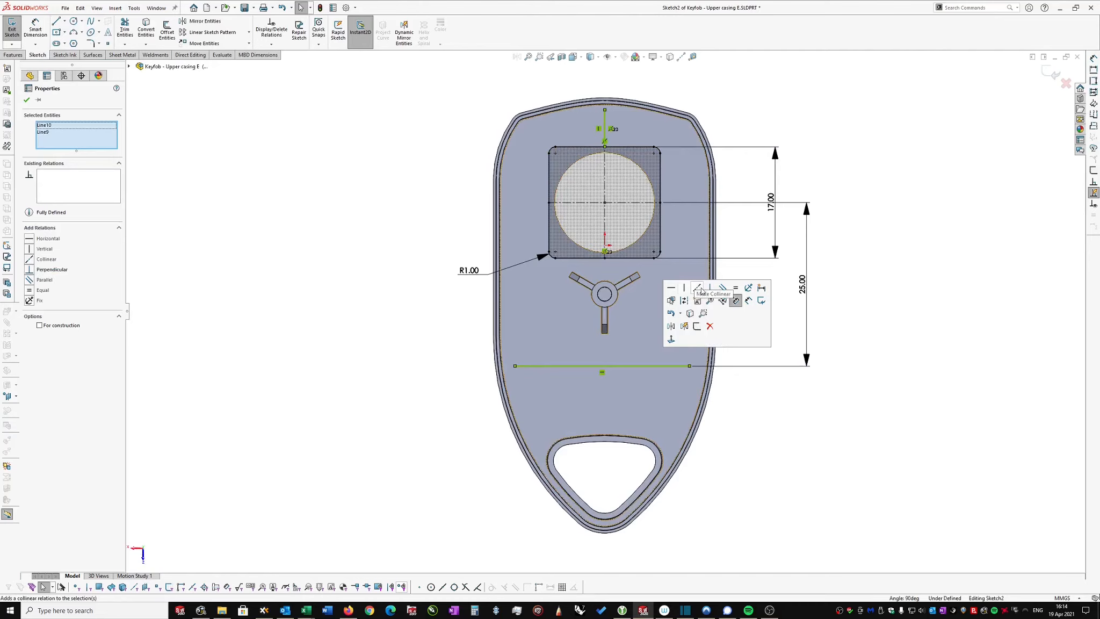
click(735, 289)
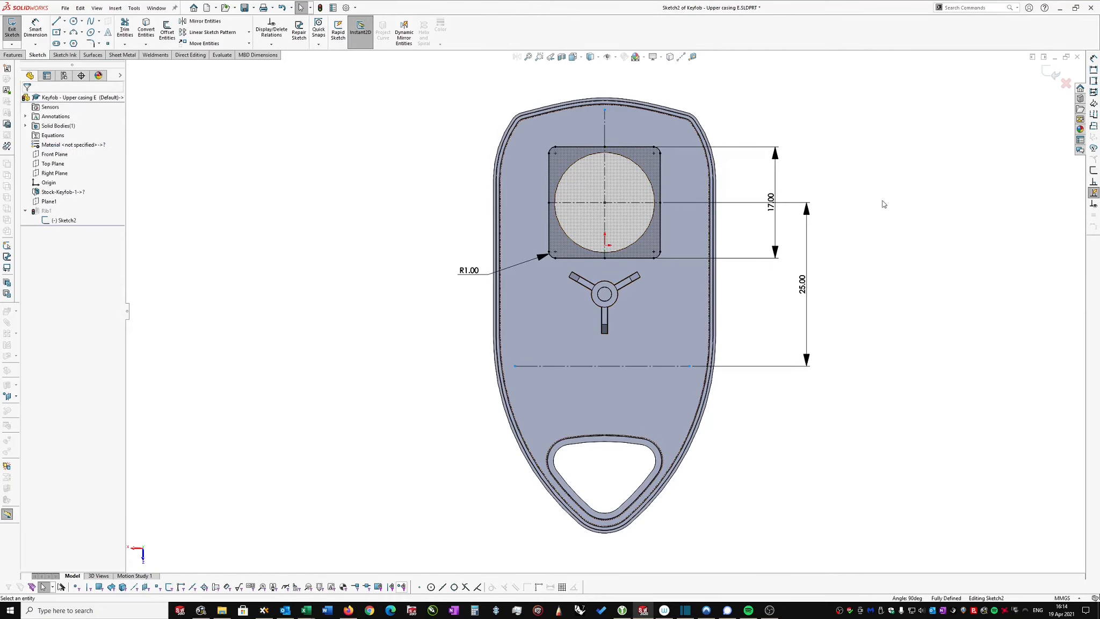
click(1051, 80)
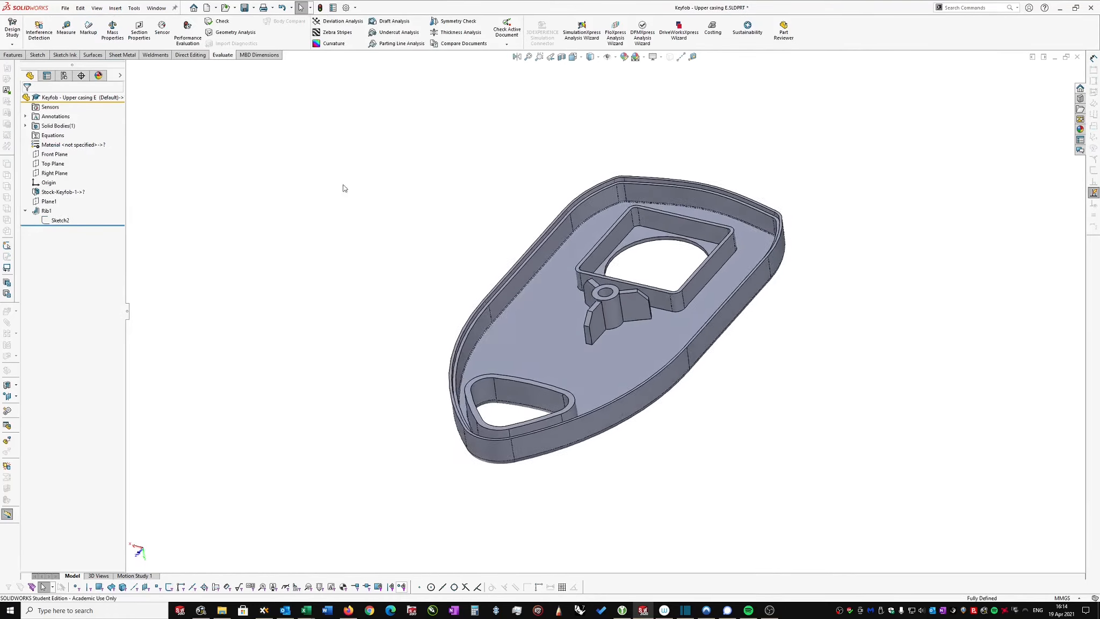
Step: Set Plane1's offset distance from the casing's rim face to 4 mm
click(53, 204)
middle_drag(570, 243, 611, 254)
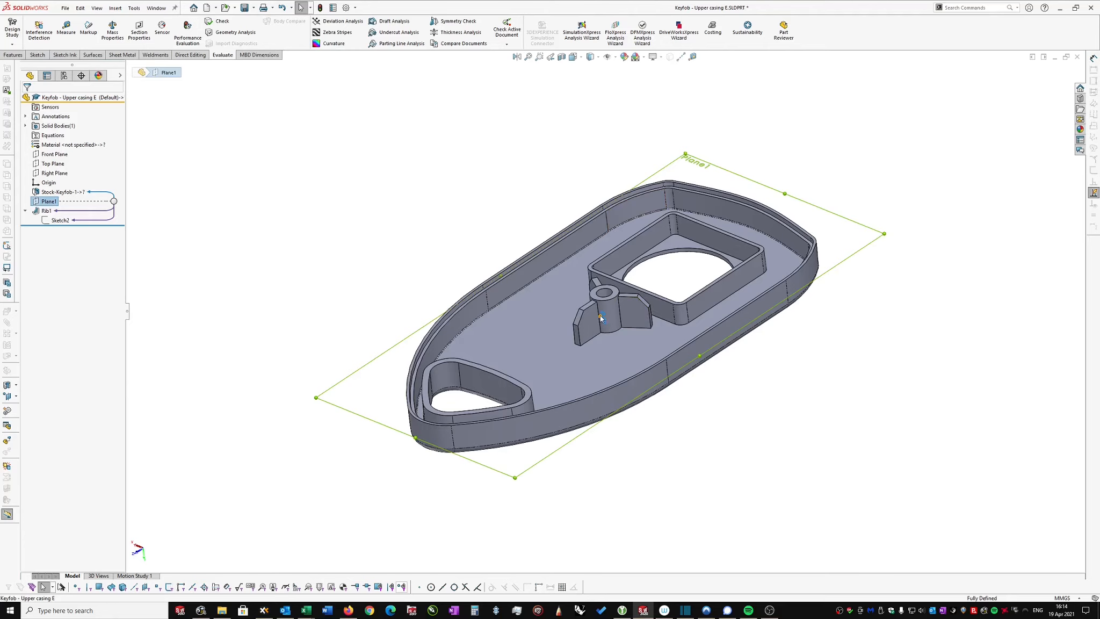
right_click(49, 202)
click(54, 164)
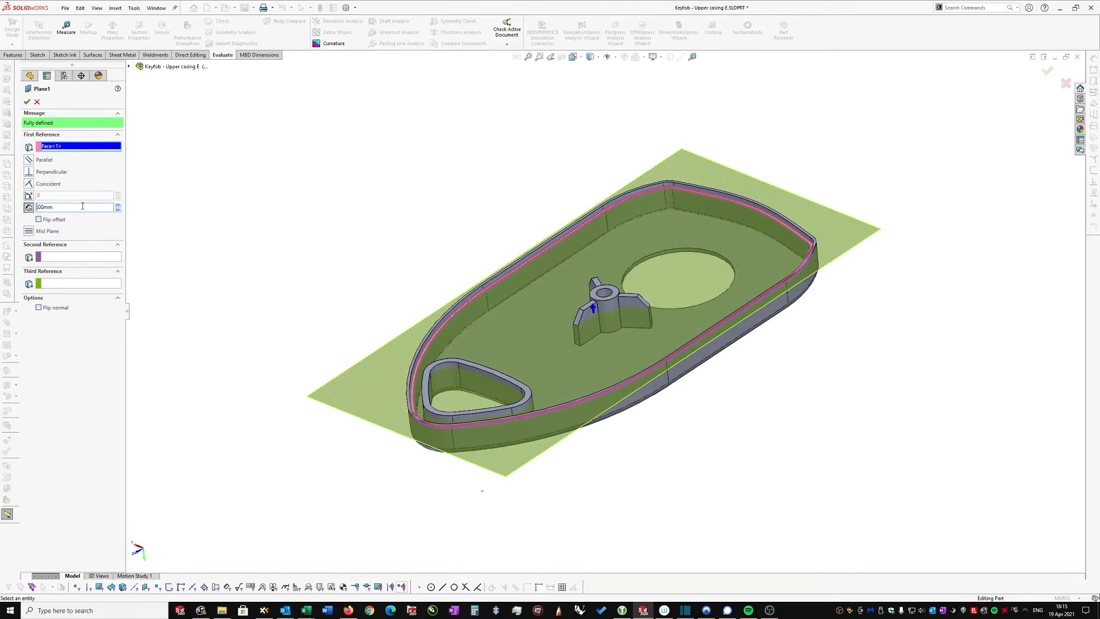
text(4.)
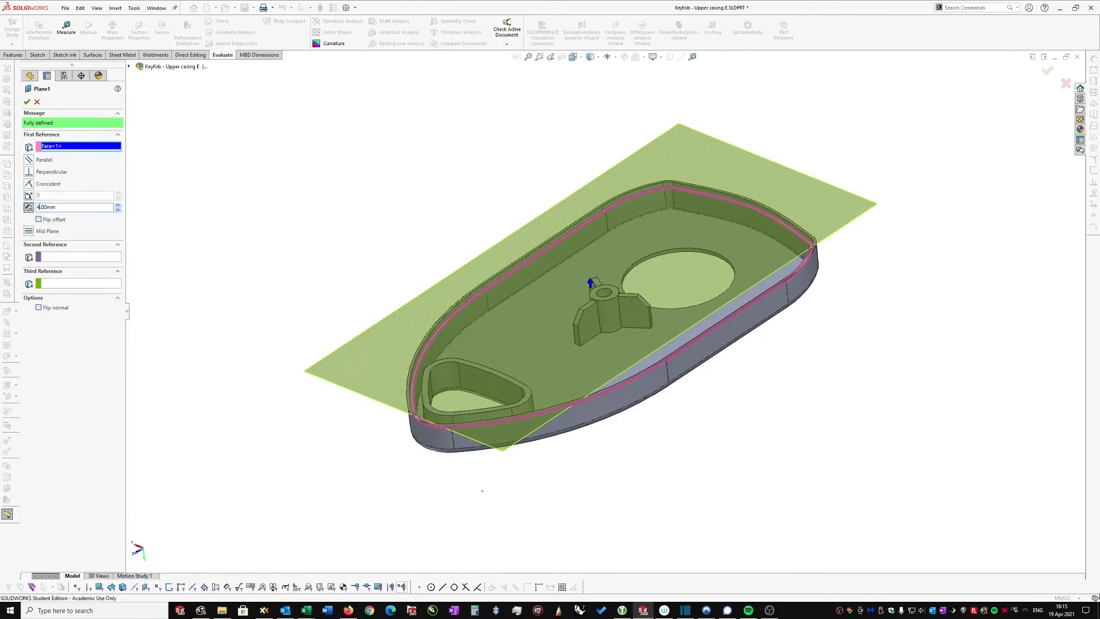
click(27, 102)
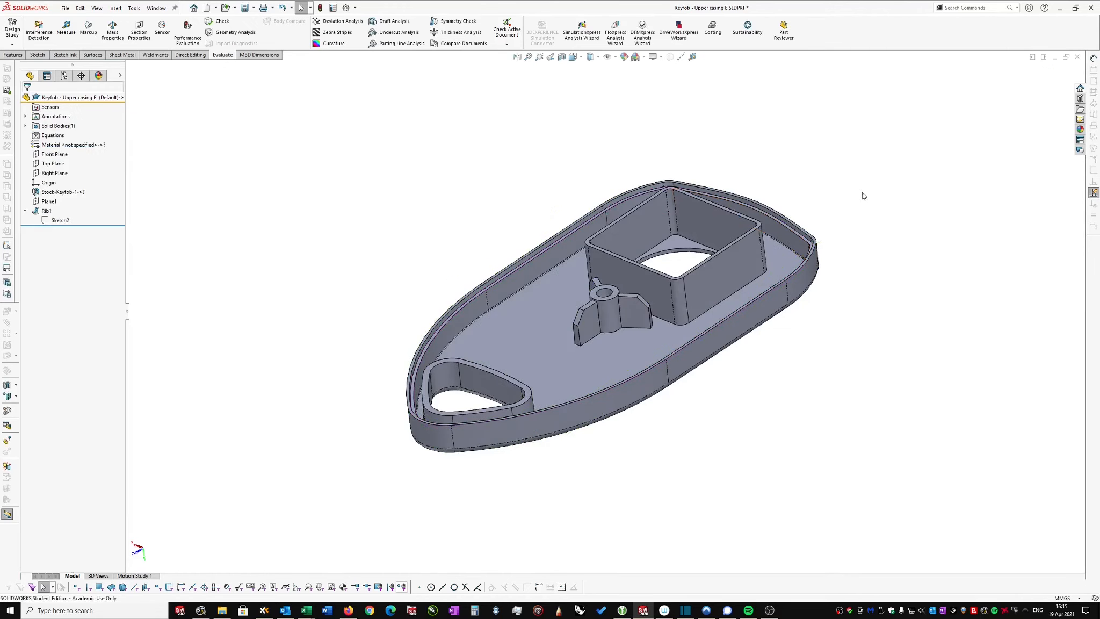
Step: Reopen the rib sketch, convert the vertical line above the rectangle and the lower horizontal line back to solid geometry, and exit the sketch
middle_drag(847, 165, 711, 239)
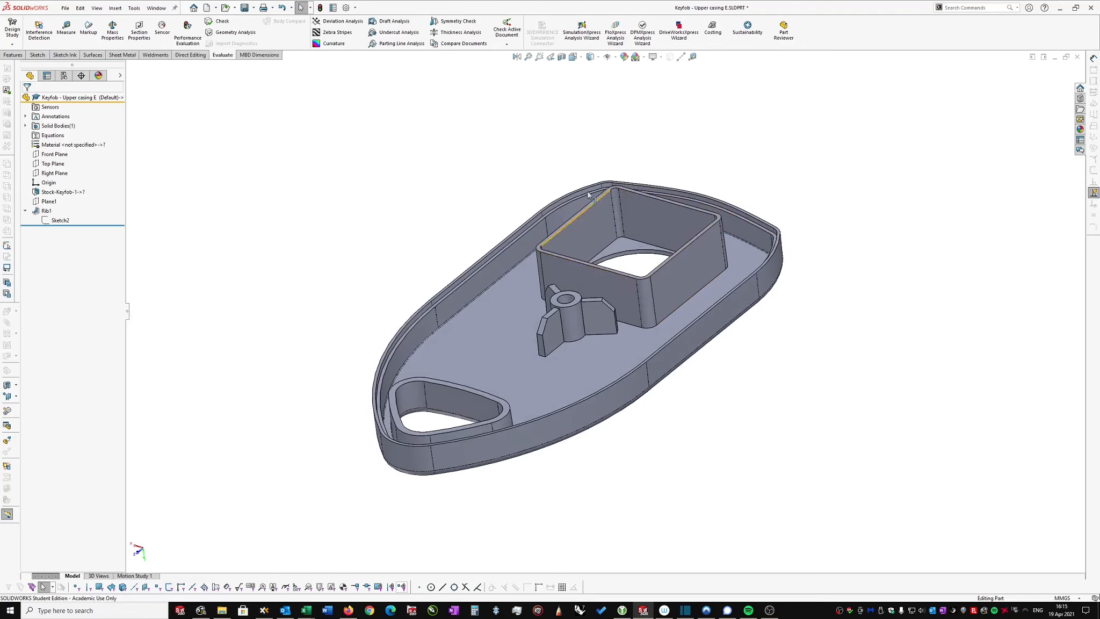
middle_drag(790, 180, 793, 250)
click(49, 201)
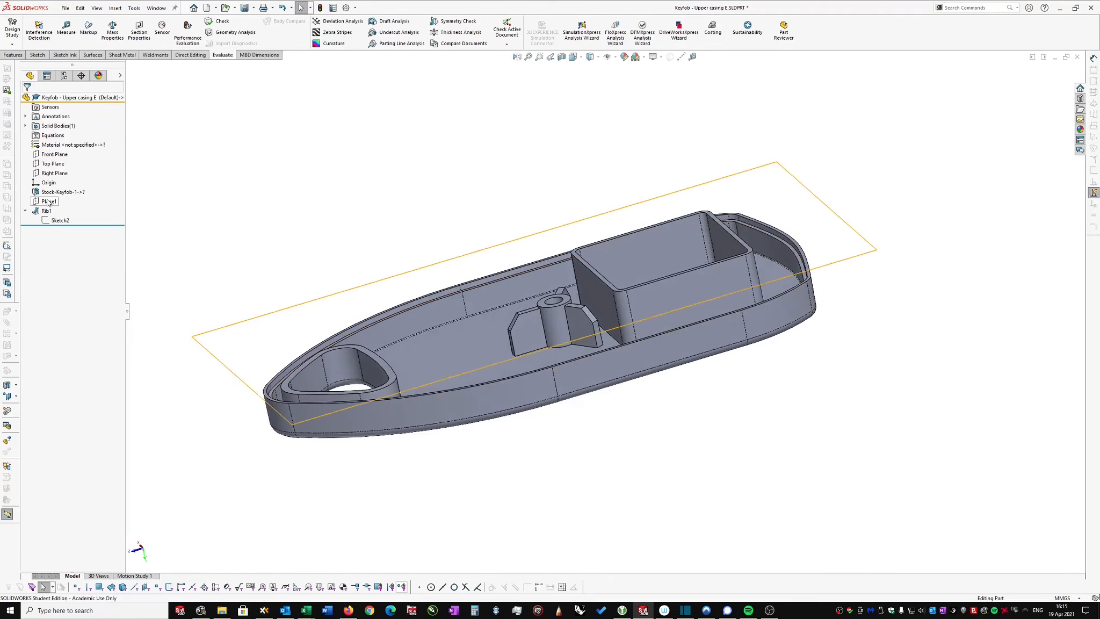
mouse_move(486, 193)
middle_down()
mouse_move(562, 179)
mouse_move(496, 193)
middle_up()
middle_drag(623, 215, 744, 200)
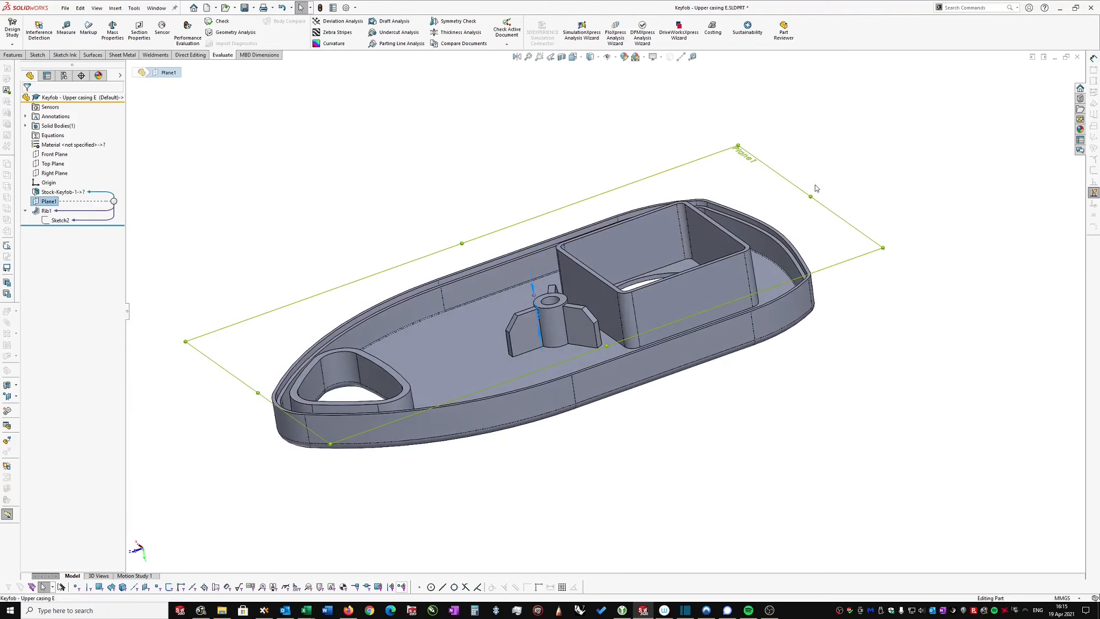
click(56, 222)
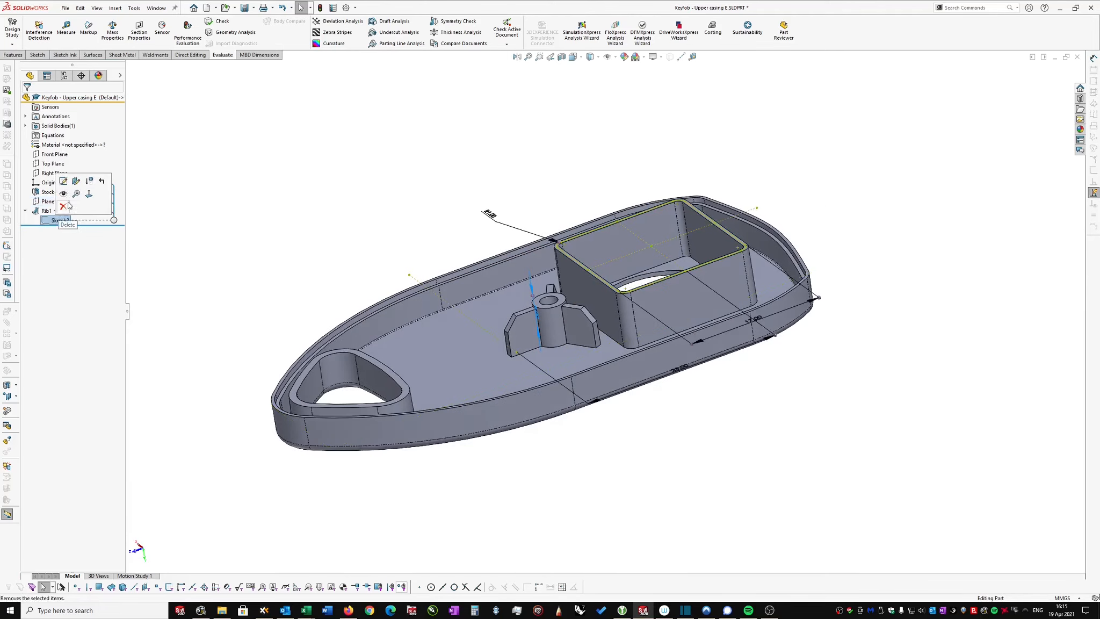
click(64, 182)
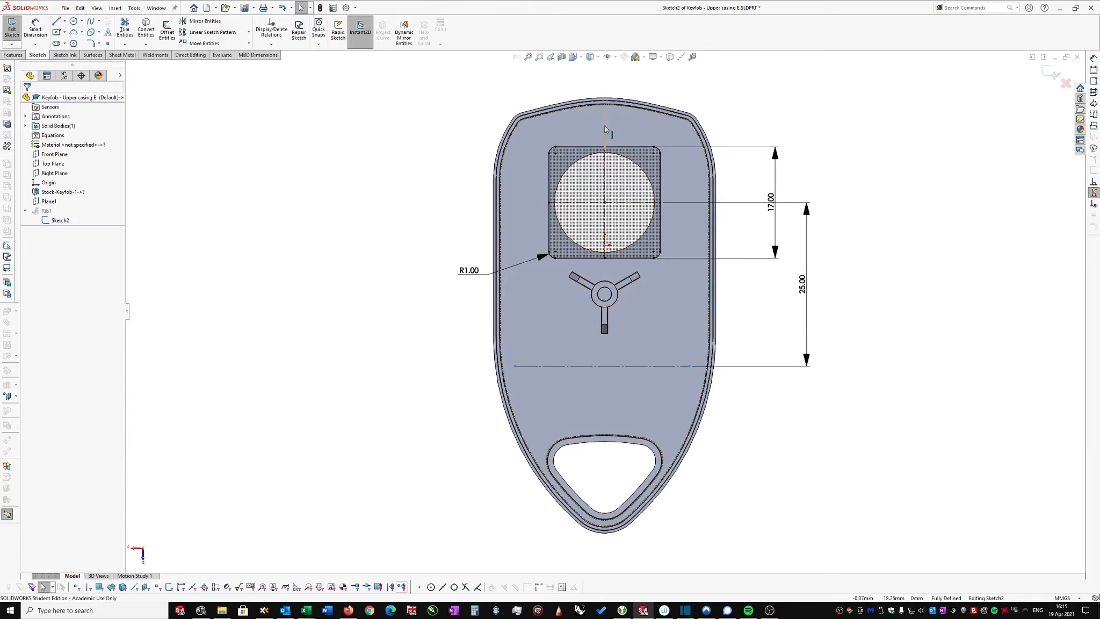
click(605, 129)
ctrl+click(642, 365)
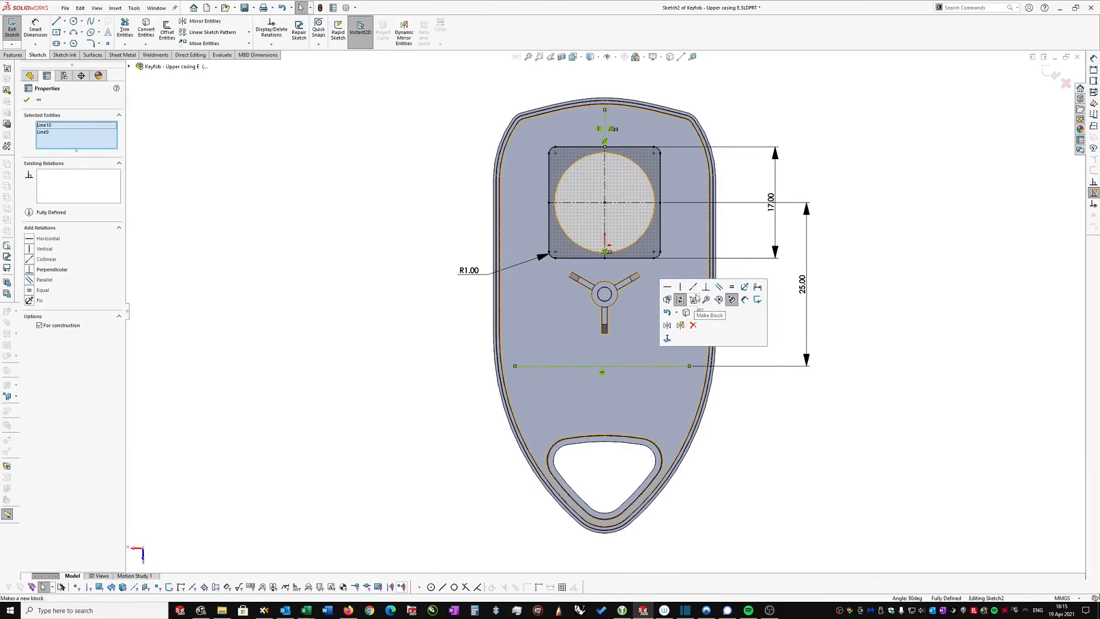
click(681, 300)
key(Escape)
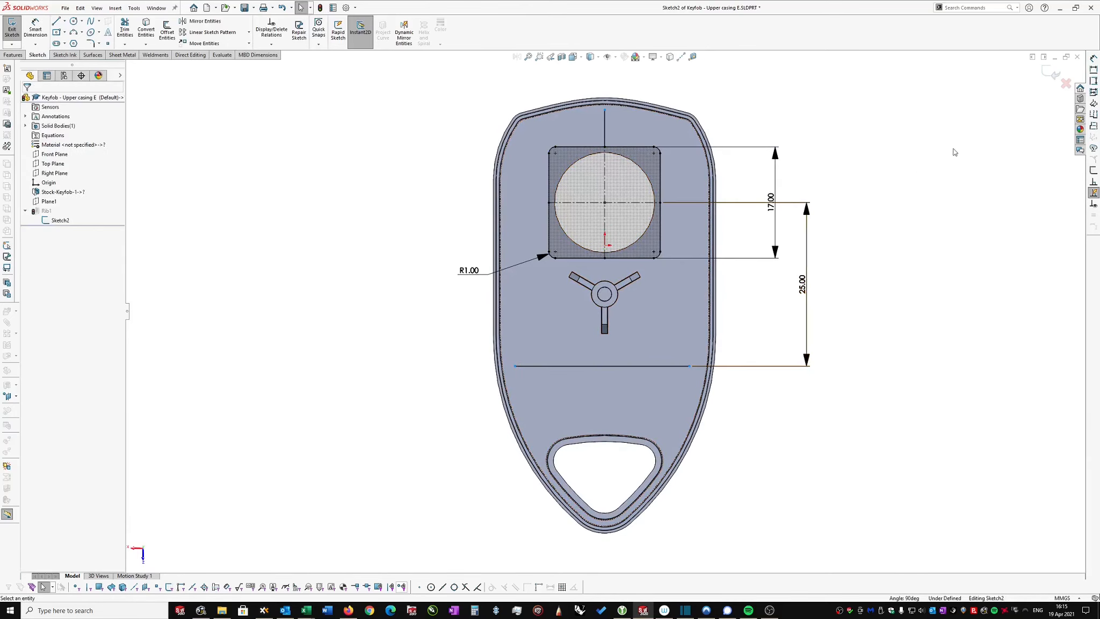
click(1049, 79)
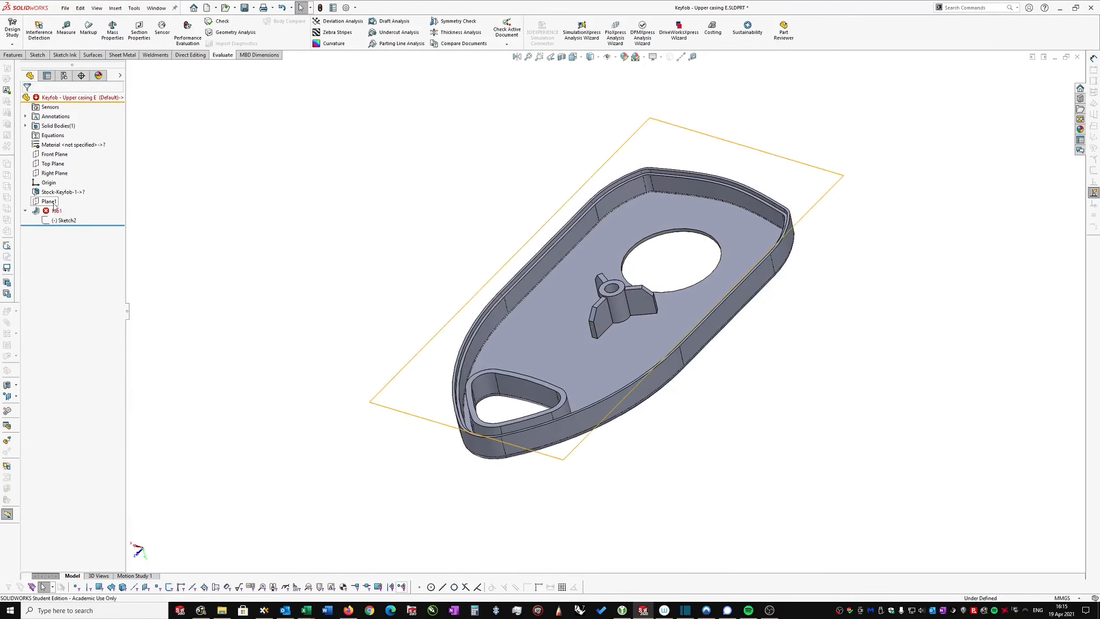
mouse_move(54, 214)
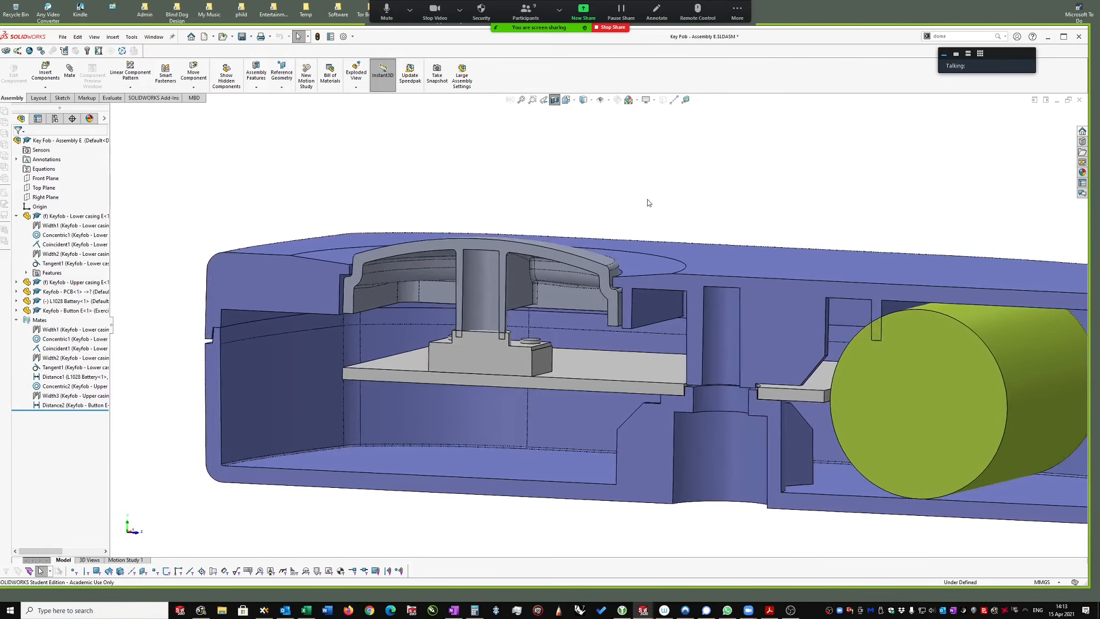
Step: Check the sectioned button in the key fob assembly and switch to the Keyfob - Button E part
middle_drag(646, 202, 697, 214)
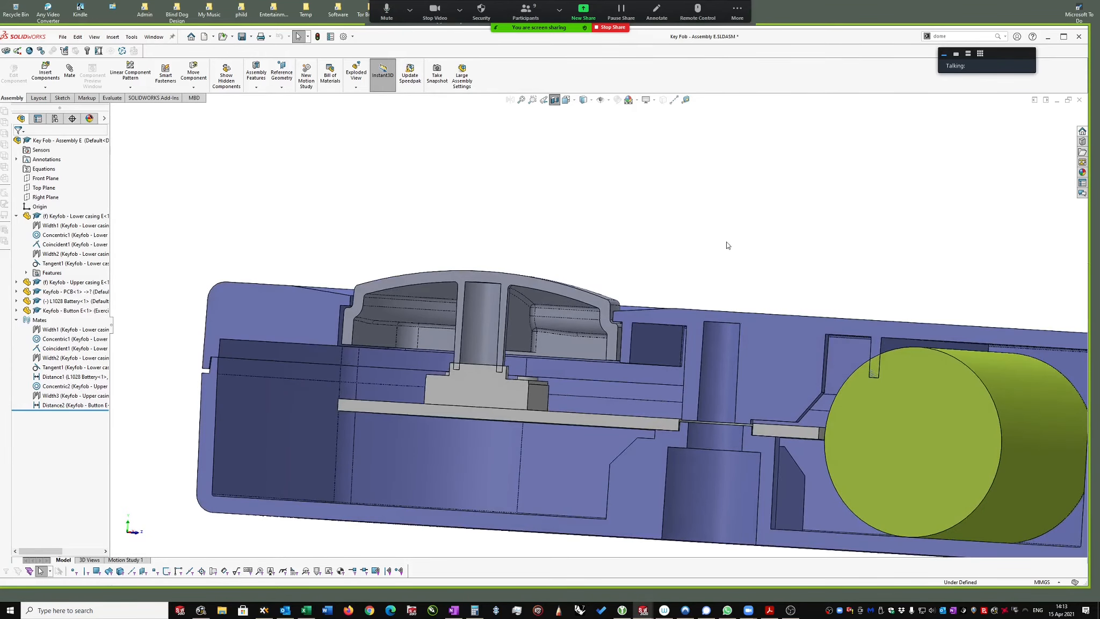
key(ctrl+Tab)
click(758, 220)
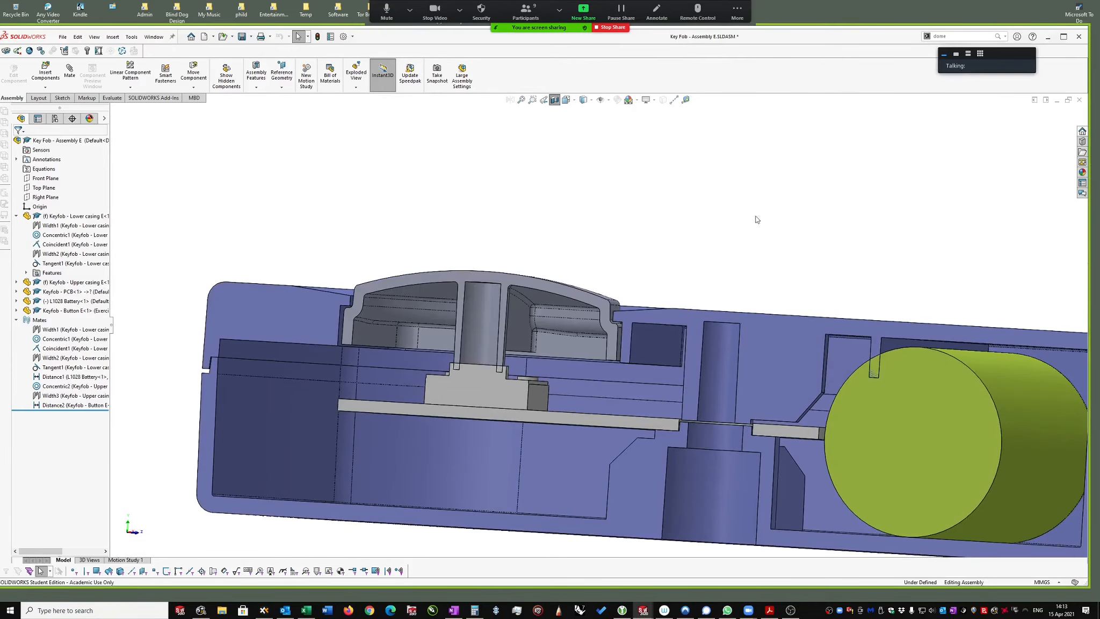
key(ctrl+Tab)
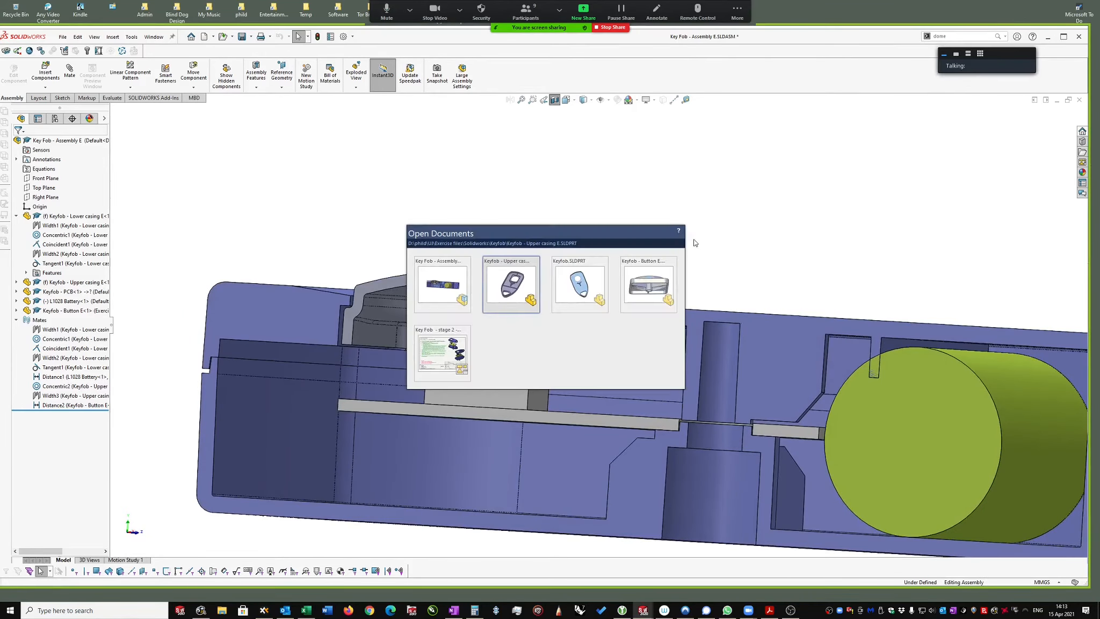
click(647, 289)
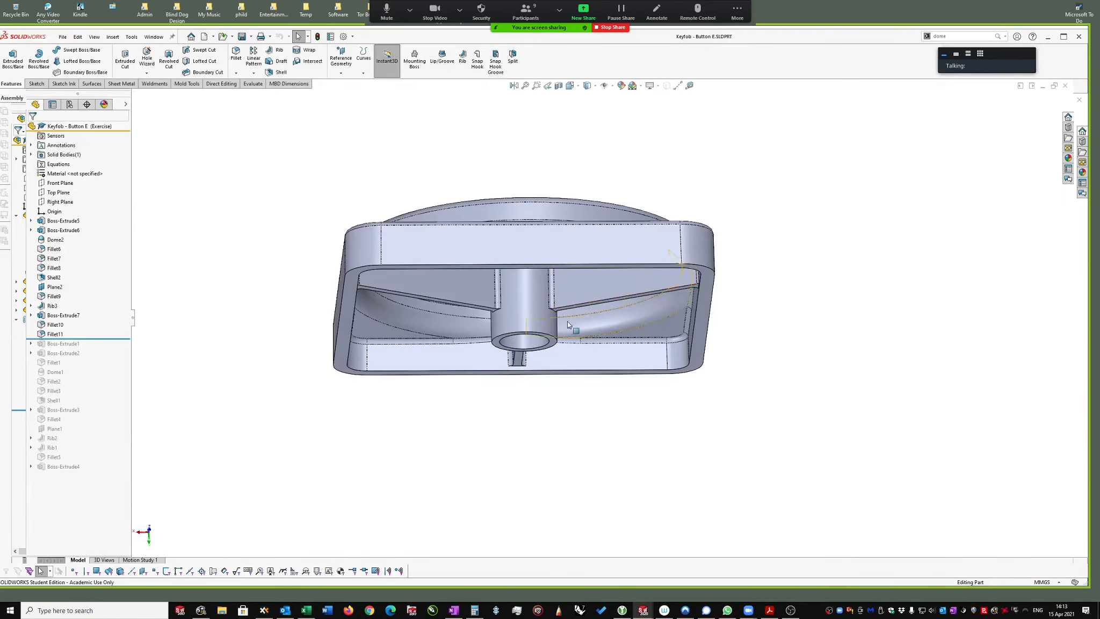
Step: Open the sketch of the three ribs around the button's central tube for editing
middle_drag(516, 300, 542, 279)
middle_drag(549, 322, 601, 209)
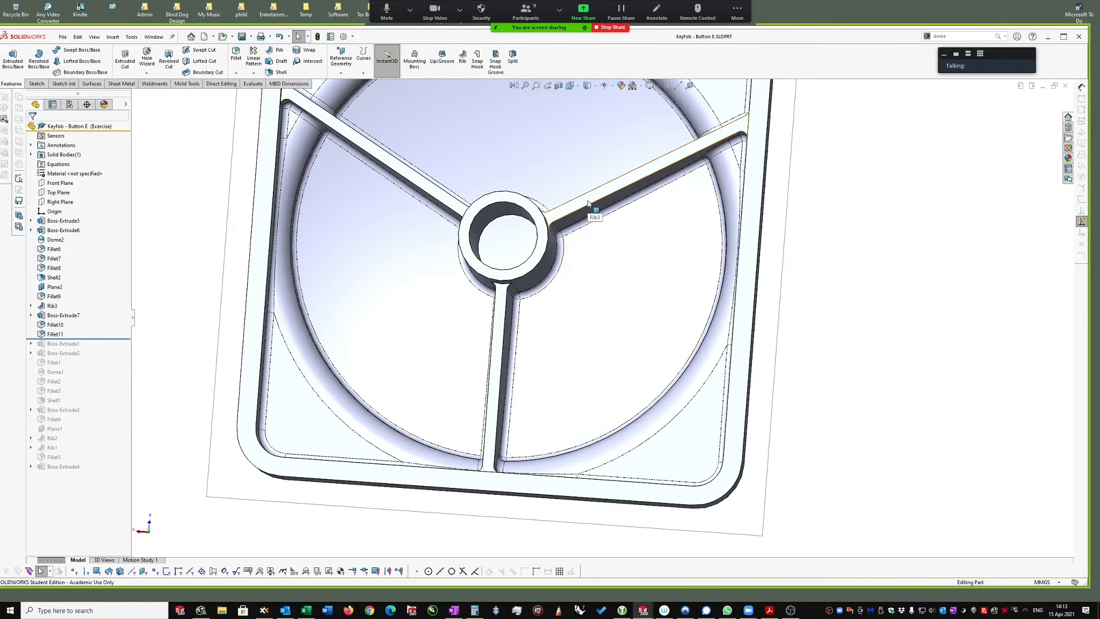
click(588, 203)
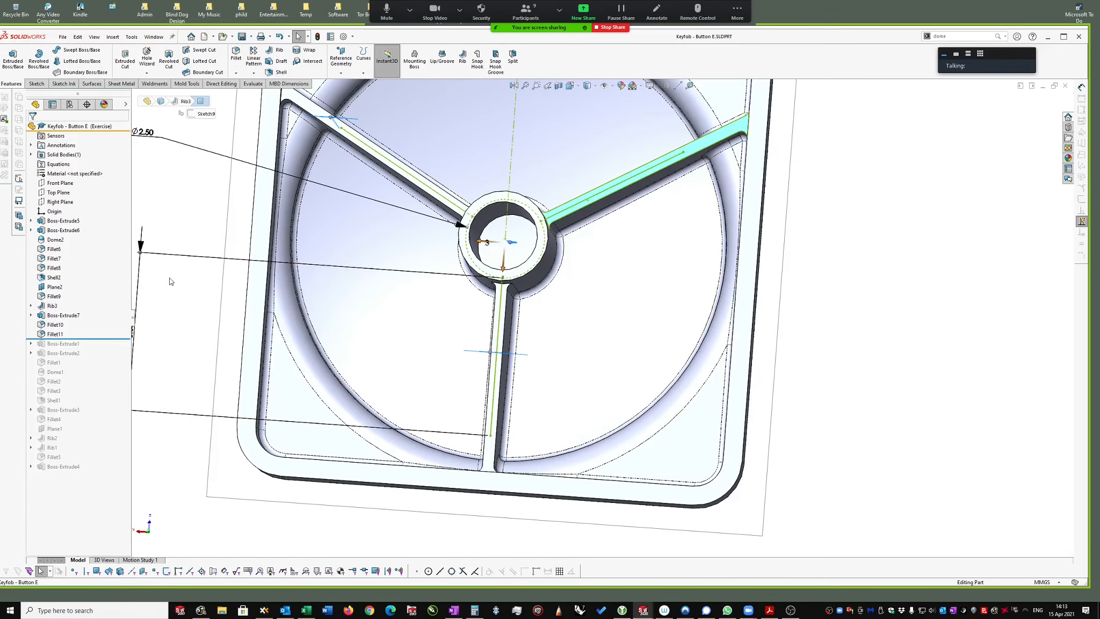
click(30, 306)
click(72, 315)
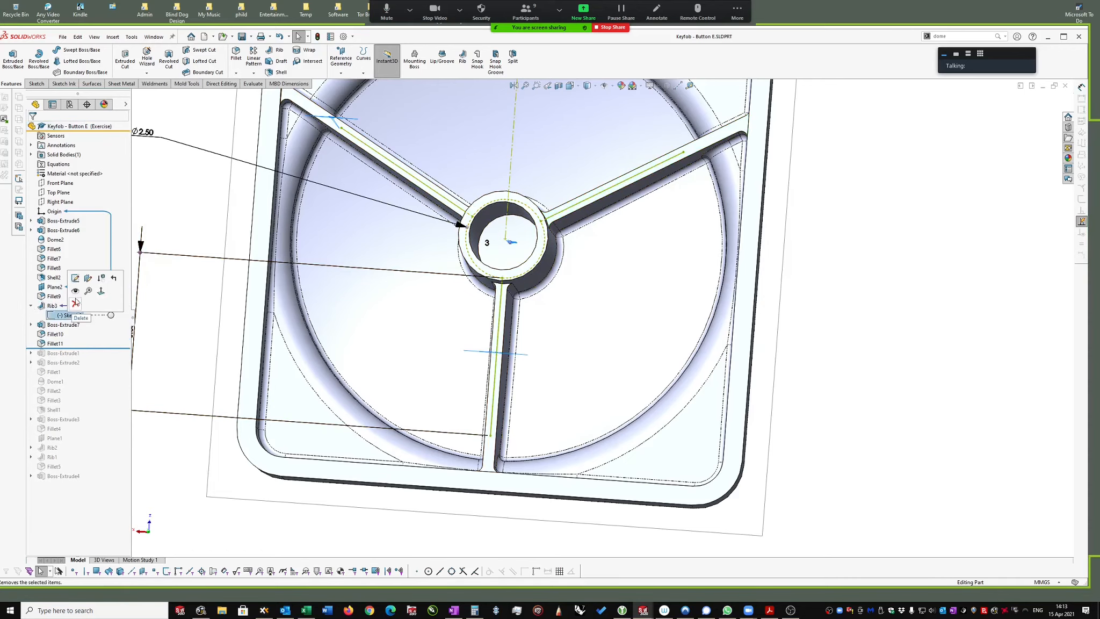
click(75, 278)
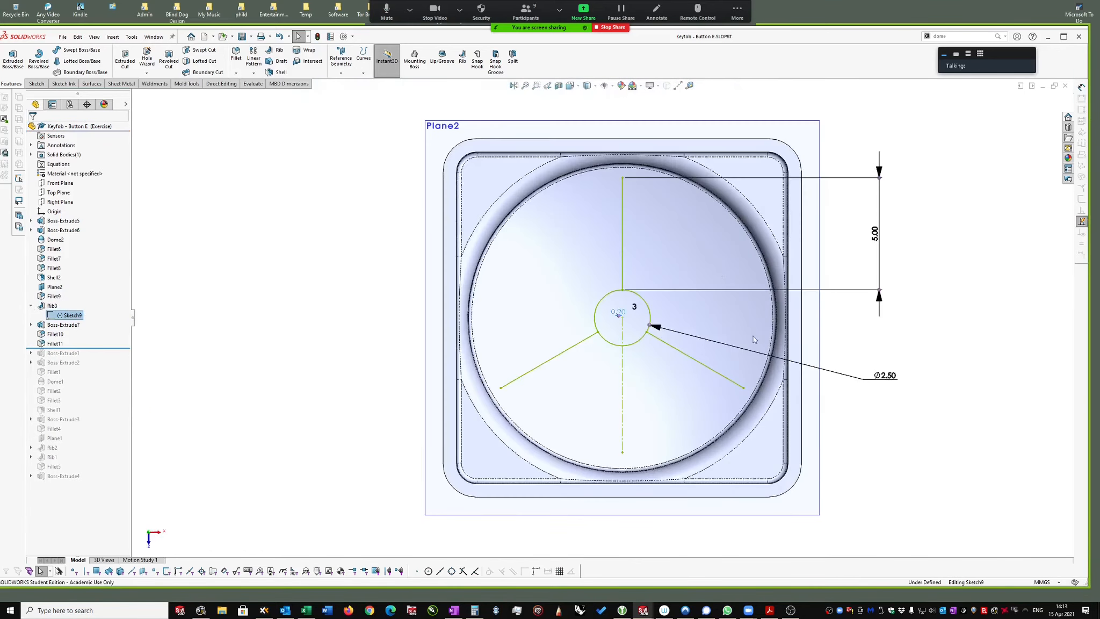
Step: Make the lower-right rib line coincident with the origin to fully define the sketch, and exit the sketch
scroll(677, 351, down, 3)
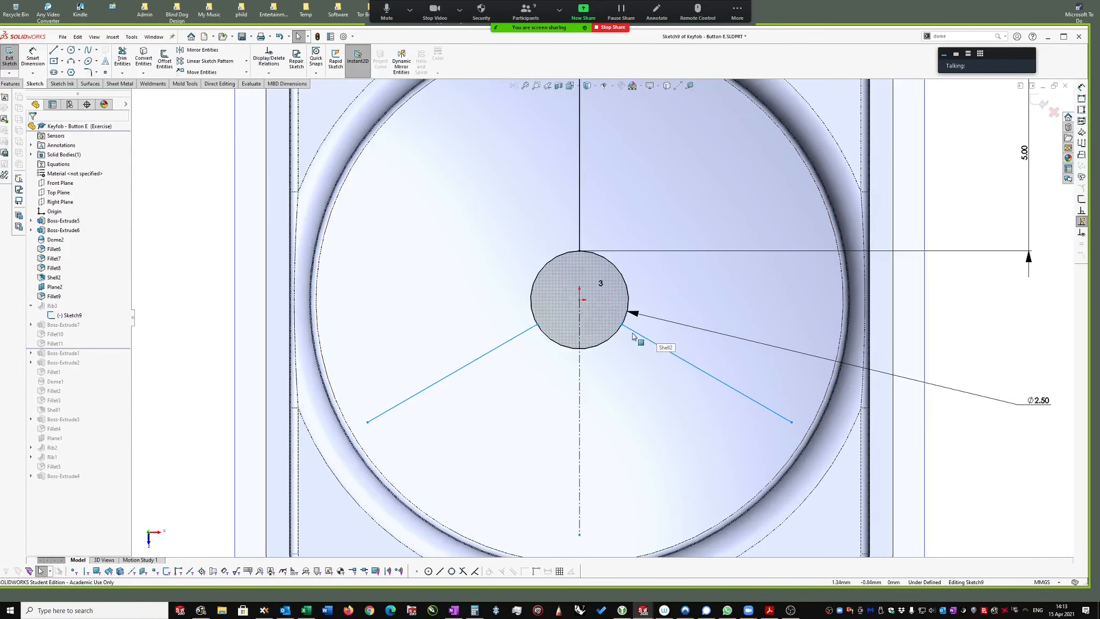
click(581, 303)
ctrl+click(579, 300)
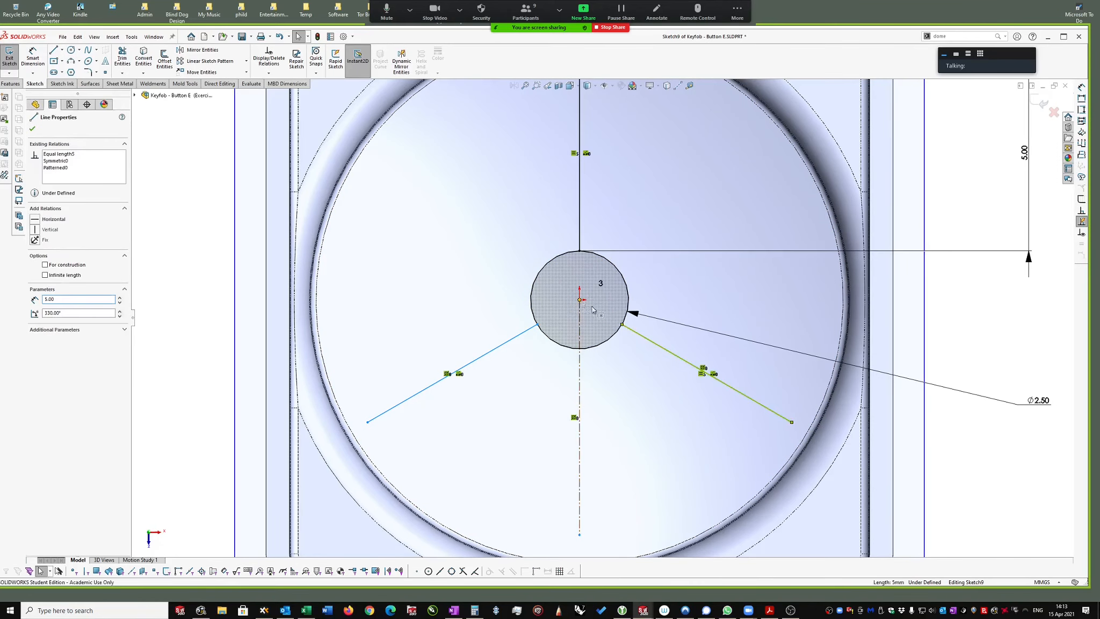
click(35, 278)
key(f)
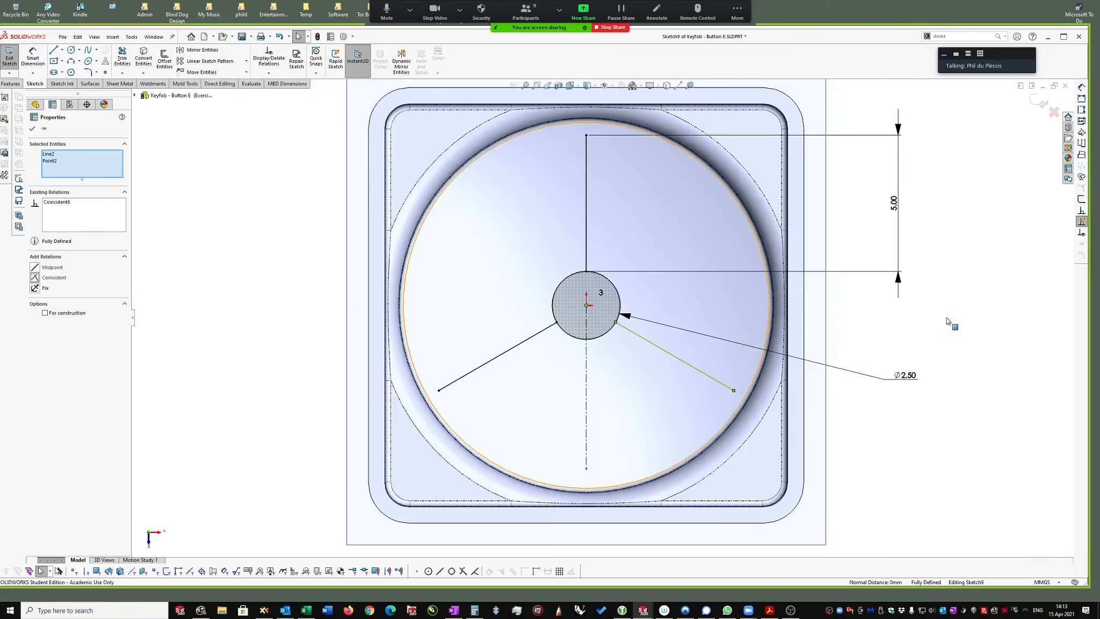
click(948, 321)
scroll(838, 330, down, 2)
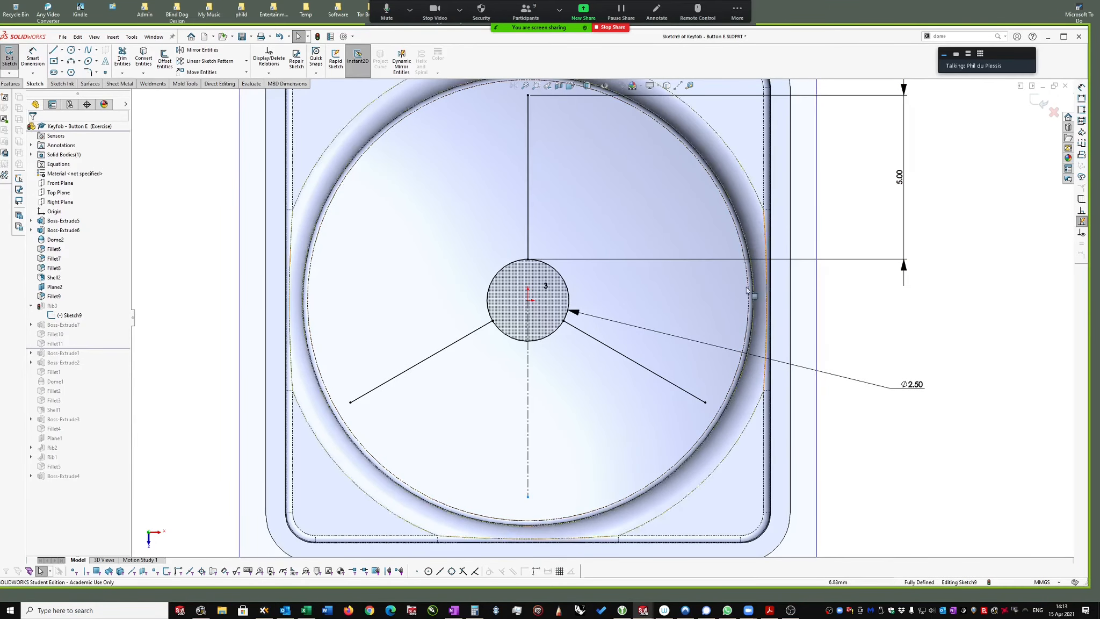
scroll(618, 306, up, 1)
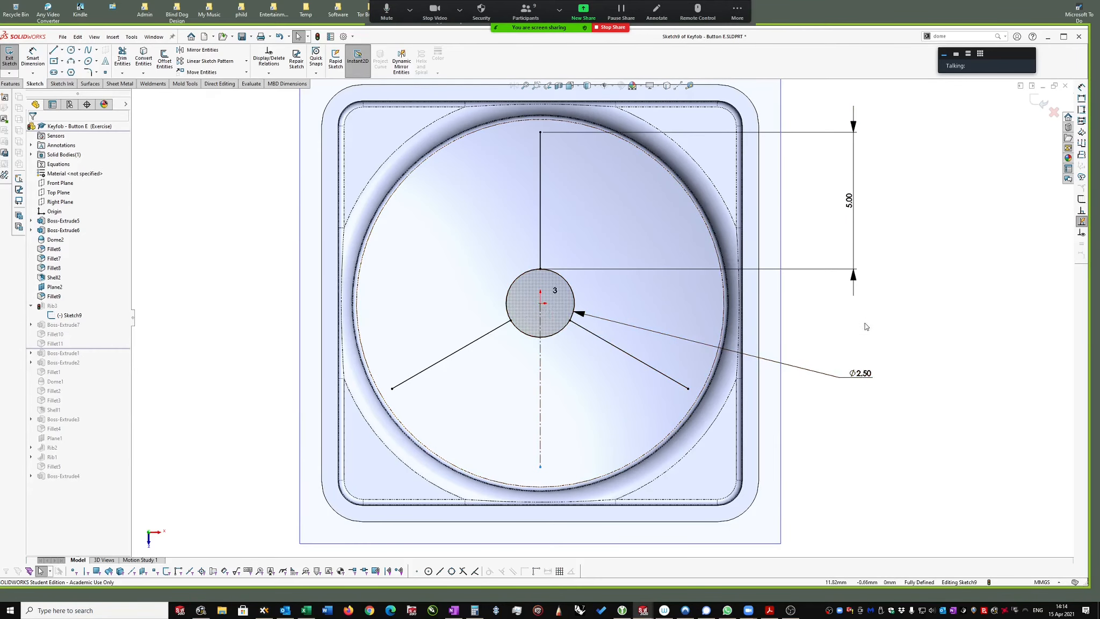
scroll(664, 349, up, 1)
click(1033, 107)
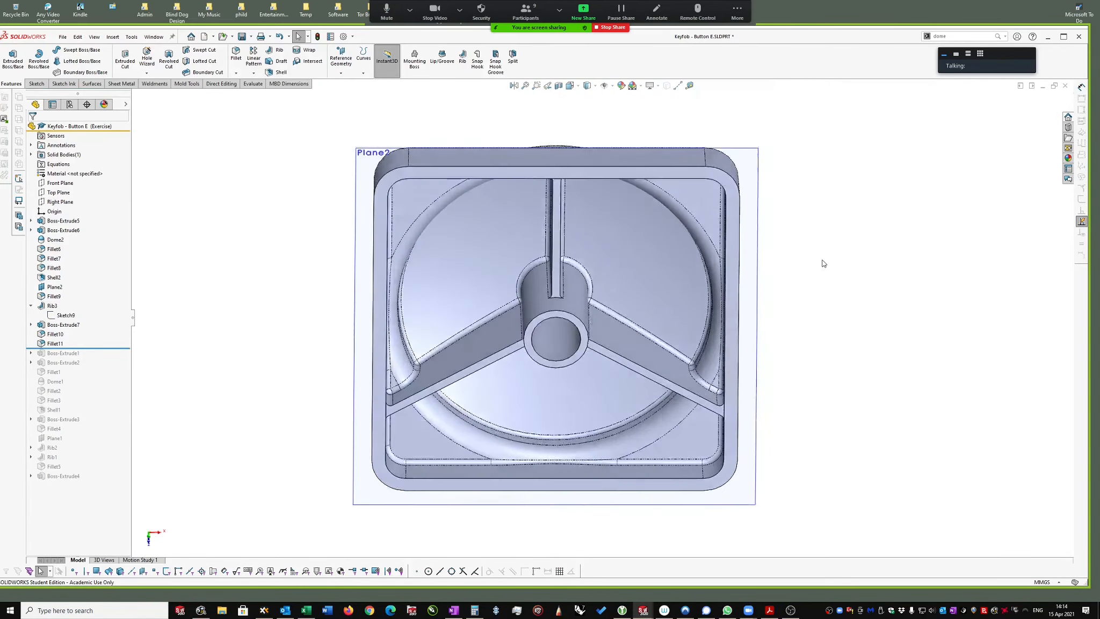
Step: Place the depth dimension of the button's central tube extrusion clear of the model and open it for editing
middle_drag(822, 262, 785, 316)
middle_drag(697, 340, 559, 363)
double_click(560, 362)
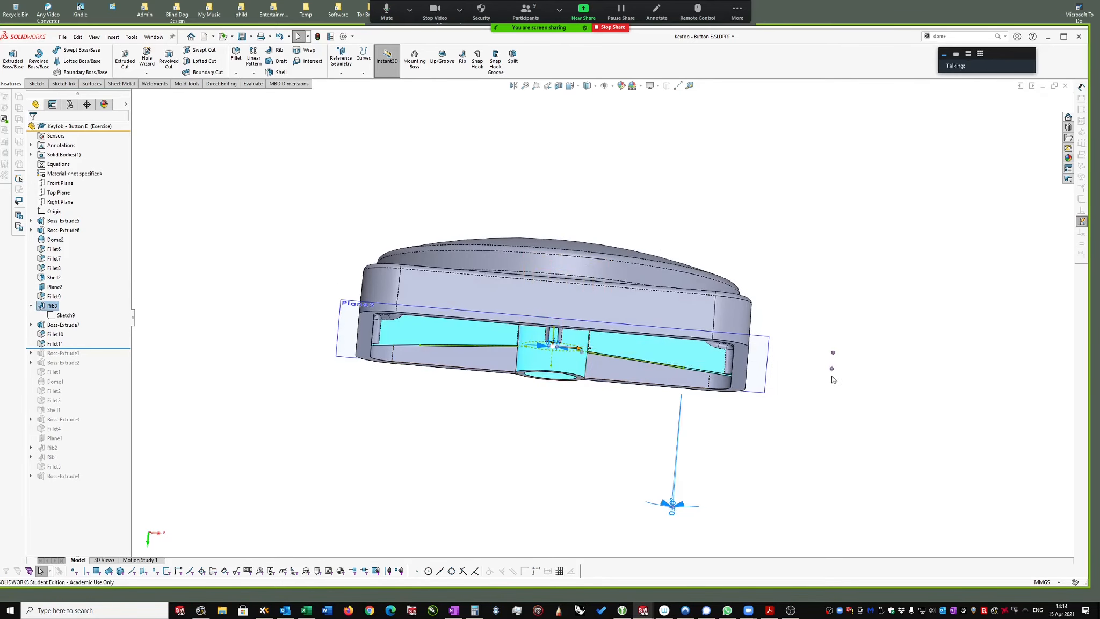
click(60, 325)
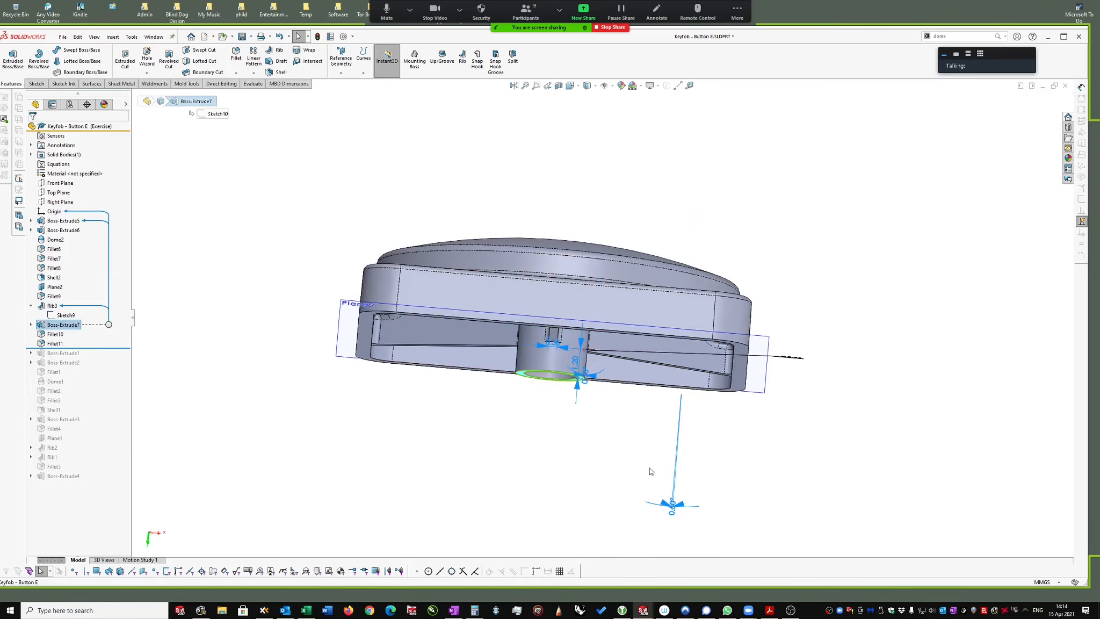
middle_drag(572, 380, 576, 366)
drag(577, 364, 624, 367)
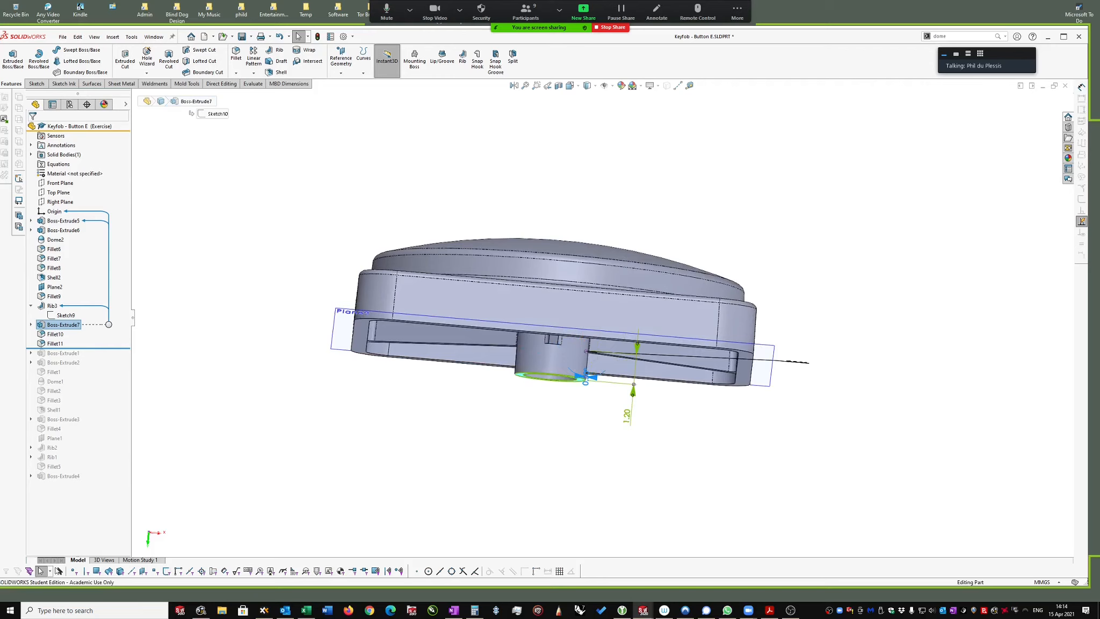
double_click(628, 417)
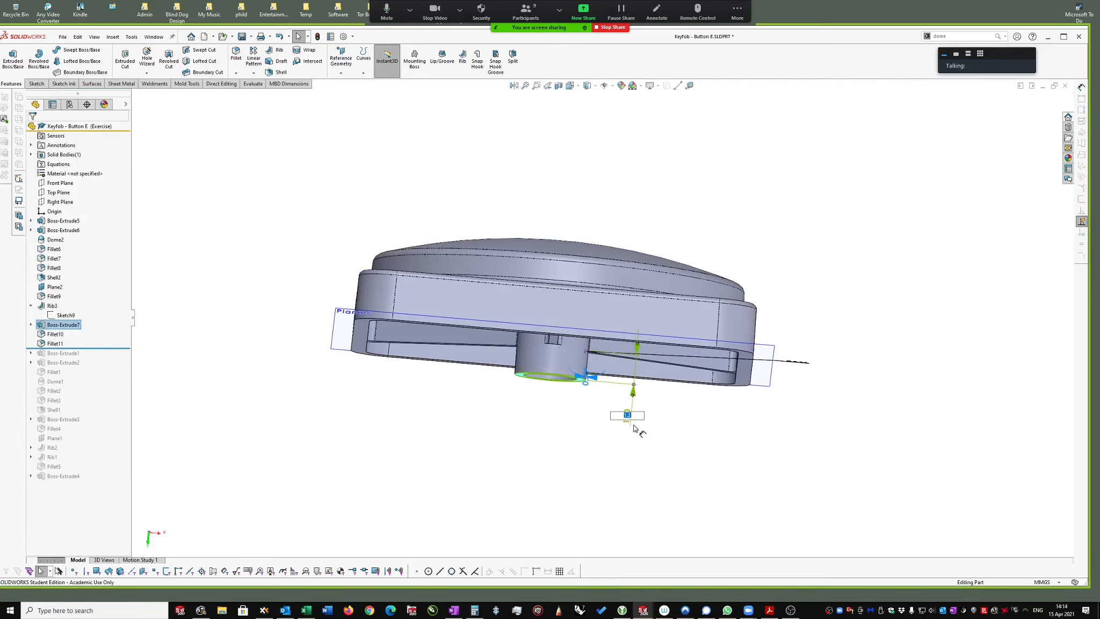